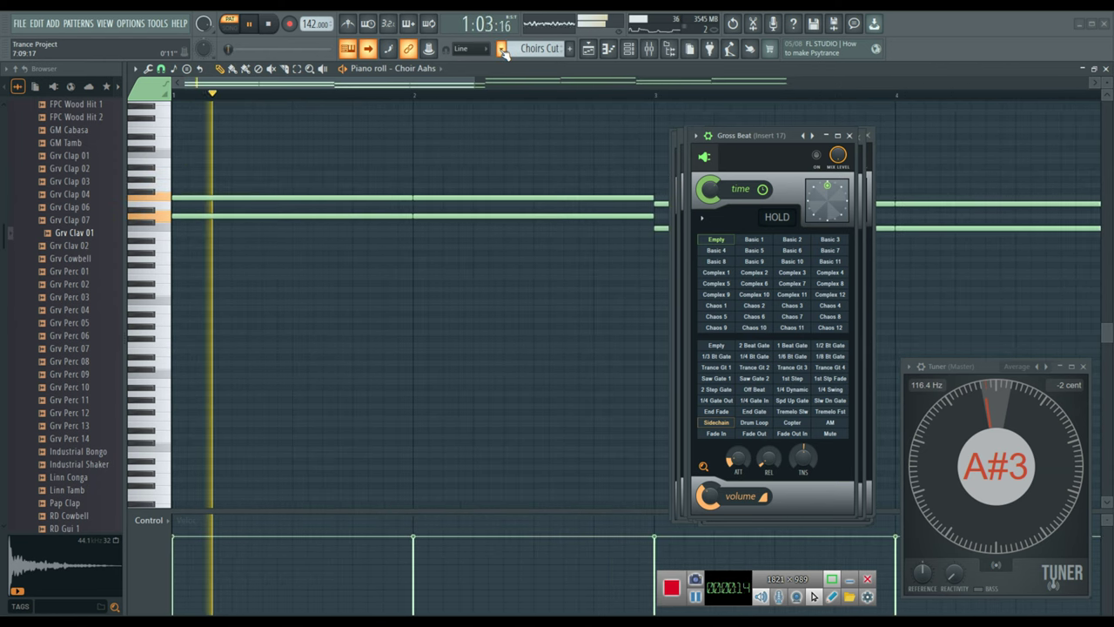
- Audition the Melody 1 pattern and the Melody 1+ pattern in the piano roll
{"action": "left_click", "coordinate": [502, 49]}
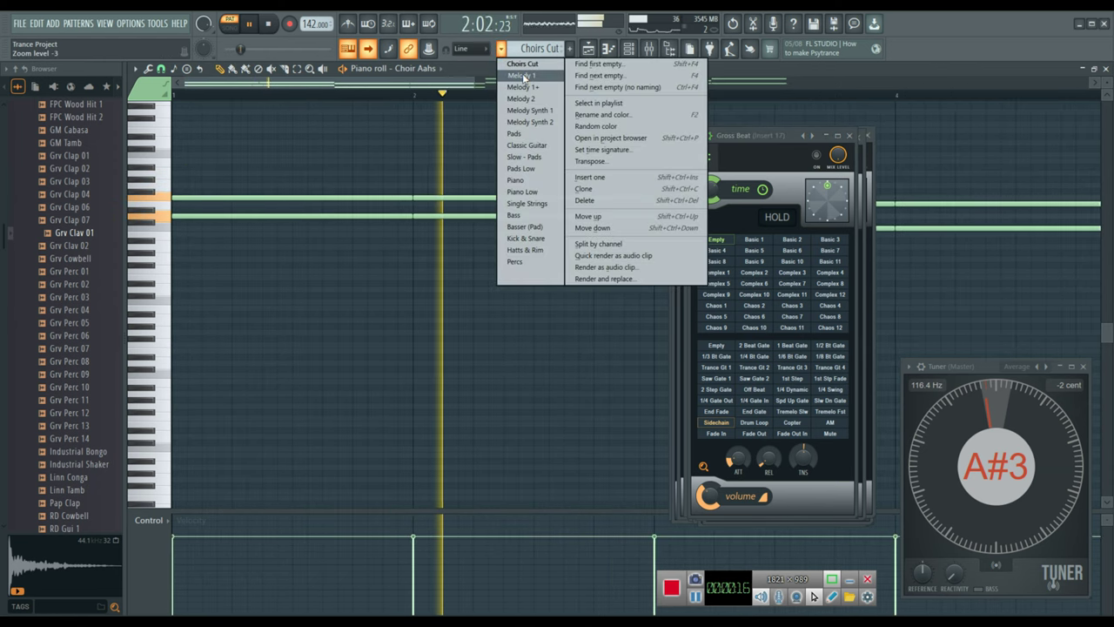
{"action": "left_click", "coordinate": [523, 77]}
{"action": "key", "text": "space"}
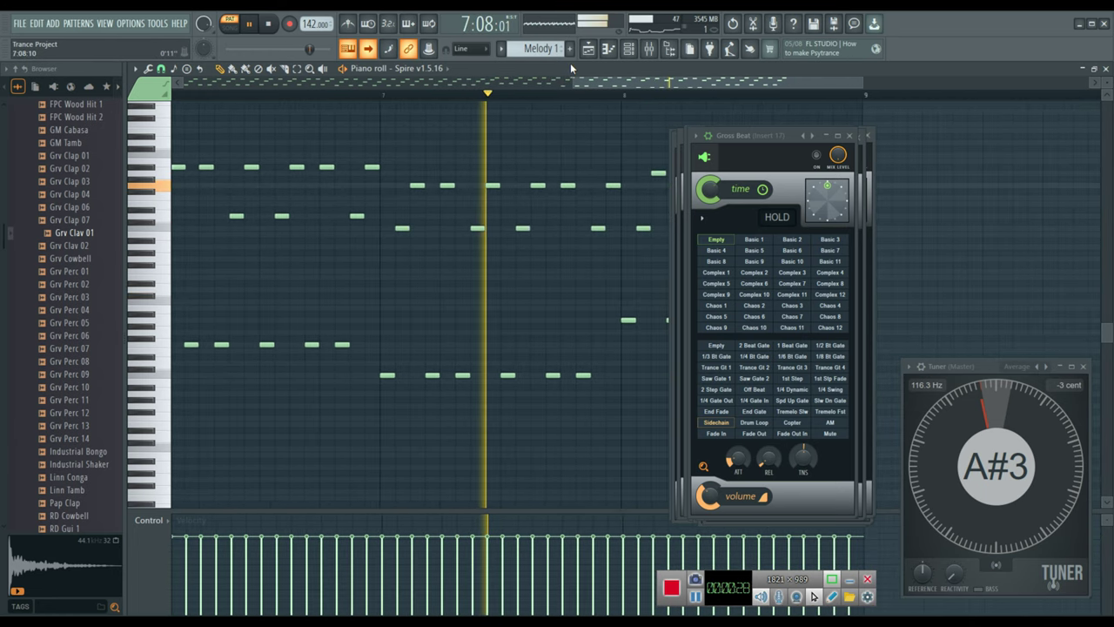
{"action": "left_click", "coordinate": [502, 49]}
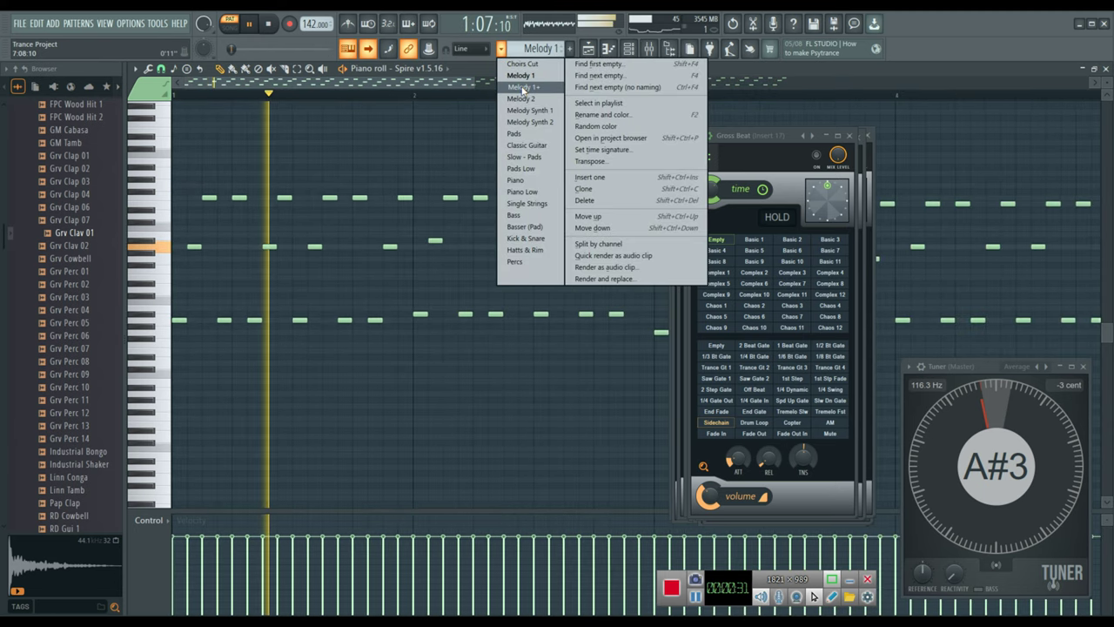
{"action": "left_click", "coordinate": [523, 88]}
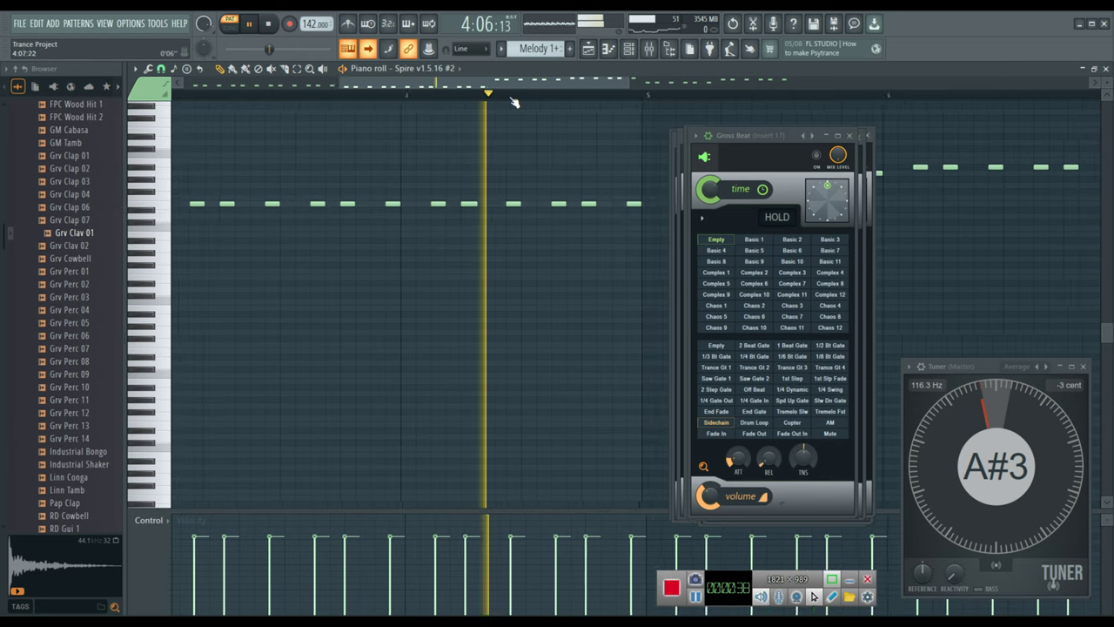
- Play the Melody 2 pattern and inspect the settings of its Spire v1.5.16 #4 synth, closing its windows when done
{"action": "left_click", "coordinate": [501, 50]}
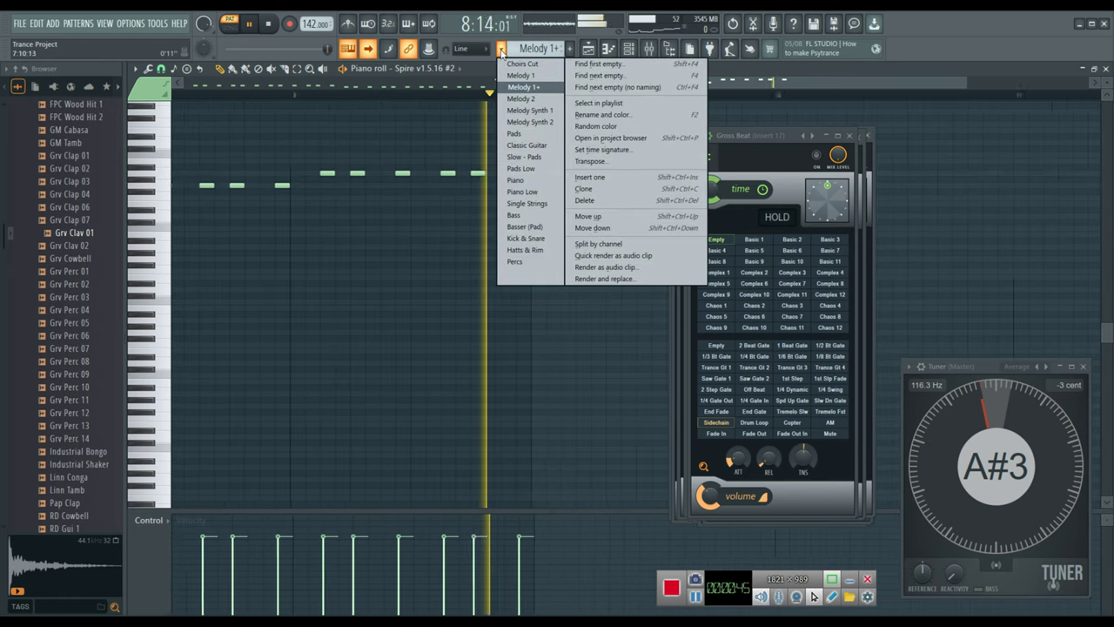
{"action": "left_click", "coordinate": [521, 98]}
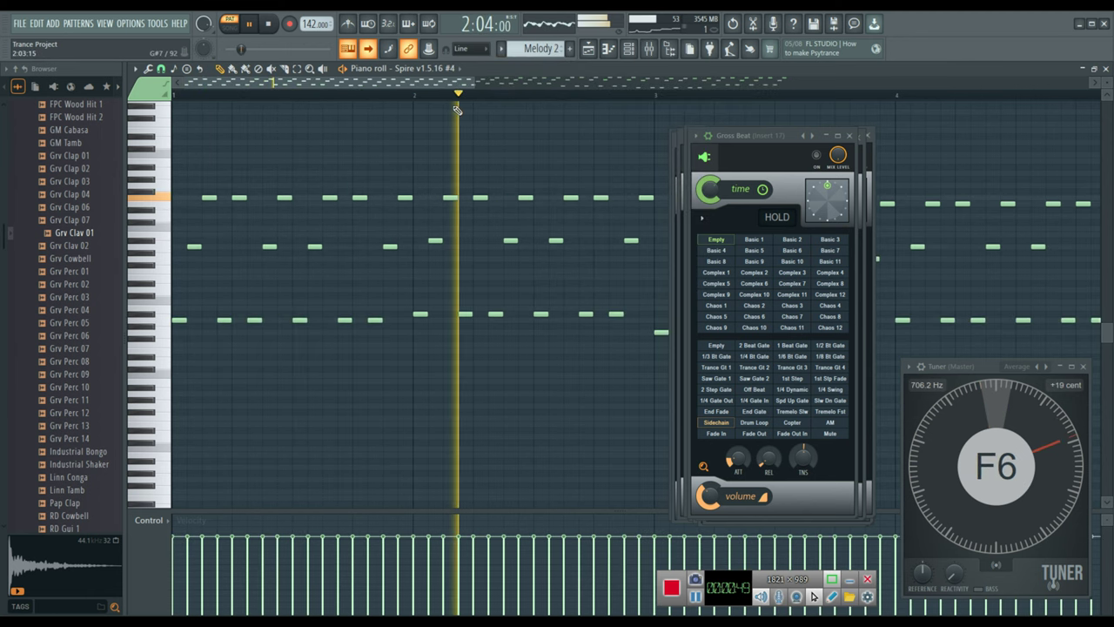
{"action": "left_click", "coordinate": [628, 49]}
{"action": "left_click", "coordinate": [304, 180]}
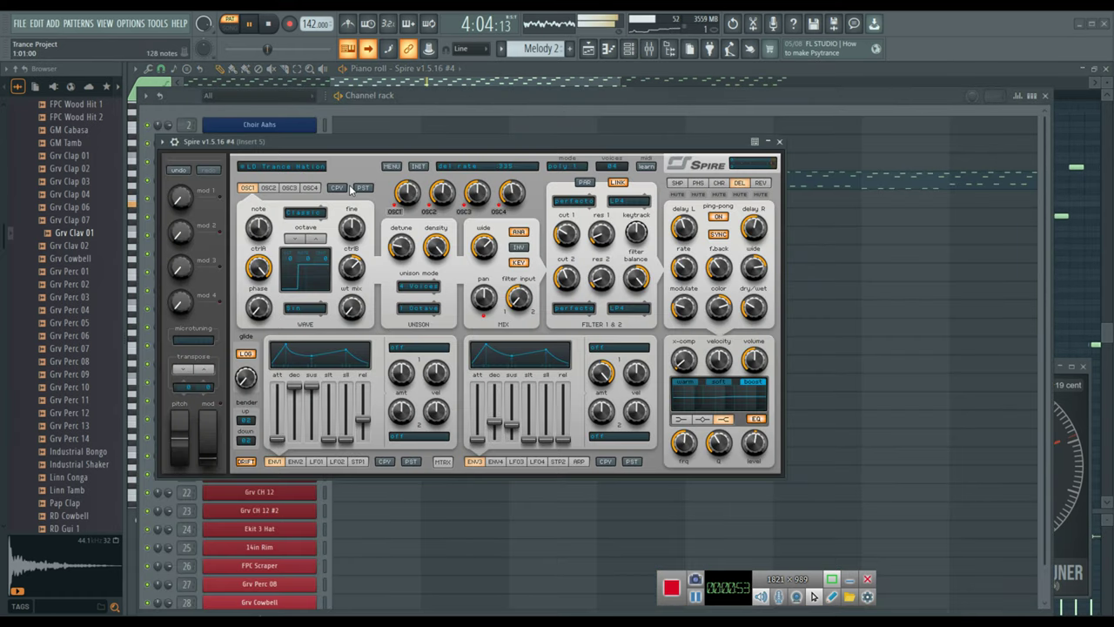
{"action": "left_click", "coordinate": [780, 142]}
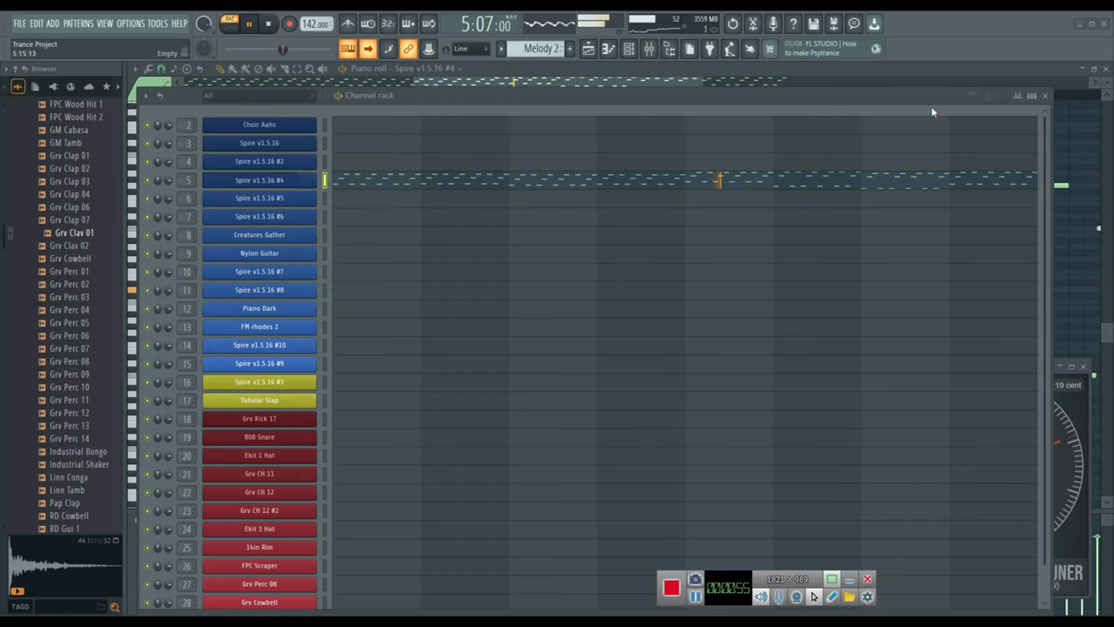
{"action": "left_click", "coordinate": [1045, 95]}
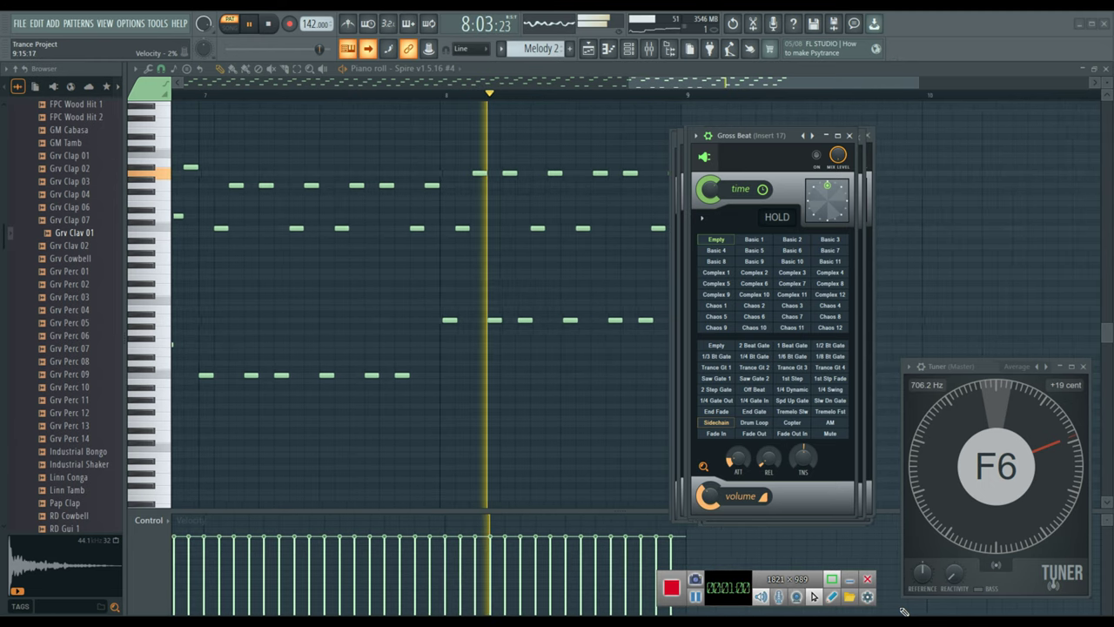
{"action": "left_click", "coordinate": [868, 599]}
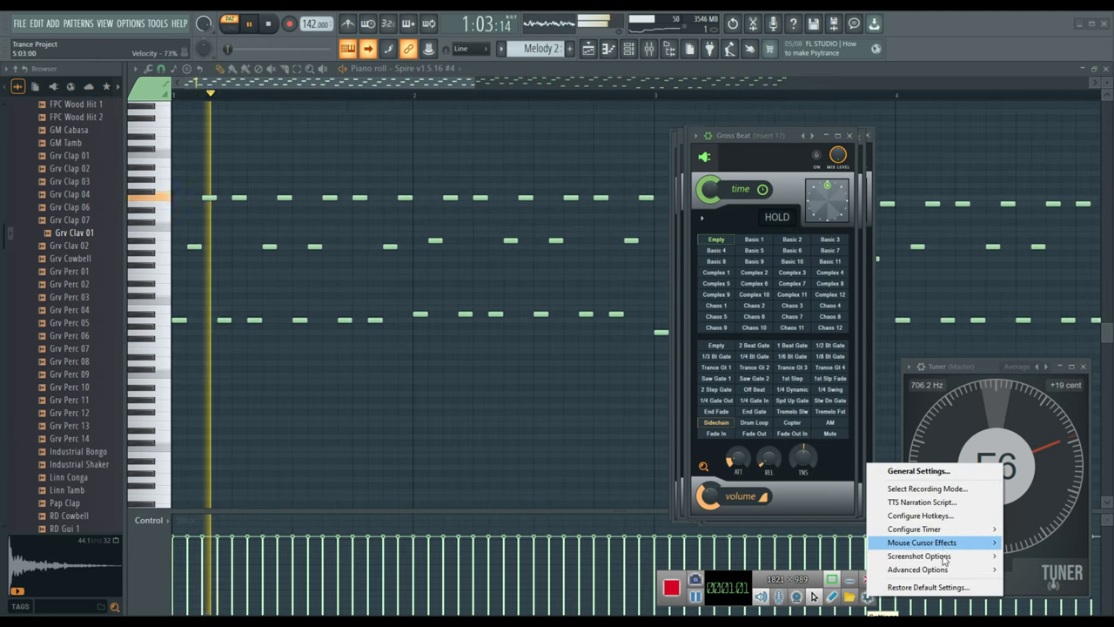
{"action": "left_click", "coordinate": [939, 476]}
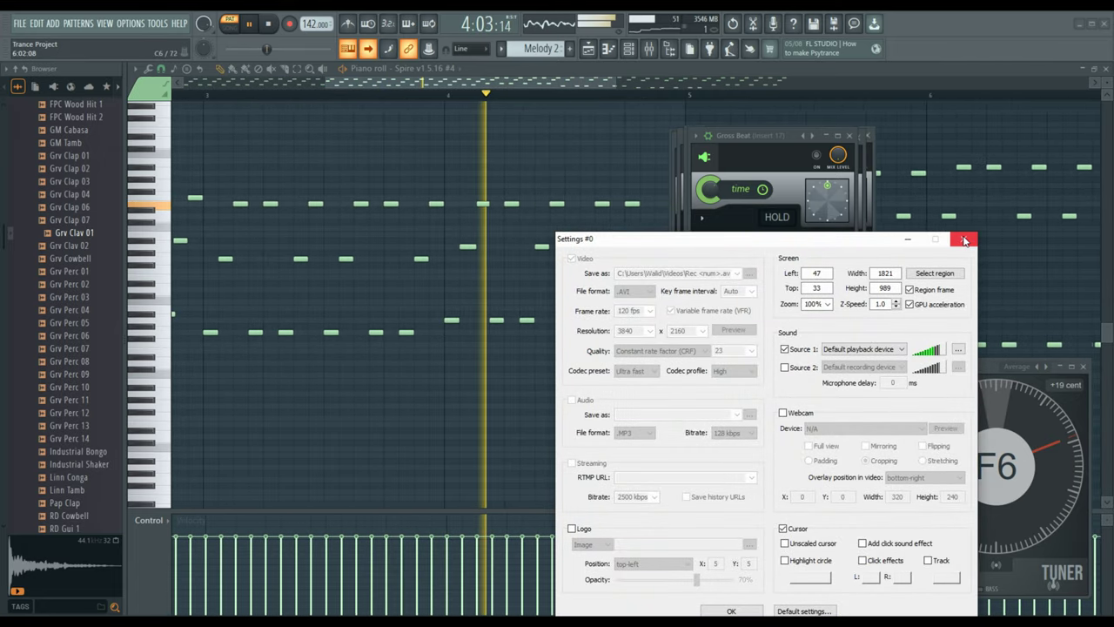
{"action": "left_click", "coordinate": [966, 239]}
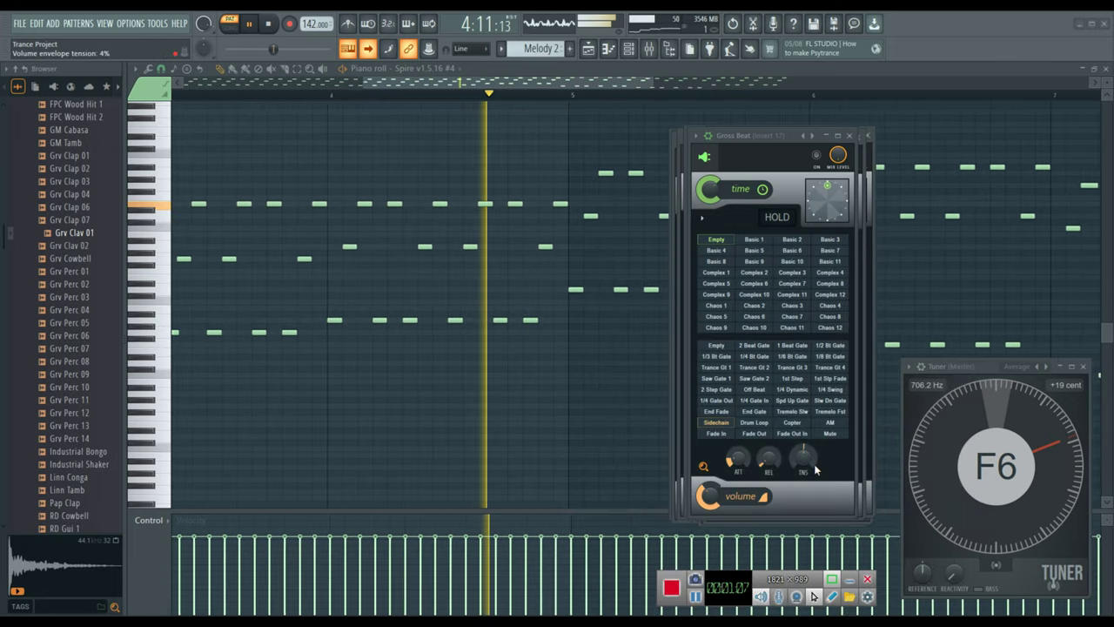
- Audition the Melody Synth 1 and Melody Synth 2 patterns in the piano roll
{"action": "left_click", "coordinate": [502, 51]}
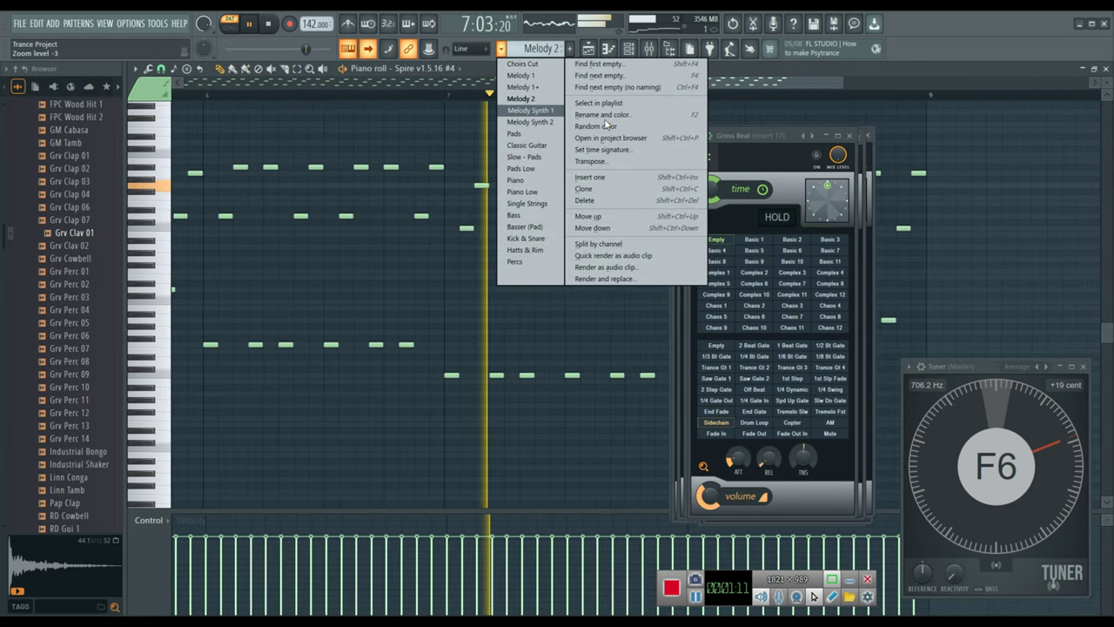
{"action": "left_click", "coordinate": [543, 114]}
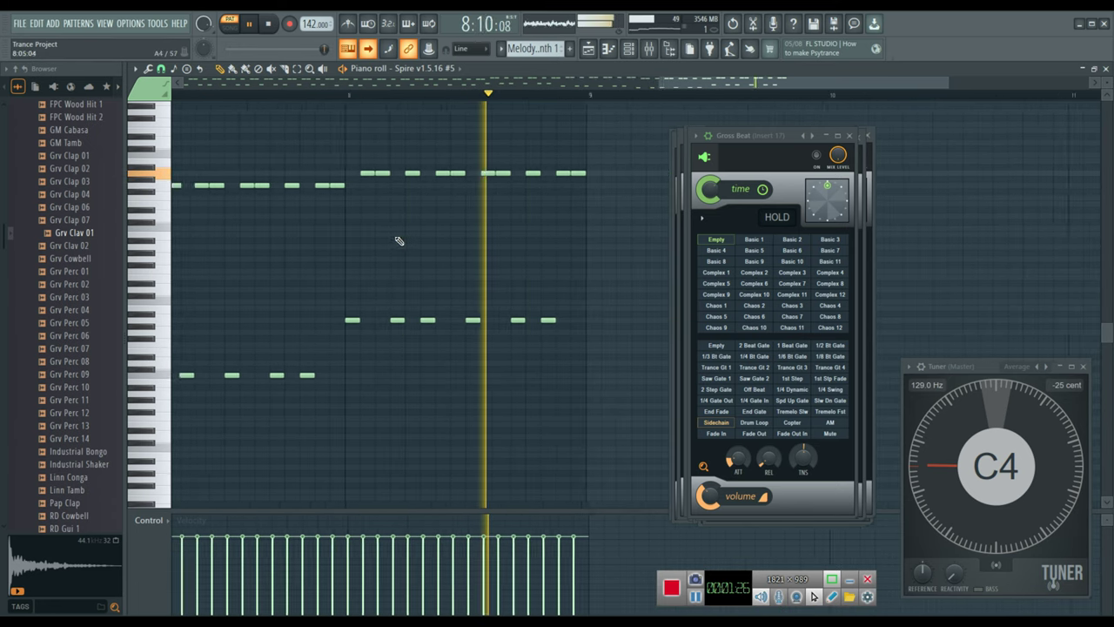
{"action": "left_click", "coordinate": [501, 50]}
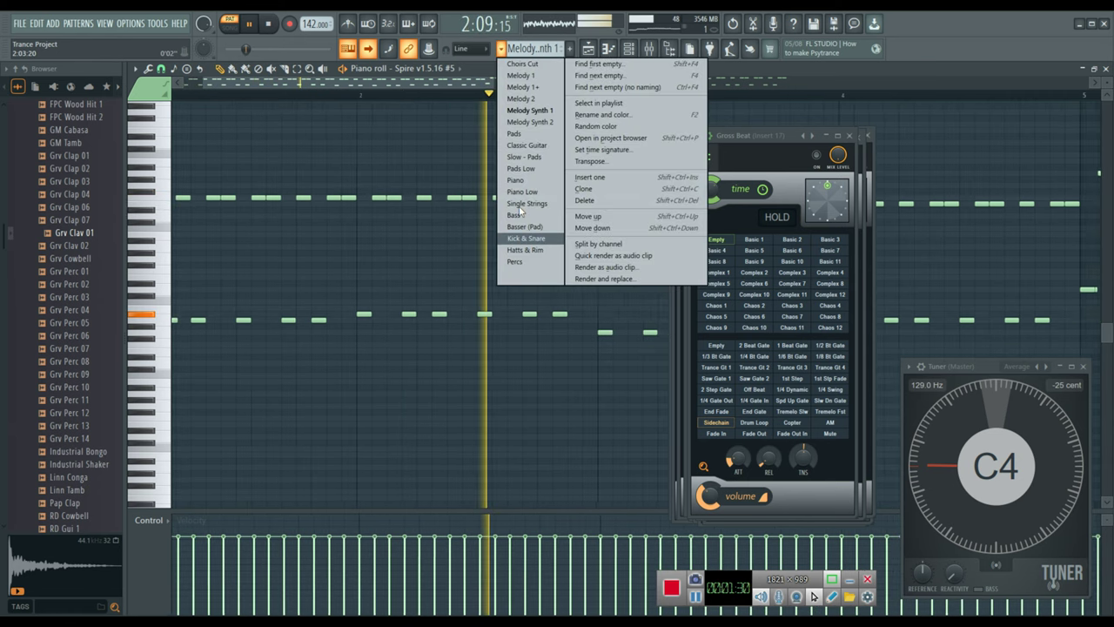
{"action": "left_click", "coordinate": [520, 123]}
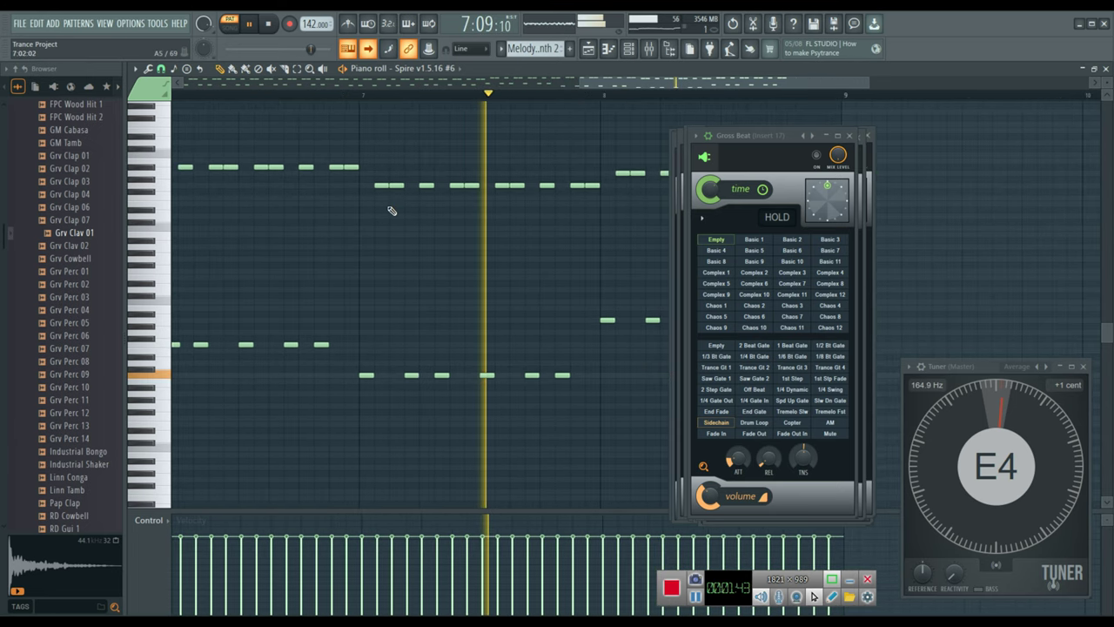
- Play the Pads pattern and inspect the FLEX settings of its Creatures Gather channel, closing its windows when done
{"action": "left_click", "coordinate": [502, 50]}
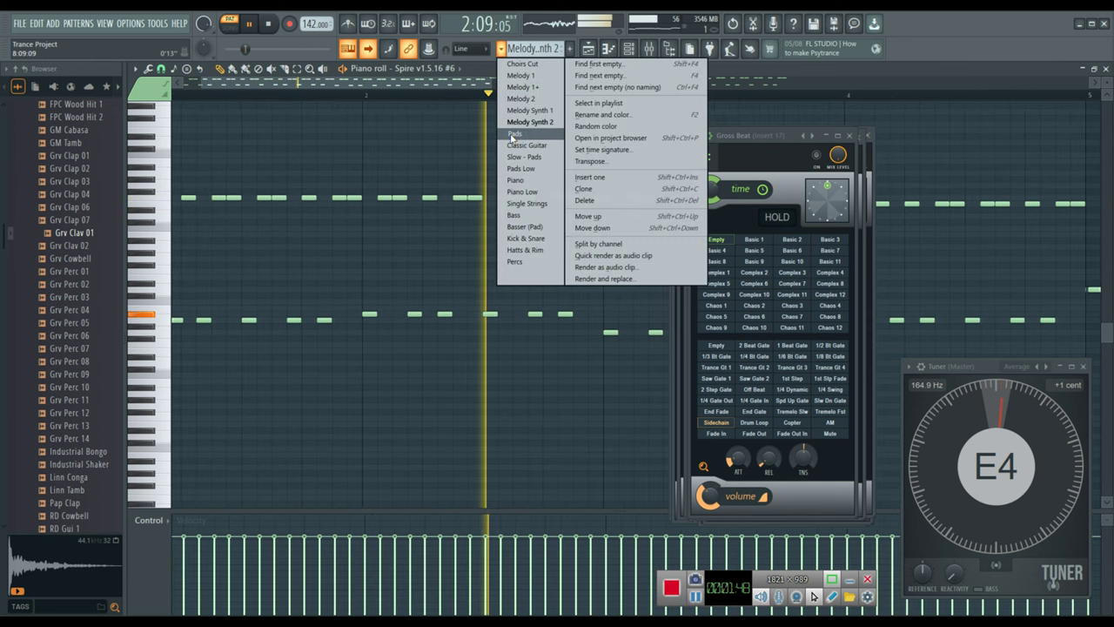
{"action": "left_click", "coordinate": [514, 133]}
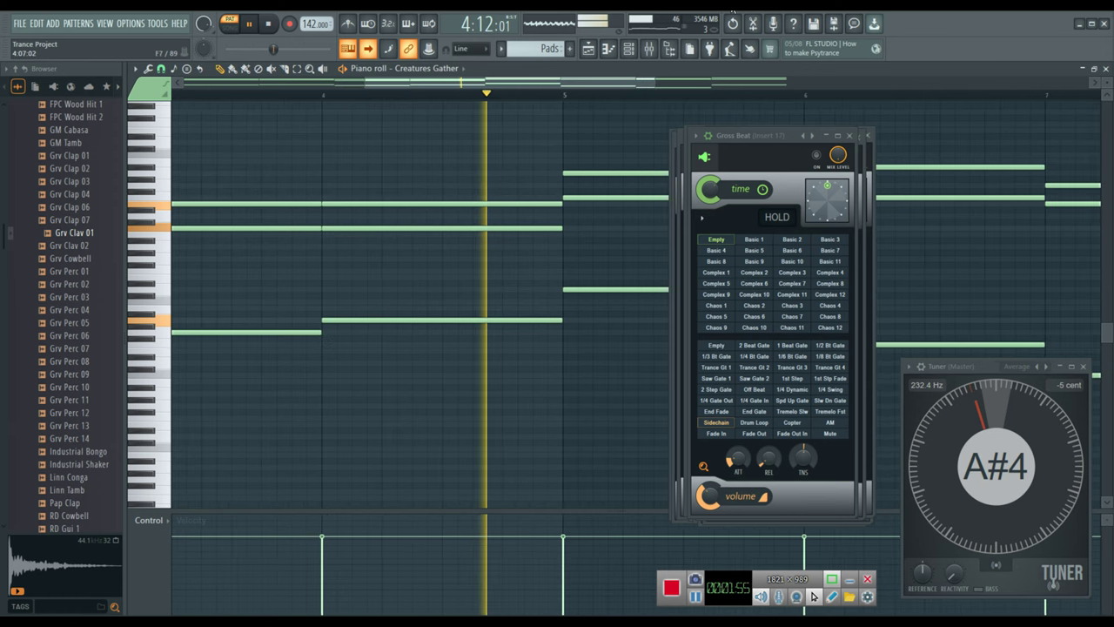
{"action": "left_click", "coordinate": [628, 48]}
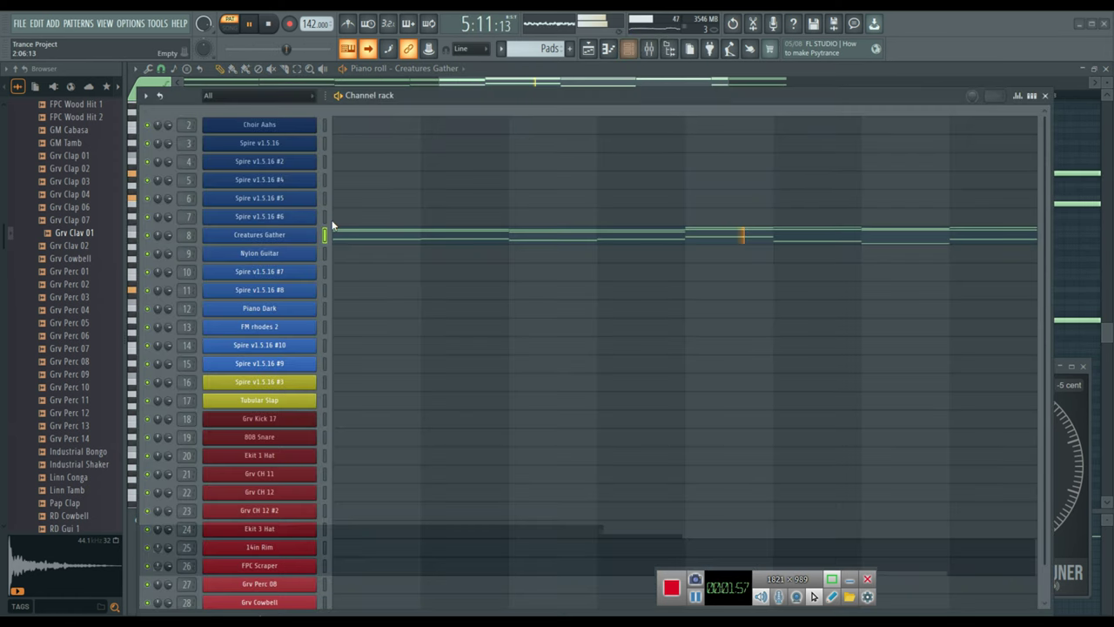
{"action": "left_click", "coordinate": [276, 231]}
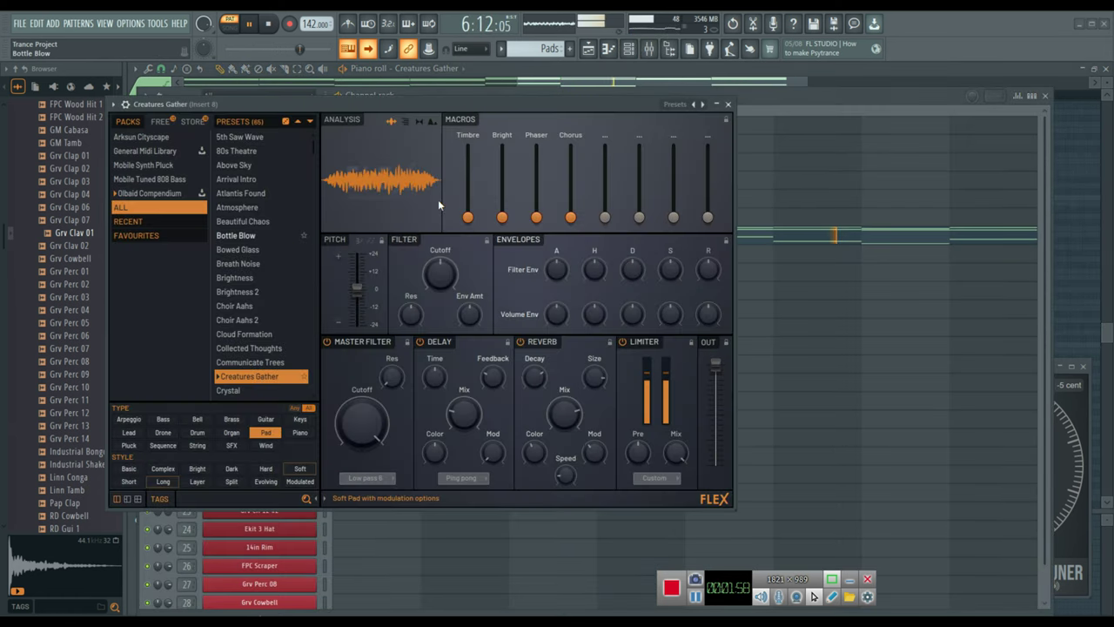
{"action": "left_click", "coordinate": [1010, 114]}
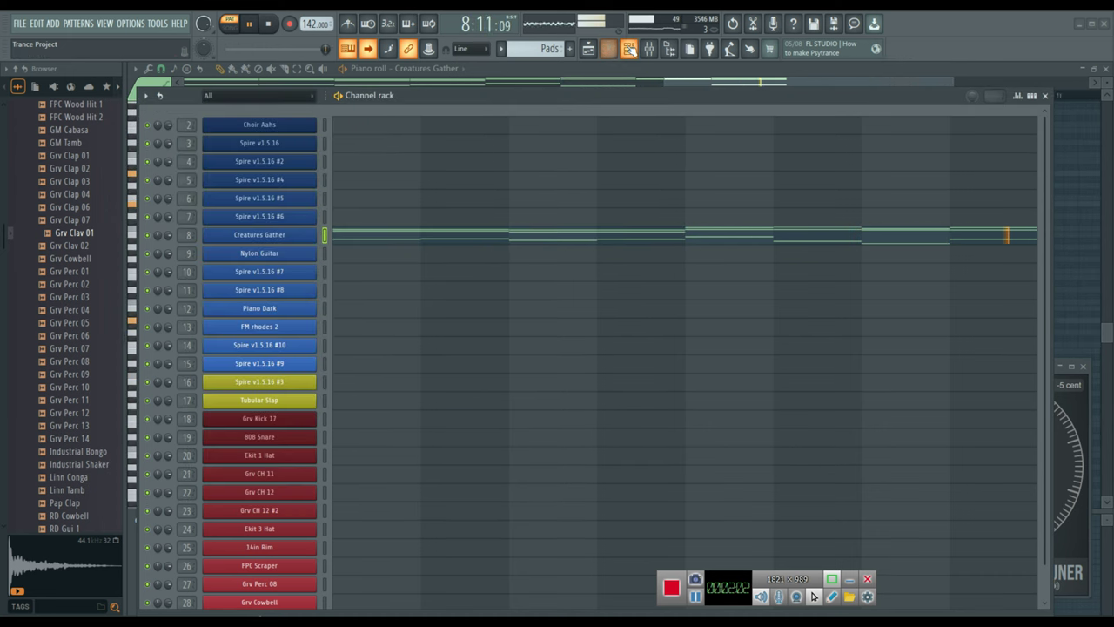
{"action": "left_click", "coordinate": [629, 48]}
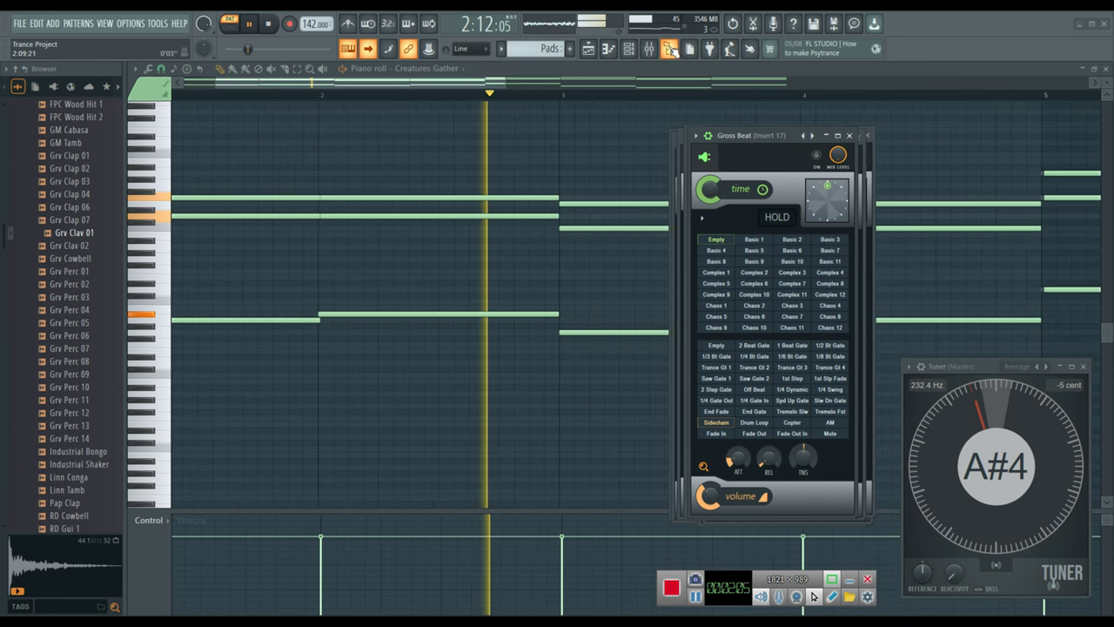
- Hide the browser to widen the piano roll and switch to the Classic Guitar pattern
{"action": "left_click", "coordinate": [670, 49]}
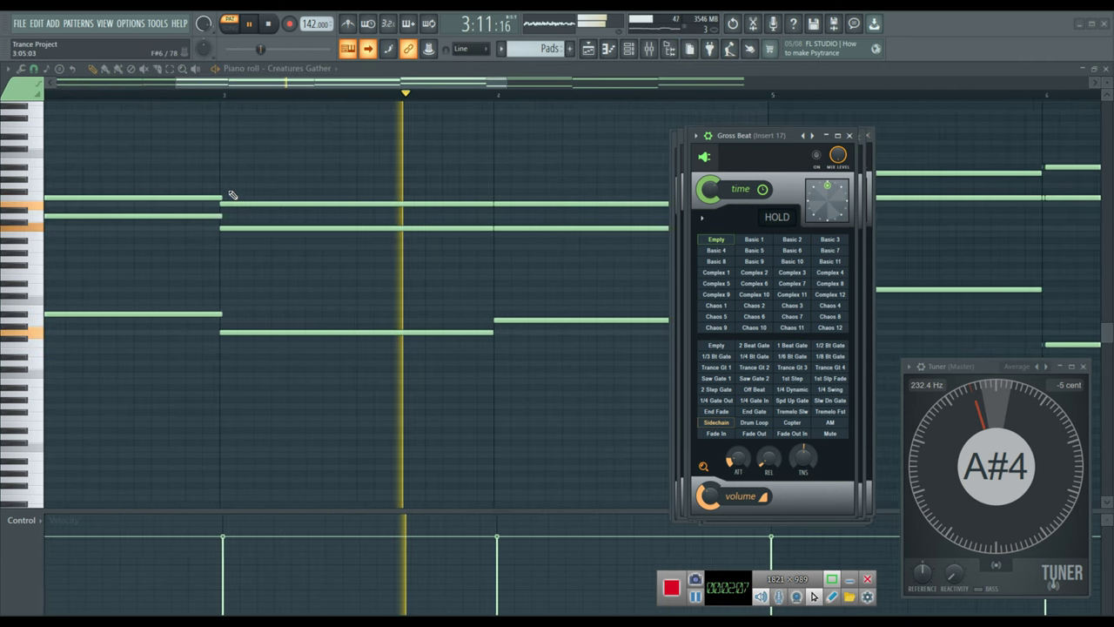
{"action": "left_click", "coordinate": [503, 50]}
{"action": "left_click", "coordinate": [502, 50]}
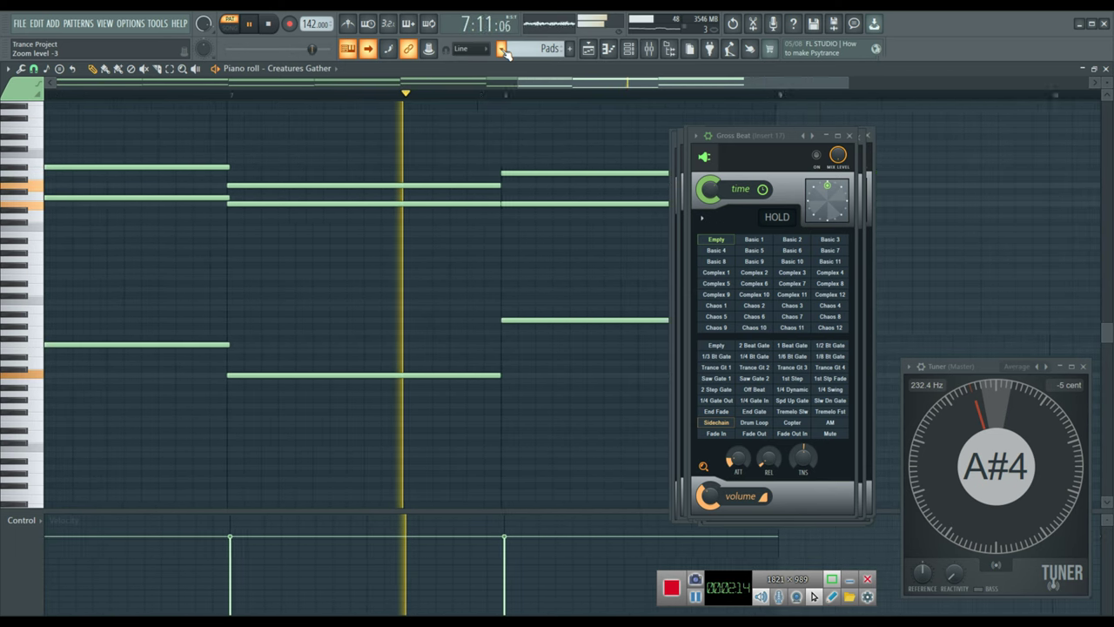
{"action": "left_click", "coordinate": [502, 50]}
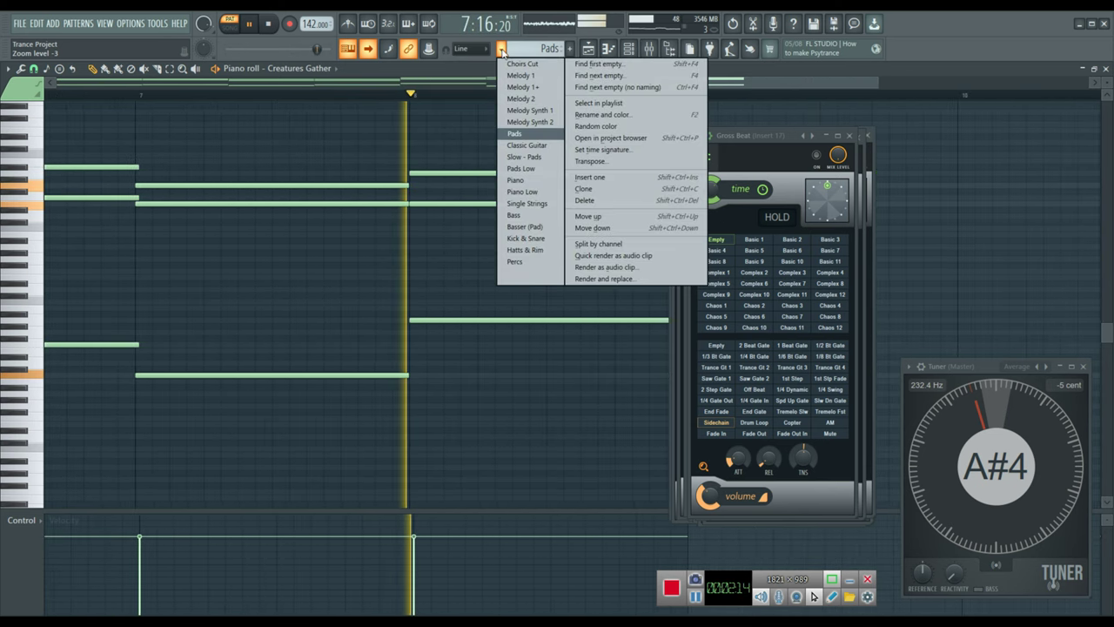
{"action": "left_click", "coordinate": [526, 145]}
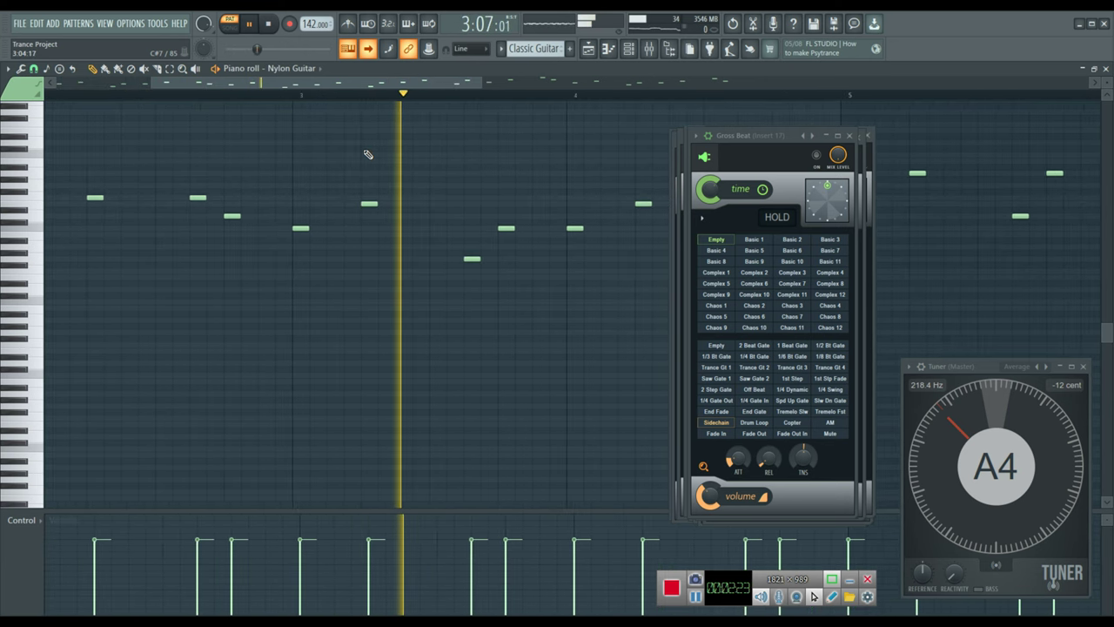
- Inspect the FLEX settings of the Nylon Guitar channel, then close the plugin and the channel rack
{"action": "left_click", "coordinate": [631, 51]}
{"action": "left_click", "coordinate": [275, 253]}
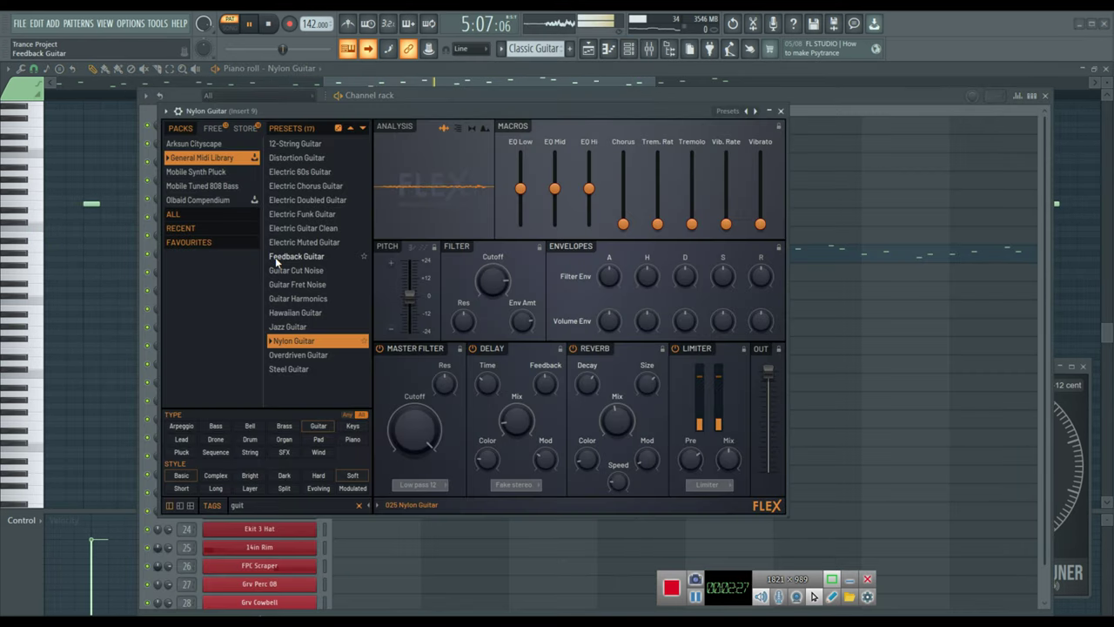
{"action": "left_click", "coordinate": [781, 111]}
{"action": "left_click", "coordinate": [637, 50]}
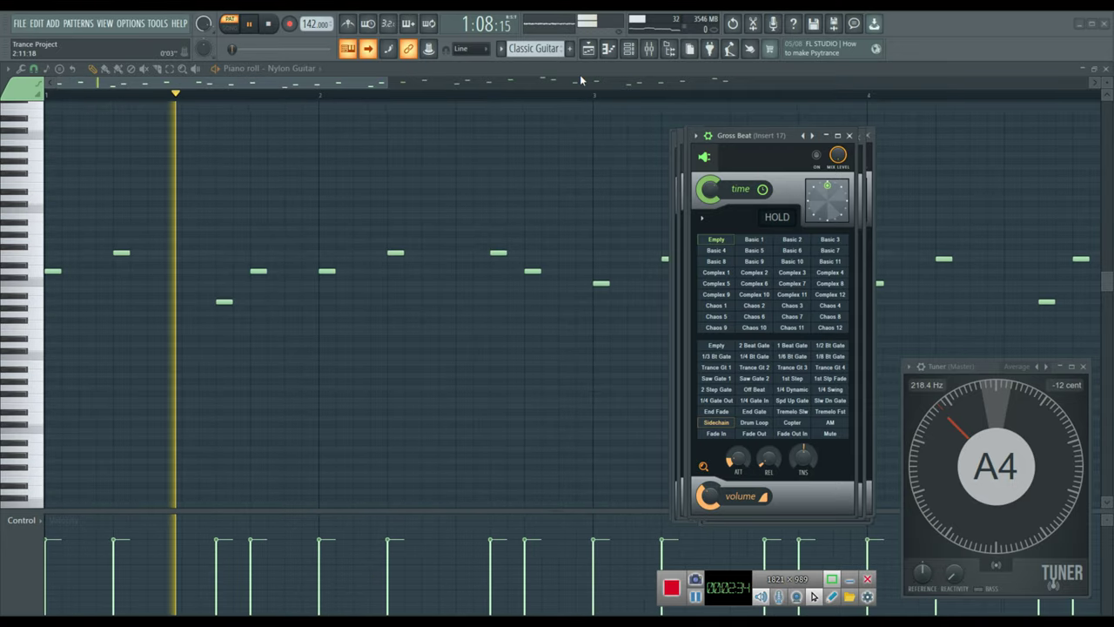
- Play the Slow - Pads pattern and inspect the settings of its Spire v1.5.16 #7 synth, closing its windows when done
{"action": "left_click", "coordinate": [501, 49]}
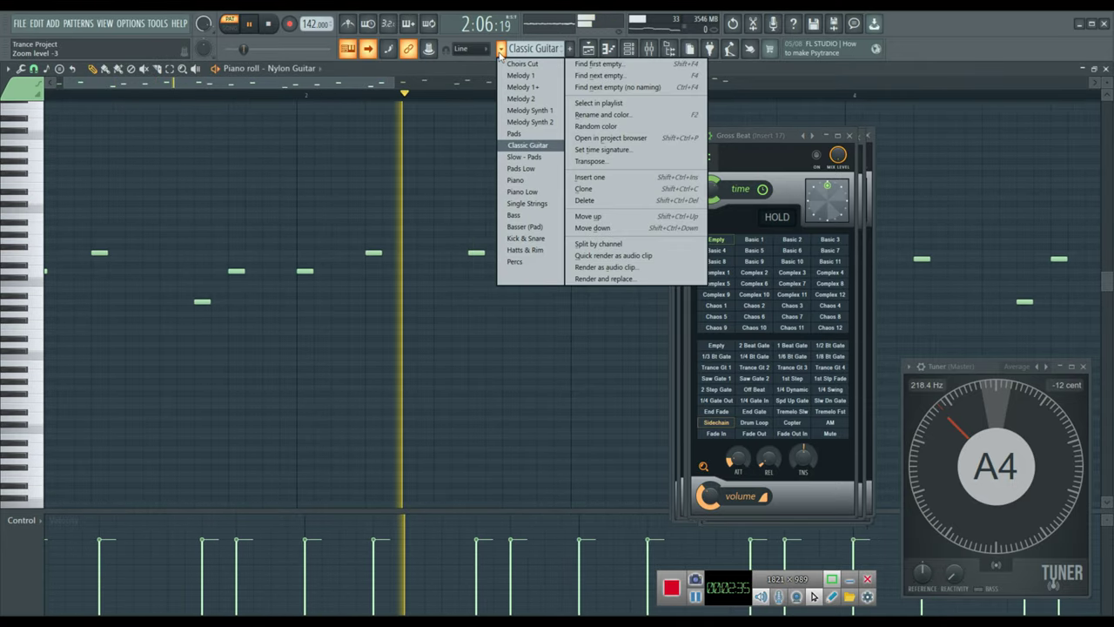
{"action": "left_click", "coordinate": [523, 158]}
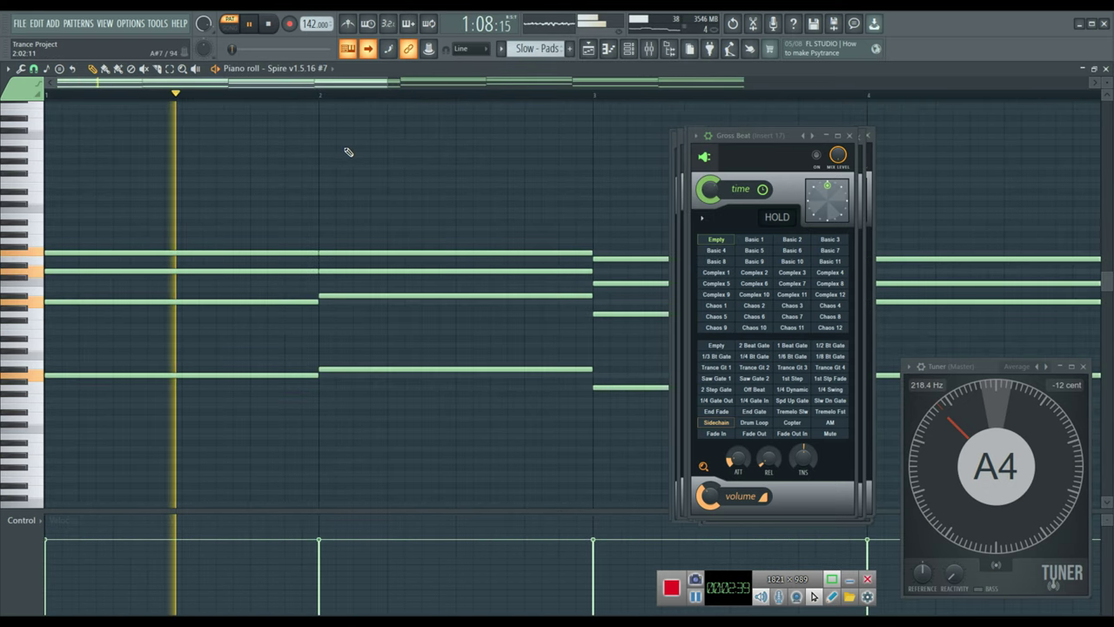
{"action": "left_click", "coordinate": [628, 48]}
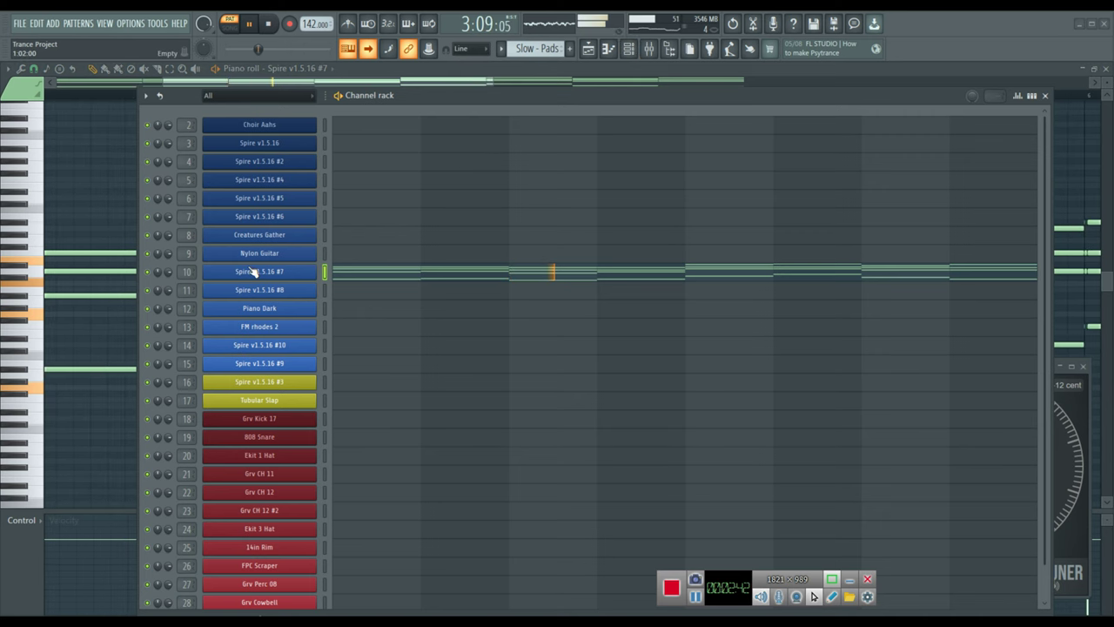
{"action": "left_click", "coordinate": [251, 272]}
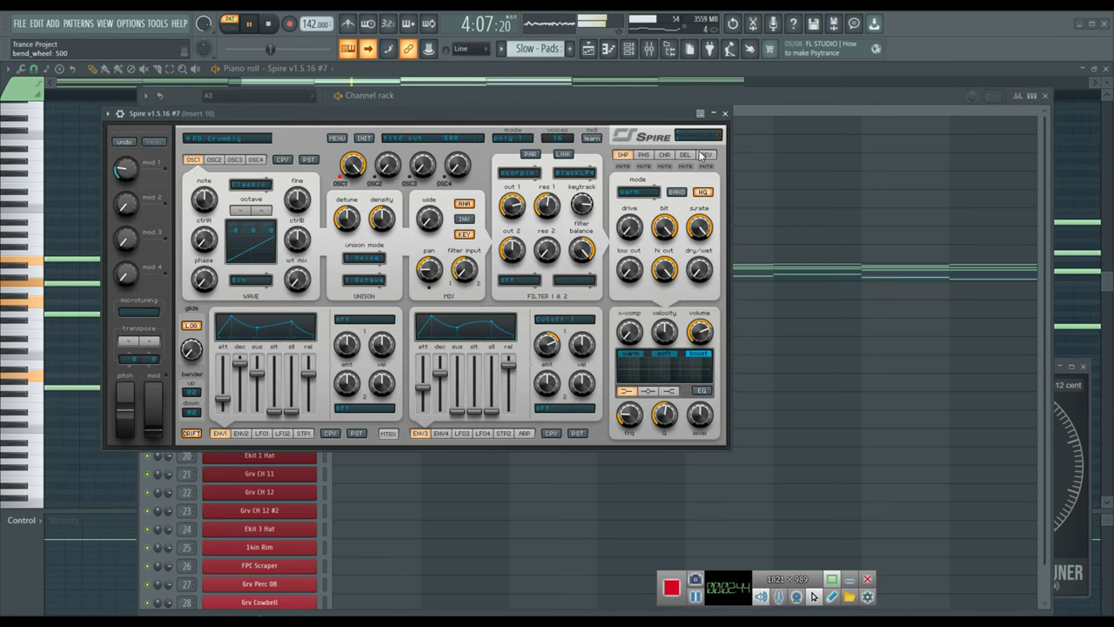
{"action": "left_click", "coordinate": [726, 114]}
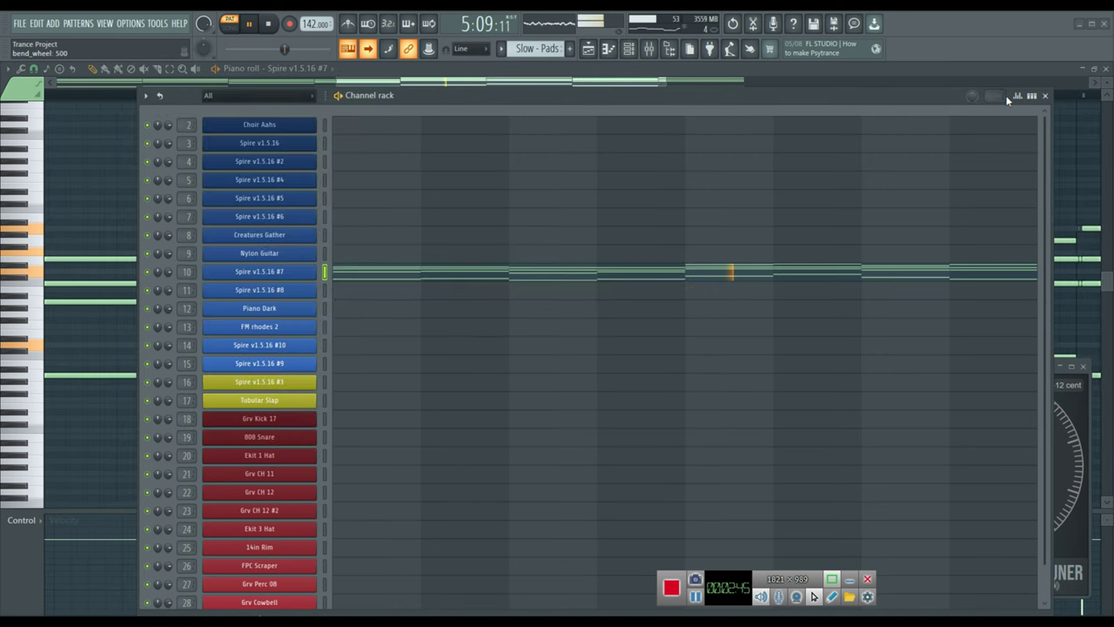
{"action": "left_click", "coordinate": [1045, 96]}
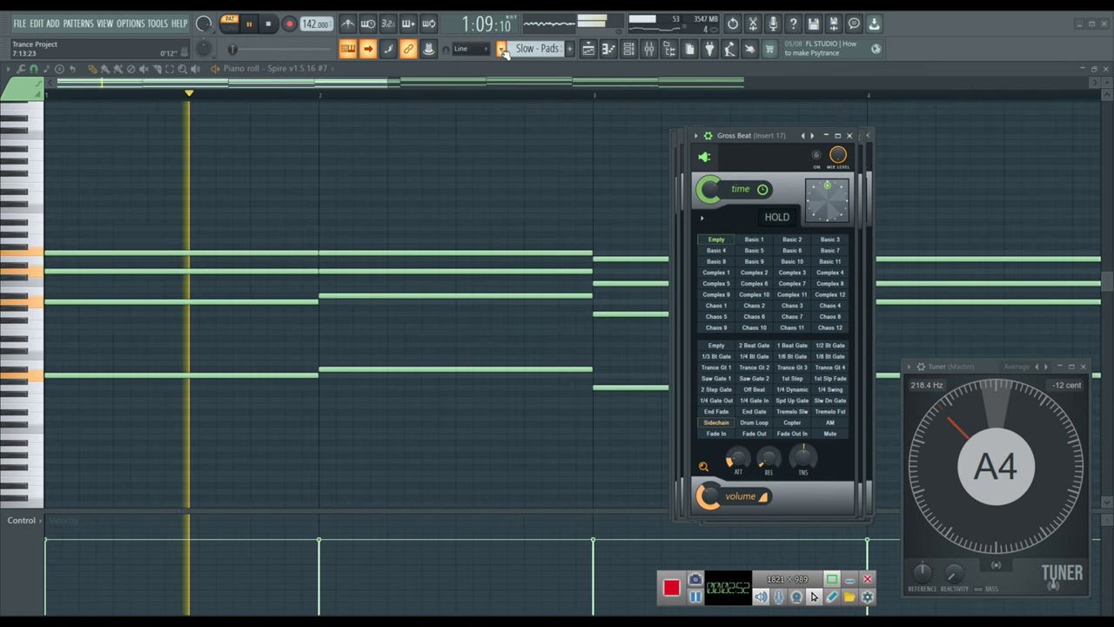
- Play the Pads Low pattern and open its Spire v1.5.16 #8 synth from the channel rack
{"action": "left_click", "coordinate": [502, 51]}
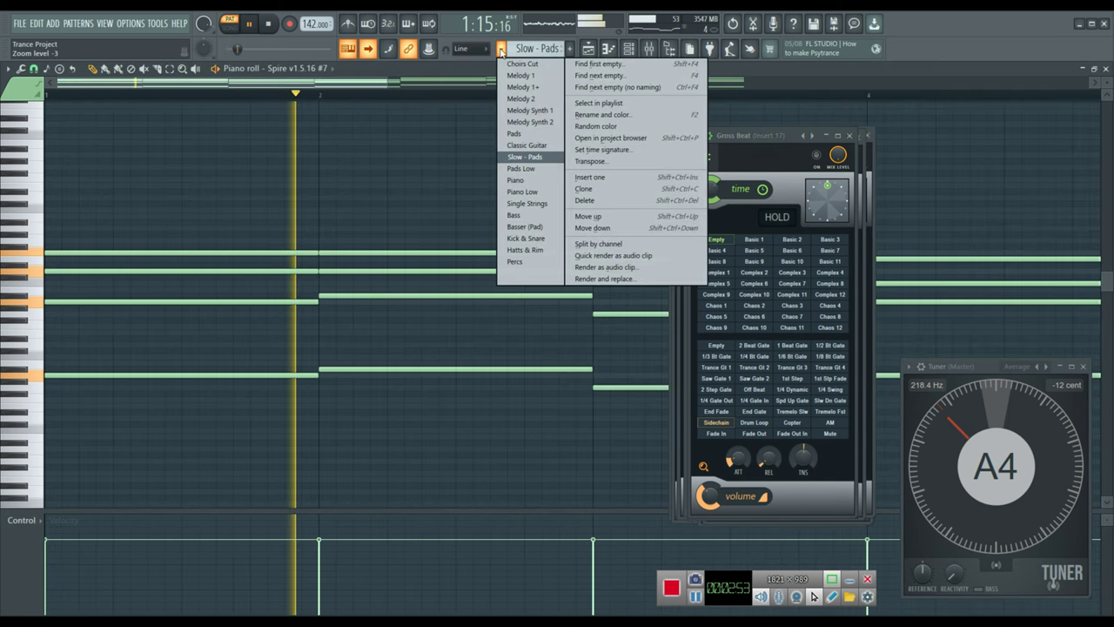
{"action": "left_click", "coordinate": [520, 168]}
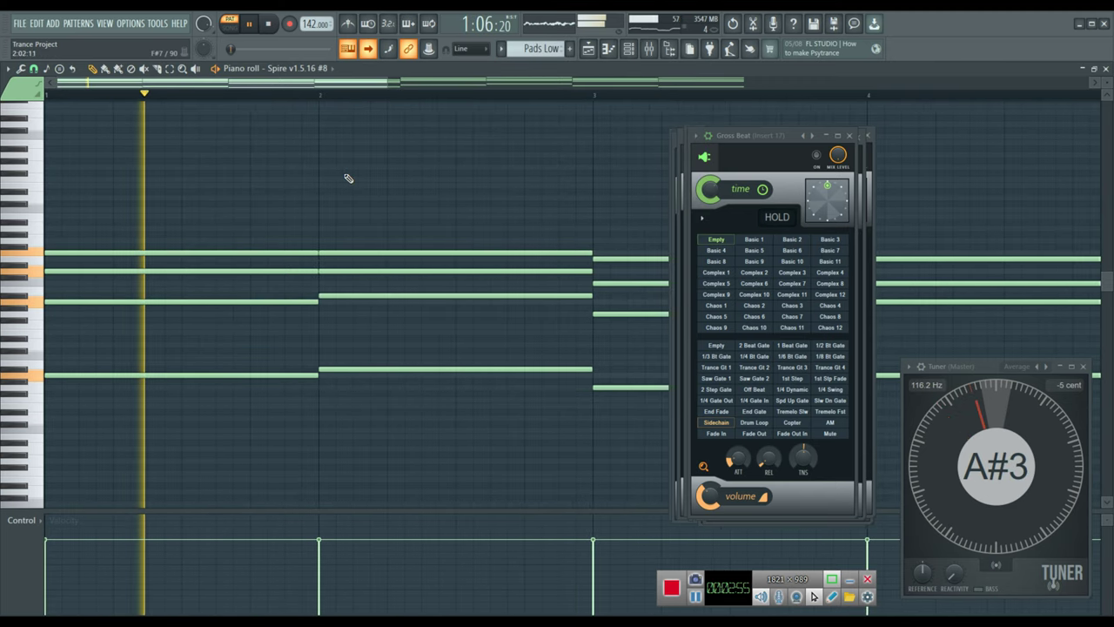
{"action": "key", "text": "F6"}
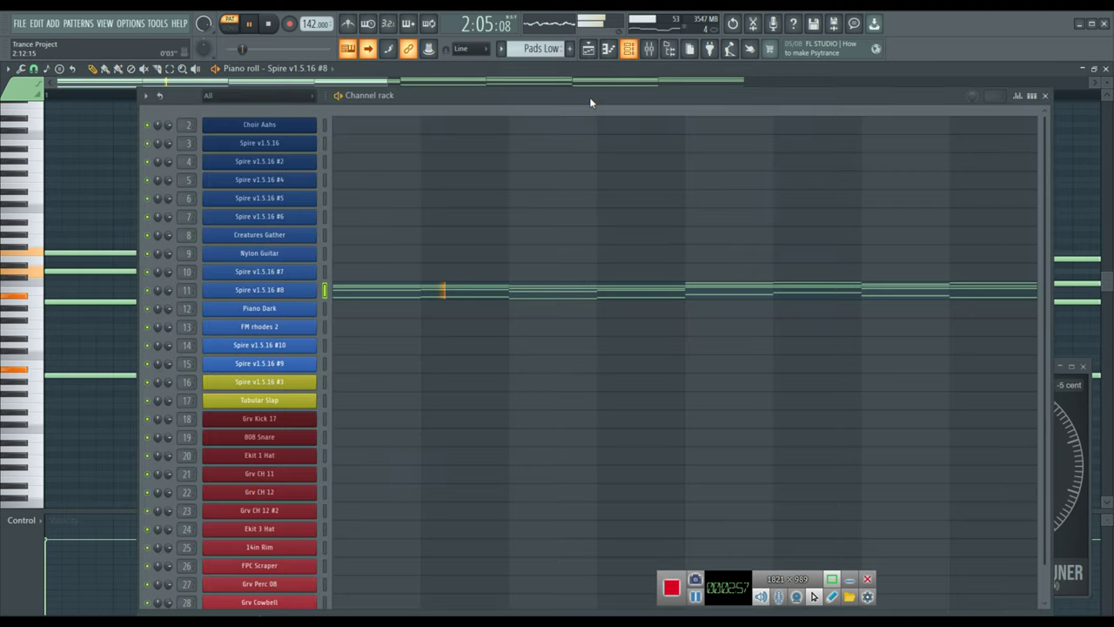
{"action": "left_click", "coordinate": [269, 296]}
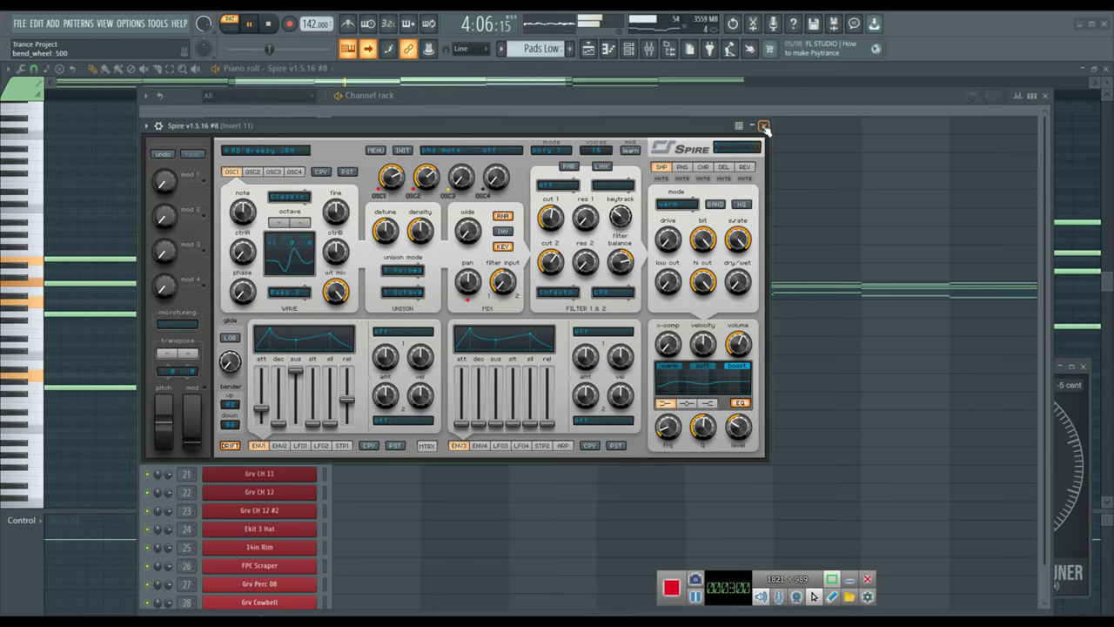
- View the Spire preset library by tag to locate PD Breezy JRM, then close the synth and channel rack
{"action": "left_click", "coordinate": [285, 151]}
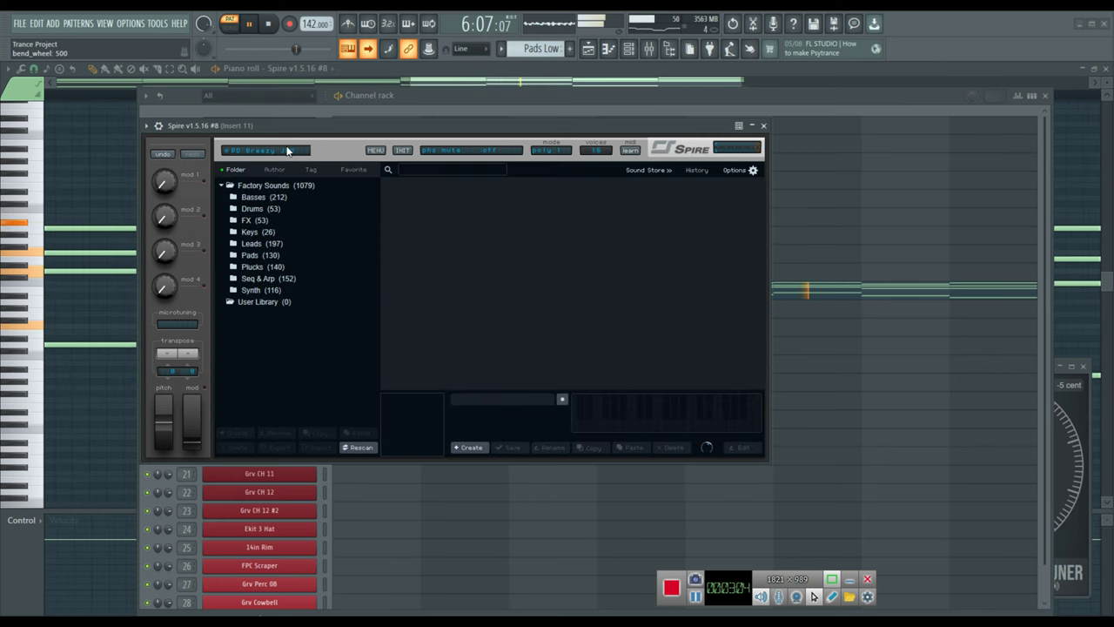
{"action": "left_click", "coordinate": [315, 169]}
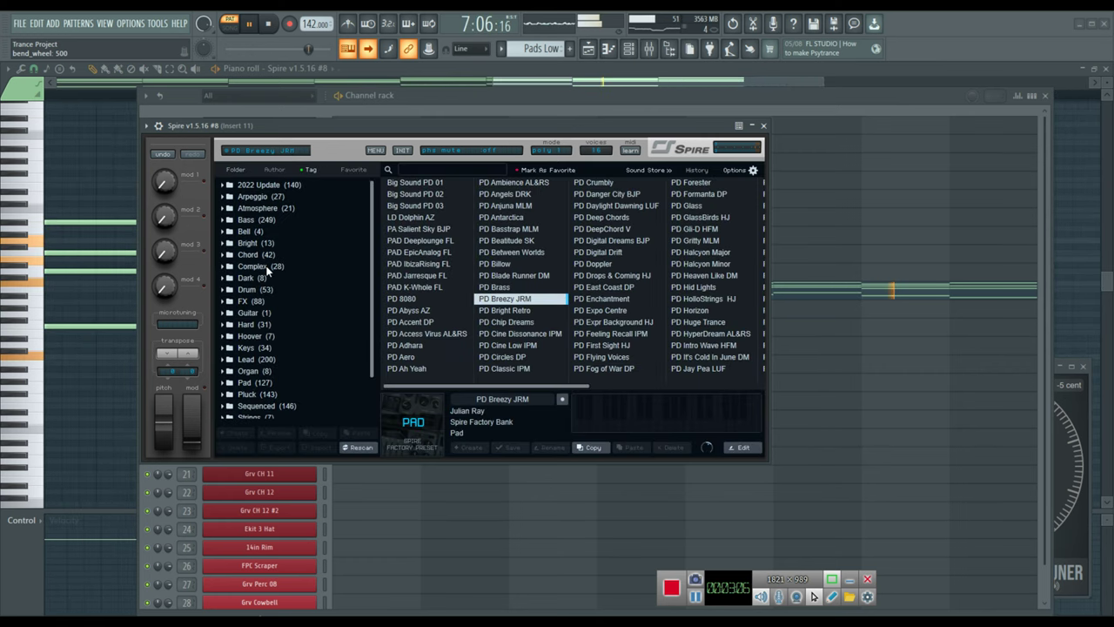
{"action": "left_click", "coordinate": [764, 126]}
{"action": "left_click", "coordinate": [1047, 96]}
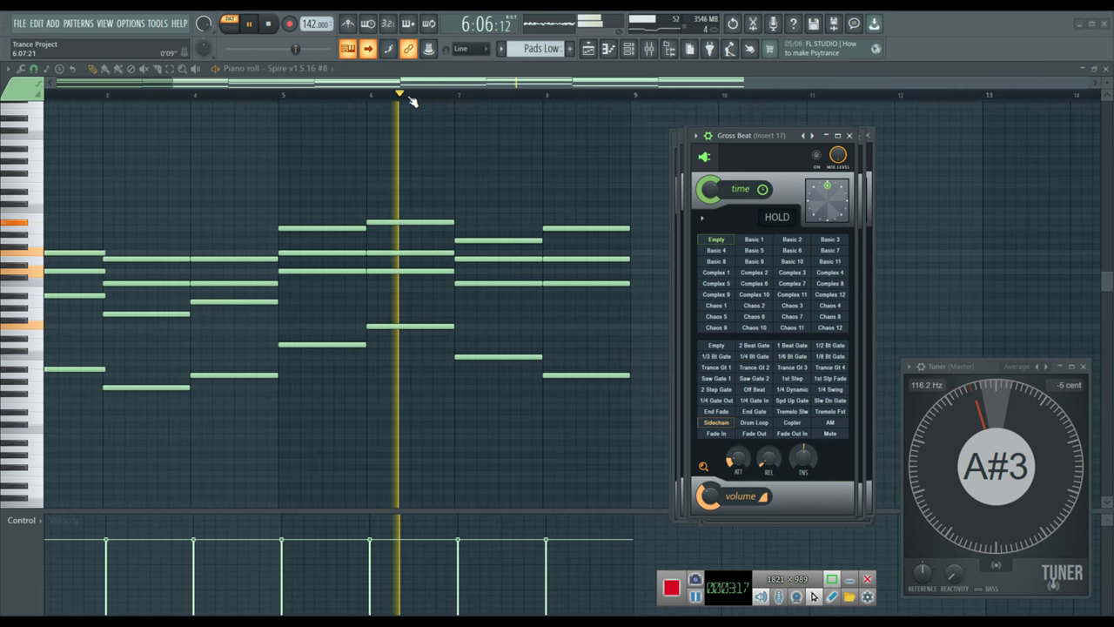
{"action": "scroll", "coordinate": [410, 99], "scroll_direction": "up", "scroll_amount": 4}
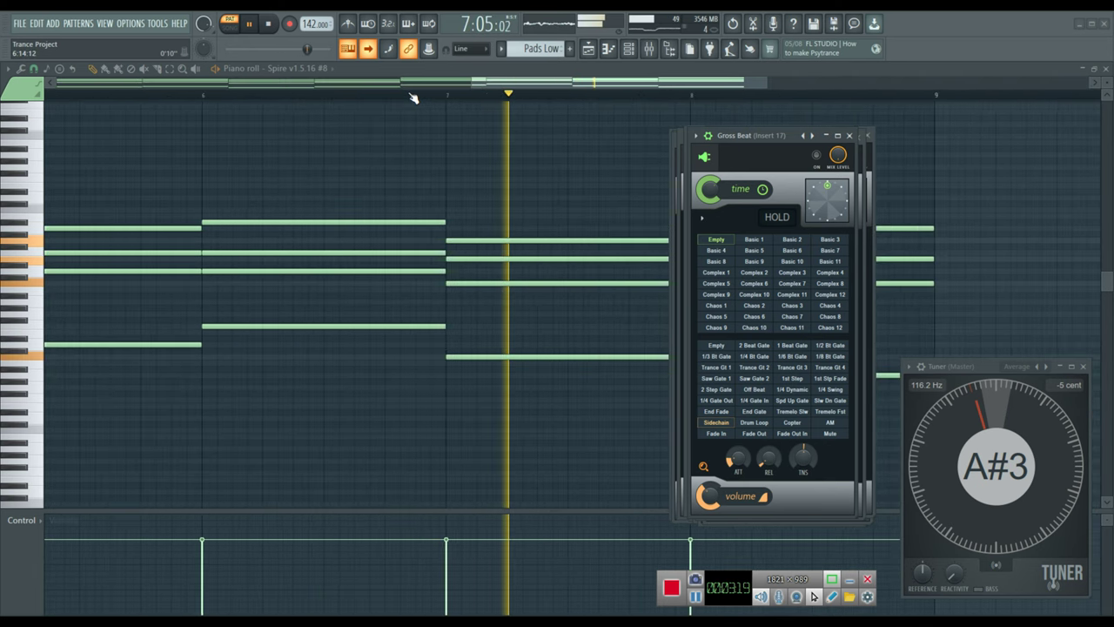
{"action": "scroll", "coordinate": [415, 98], "scroll_direction": "up", "scroll_amount": 2}
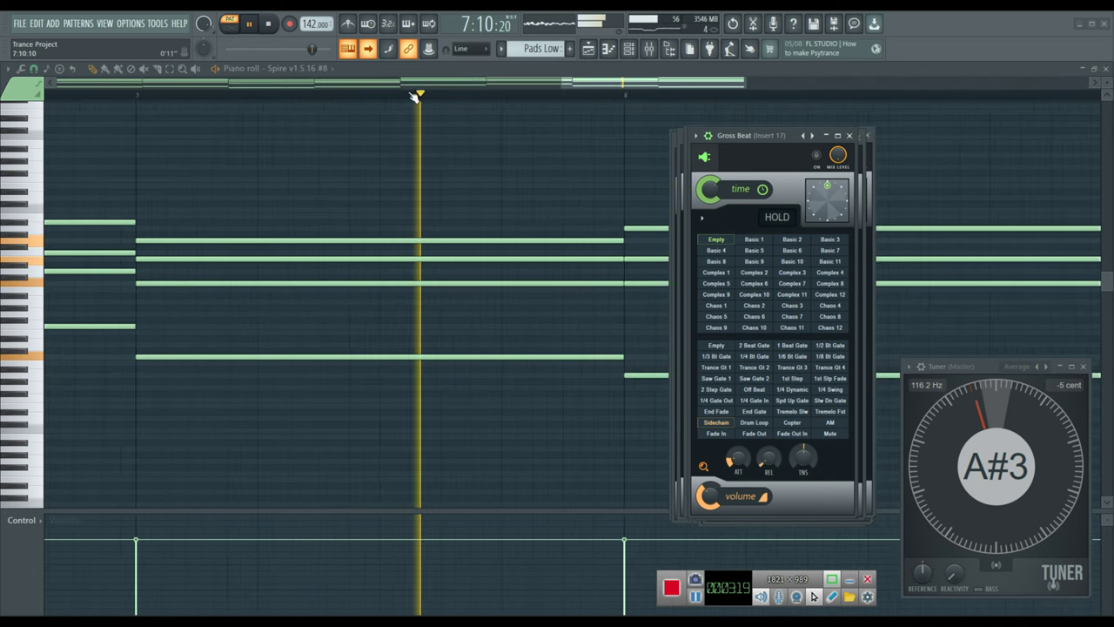
- Switch to the Piano pattern, play it and open the FLEX instrument of its Piano Dark channel
{"action": "left_click", "coordinate": [502, 49]}
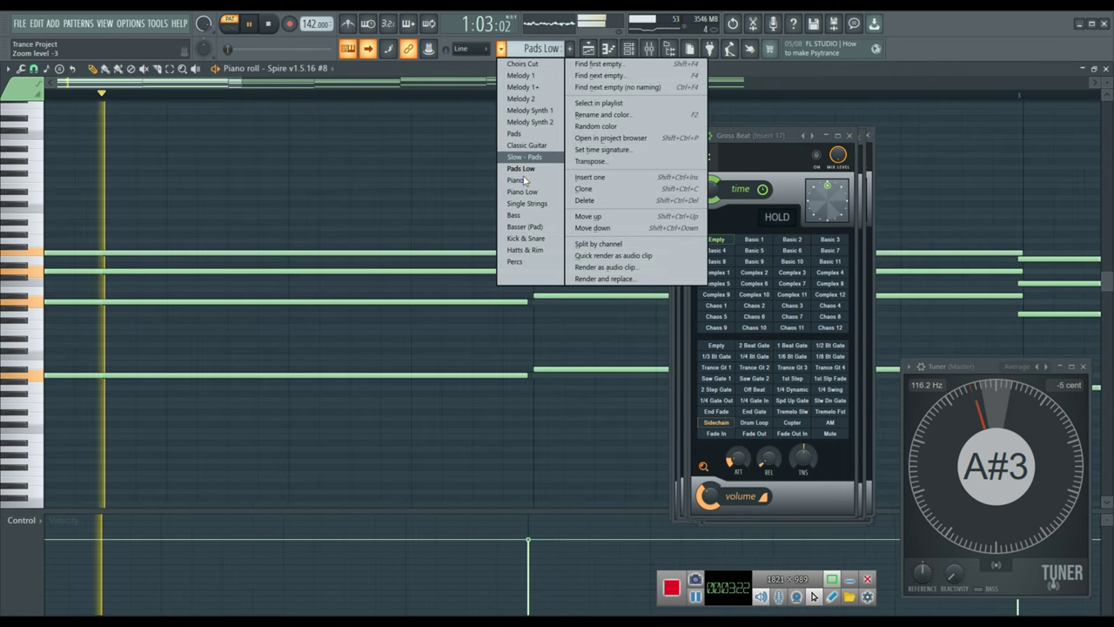
{"action": "left_click", "coordinate": [518, 181]}
{"action": "key", "text": "space"}
{"action": "key", "text": "space"}
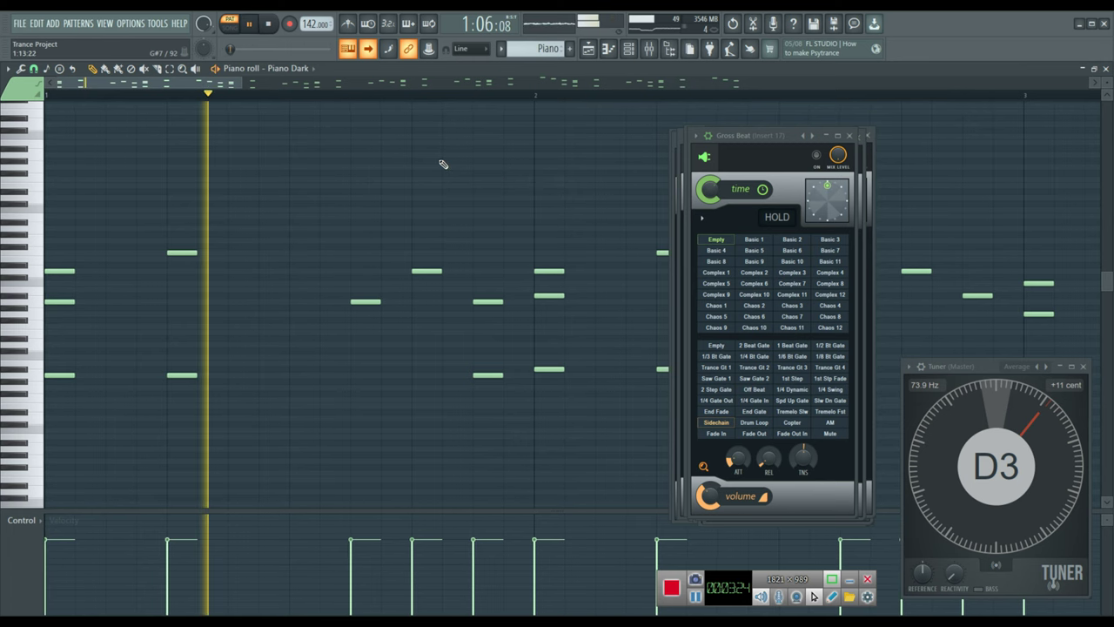
{"action": "left_click", "coordinate": [629, 49]}
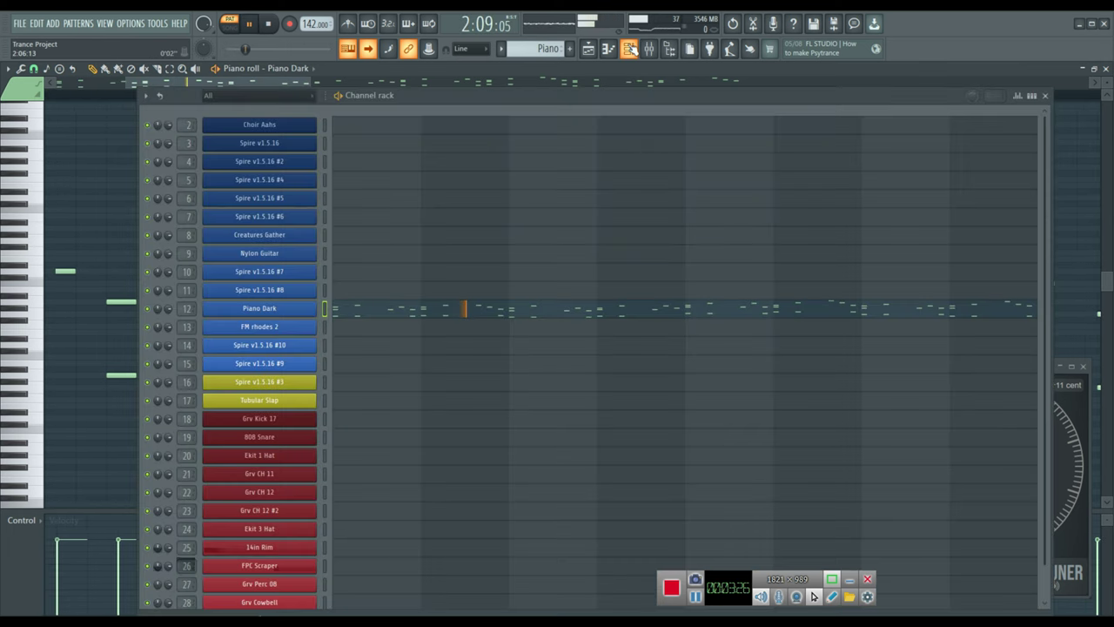
{"action": "left_click", "coordinate": [297, 309]}
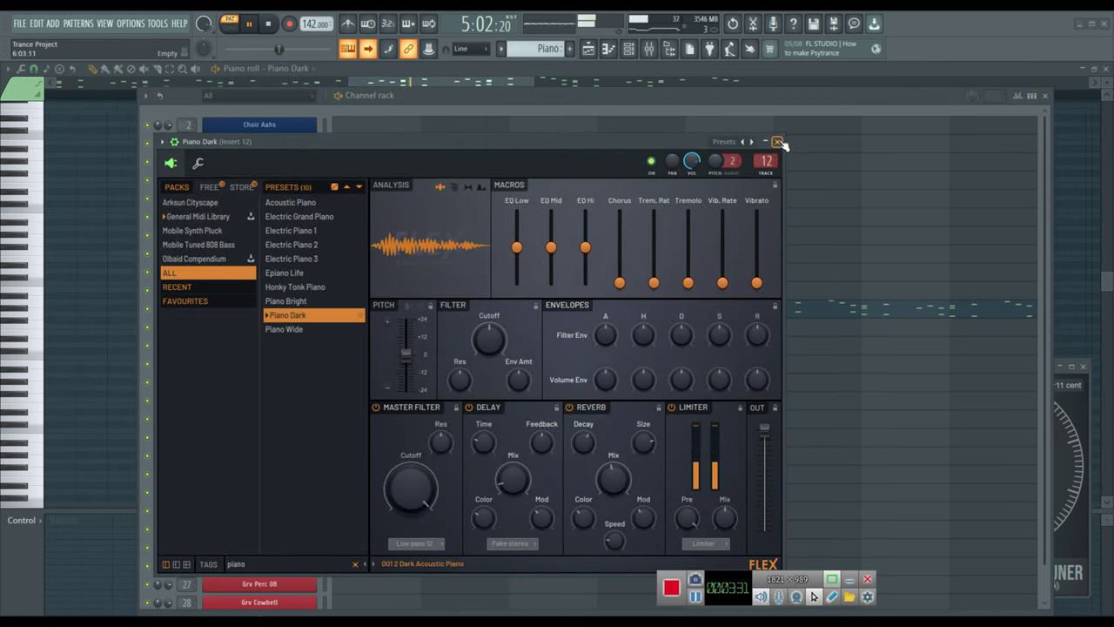
- Limit the Piano Dark channel's polyphony to 2 and enable portamento with a slide time of 0:01
{"action": "left_click", "coordinate": [198, 163]}
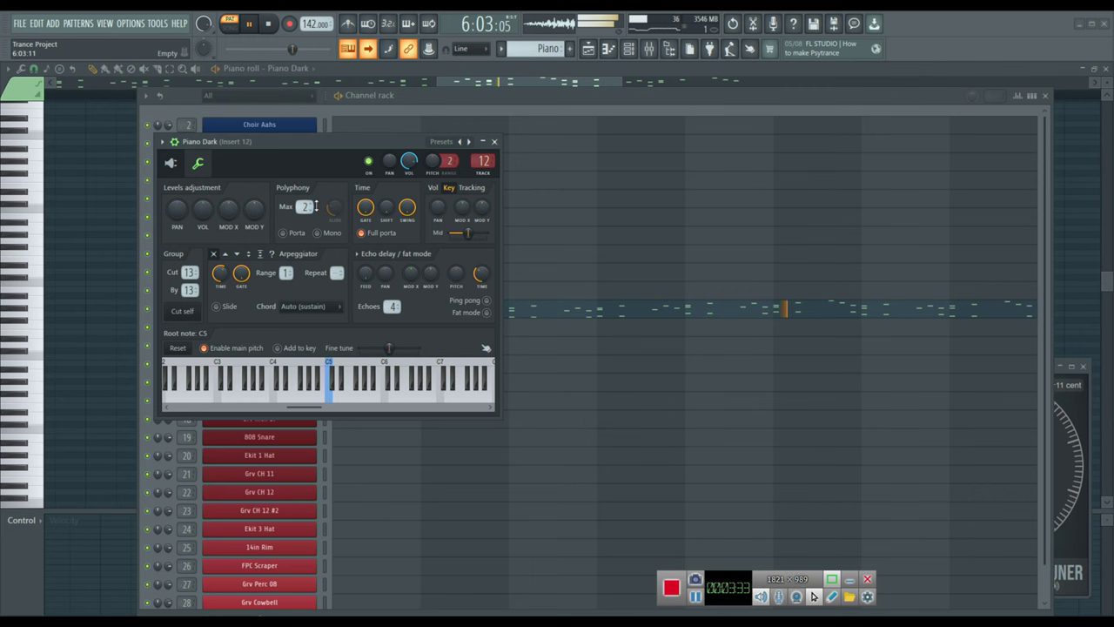
{"action": "left_click", "coordinate": [291, 232]}
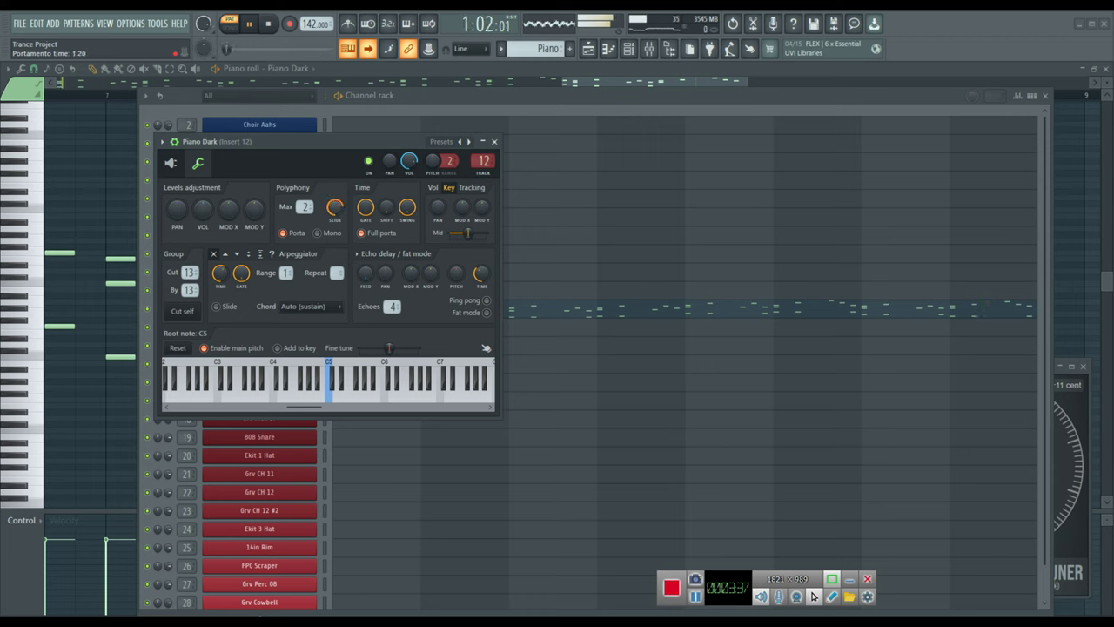
{"action": "left_click_drag", "start_coordinate": [333, 207], "coordinate": [333, 199]}
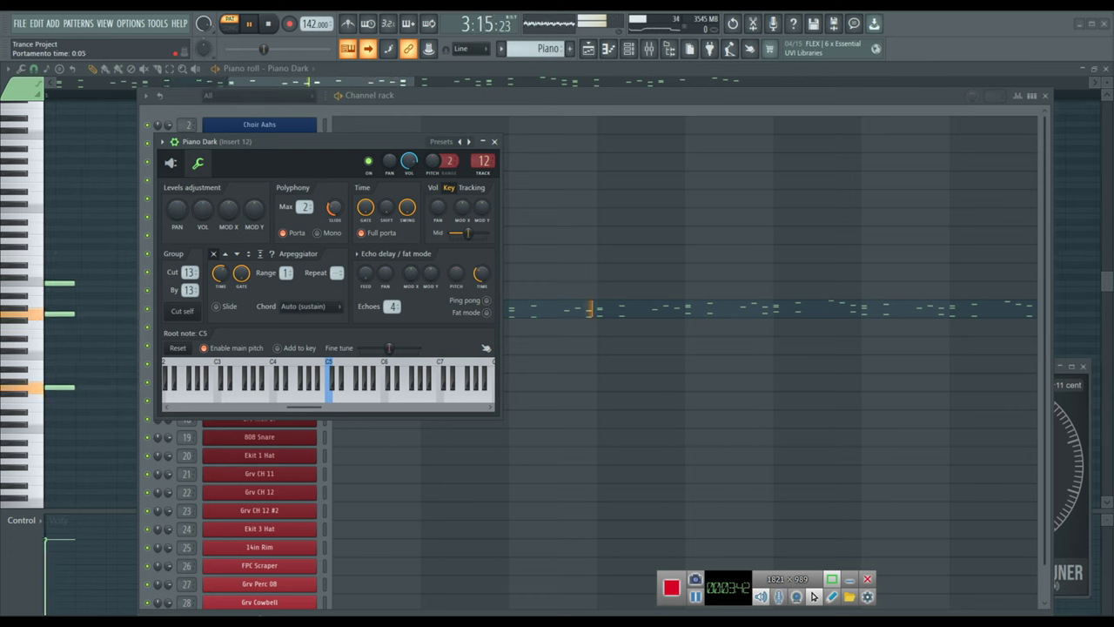
{"action": "left_click_drag", "start_coordinate": [334, 207], "coordinate": [331, 214]}
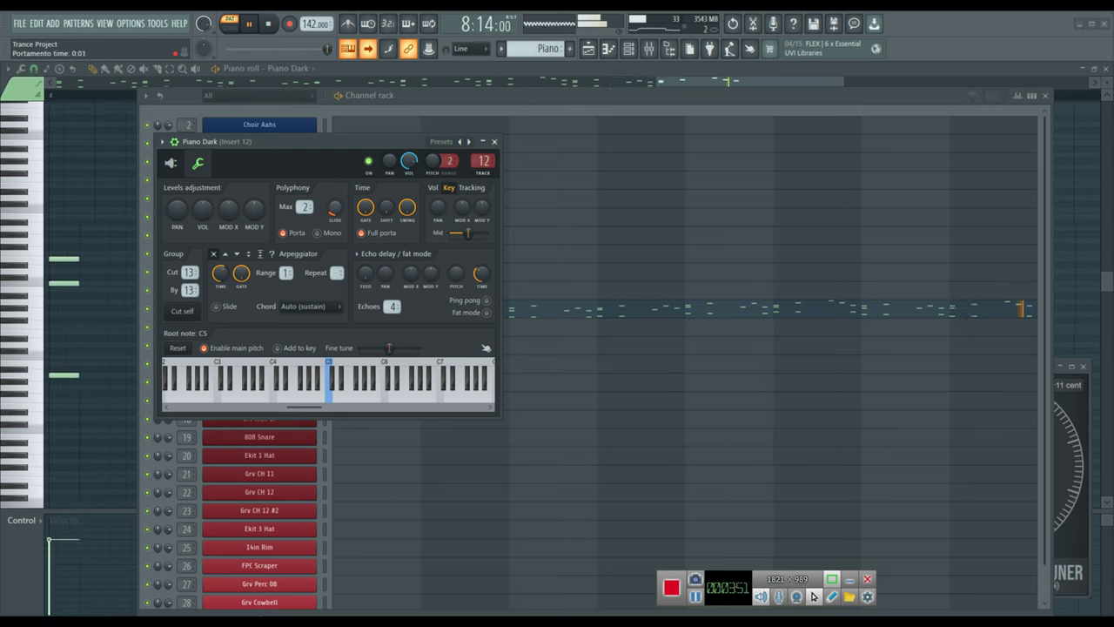
- Raise Piano Dark's maximum polyphony to 3, set its portamento time to 0:02 and close its settings
{"action": "scroll", "coordinate": [304, 207], "scroll_direction": "up", "scroll_amount": 1}
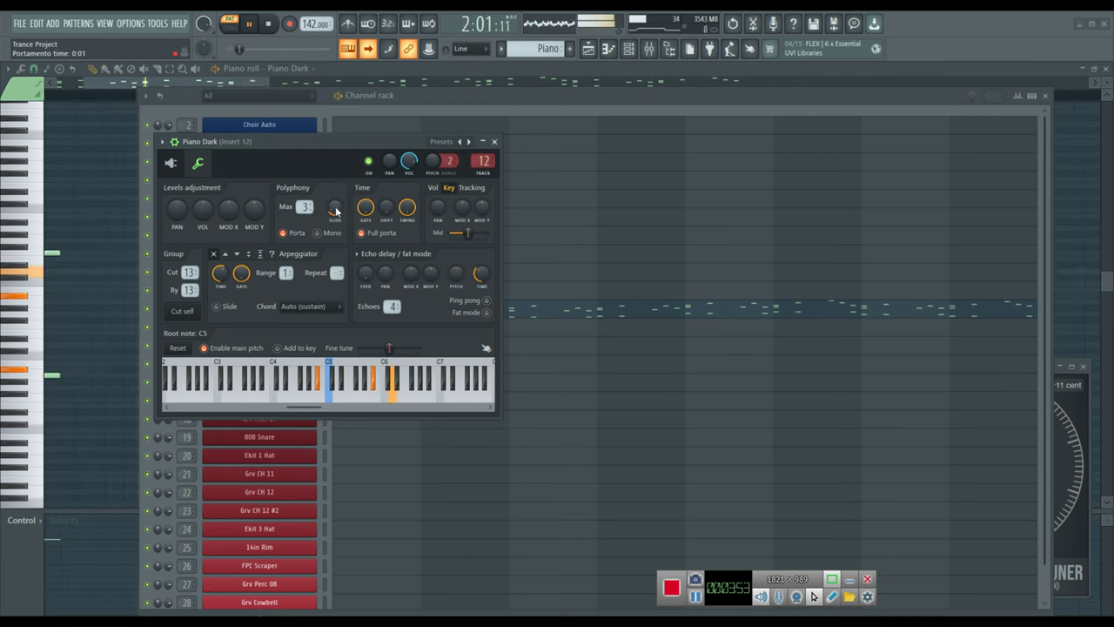
{"action": "left_click_drag", "start_coordinate": [336, 211], "coordinate": [336, 203]}
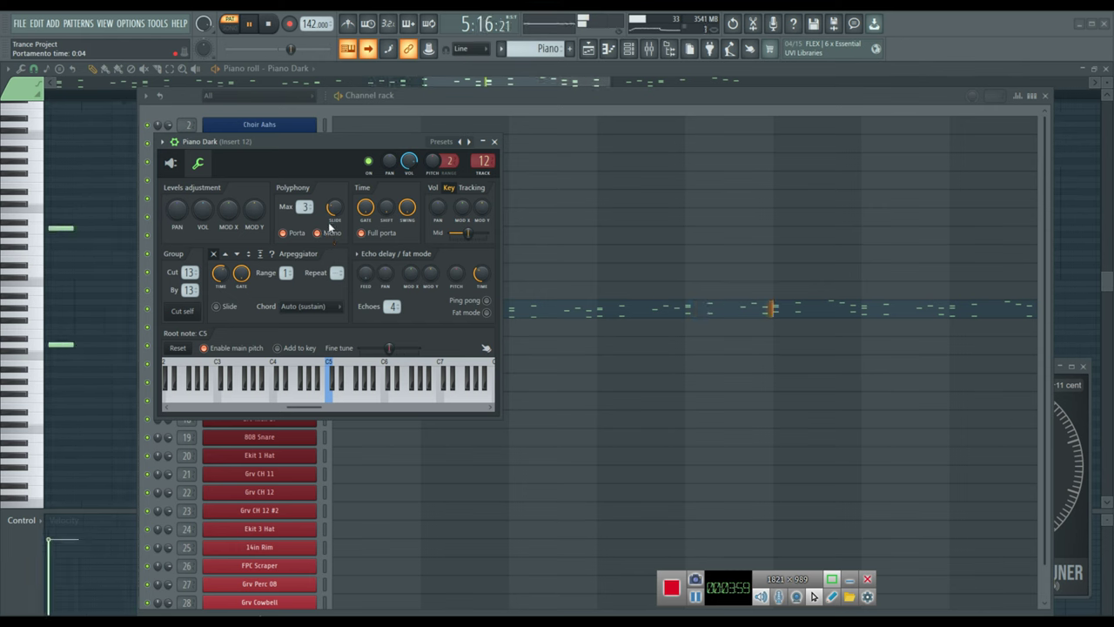
{"action": "left_click_drag", "start_coordinate": [336, 215], "coordinate": [332, 216]}
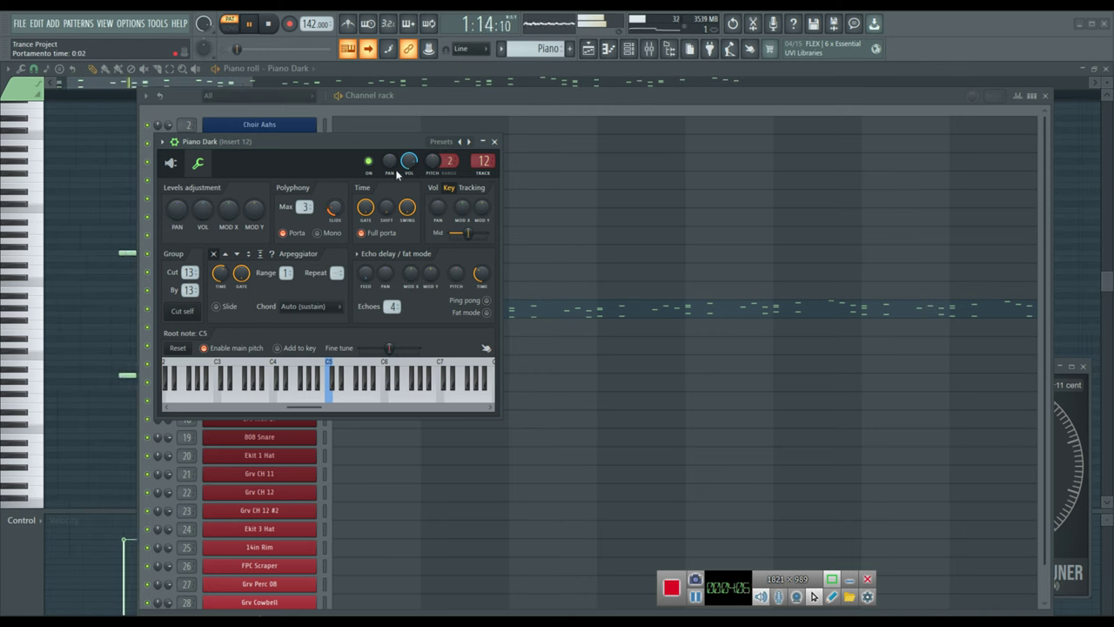
{"action": "left_click", "coordinate": [493, 141]}
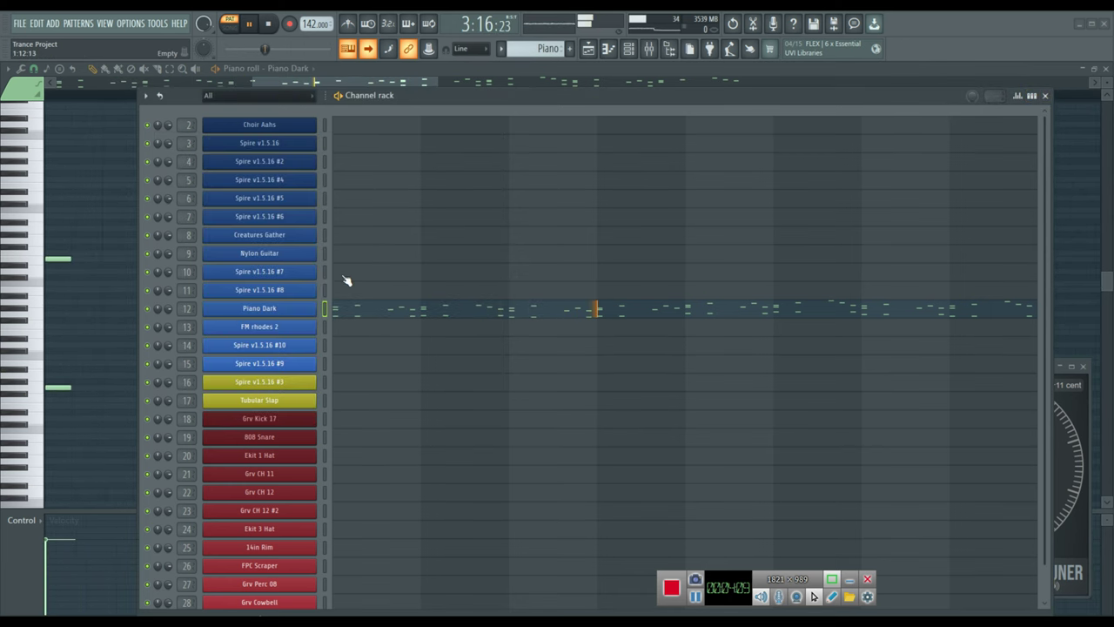
- Set Piano Dark's portamento time to 0:01, then close its settings and the channel rack
{"action": "left_click", "coordinate": [259, 305]}
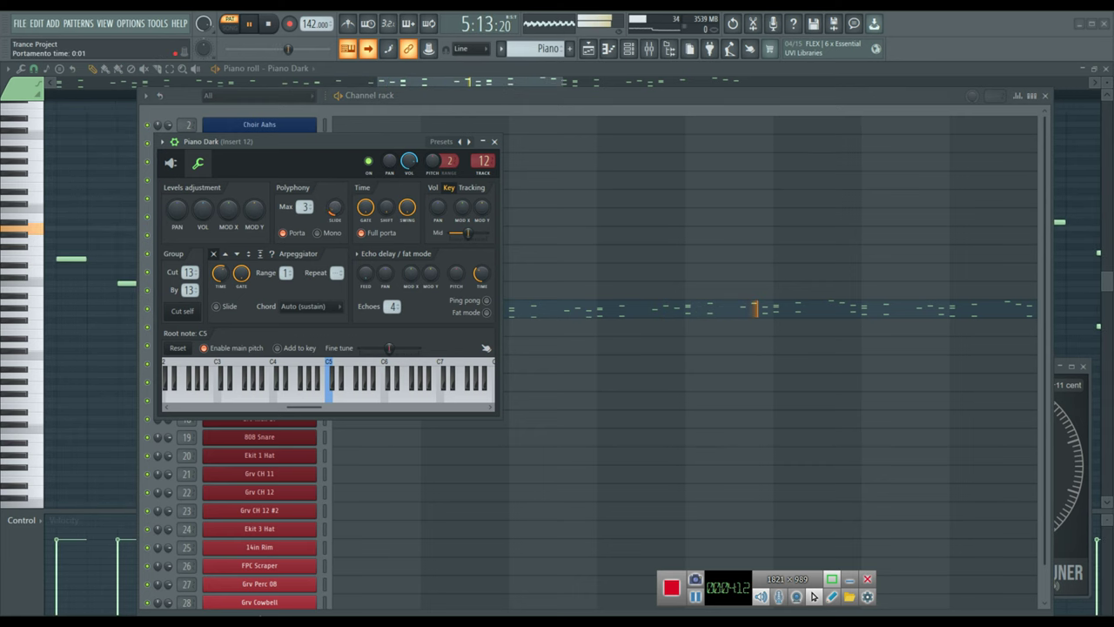
{"action": "left_click", "coordinate": [494, 142]}
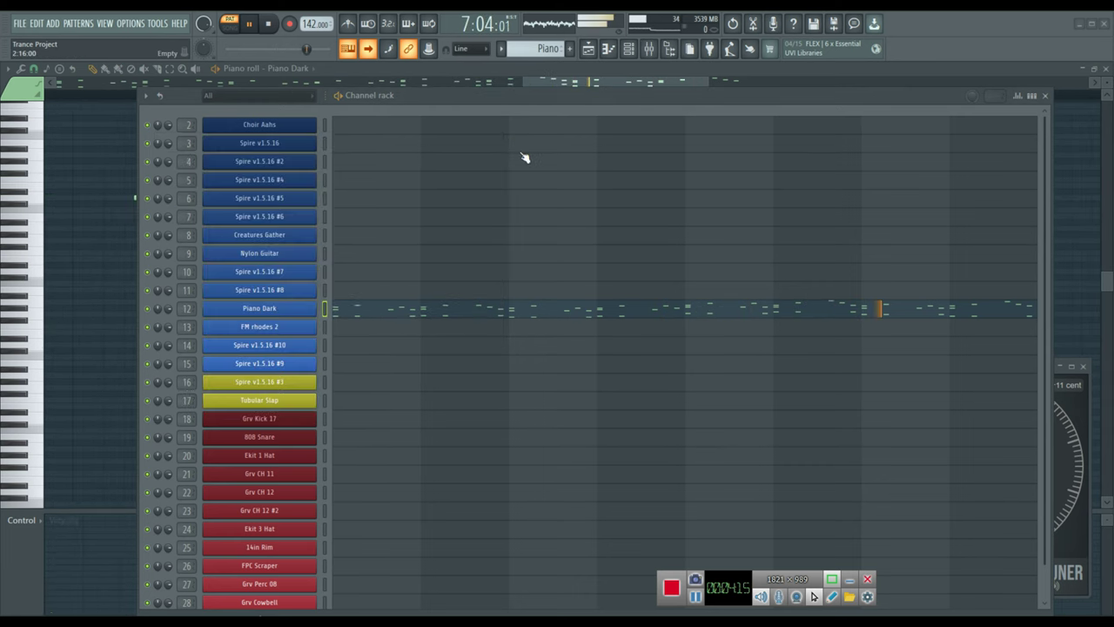
{"action": "left_click", "coordinate": [1045, 94]}
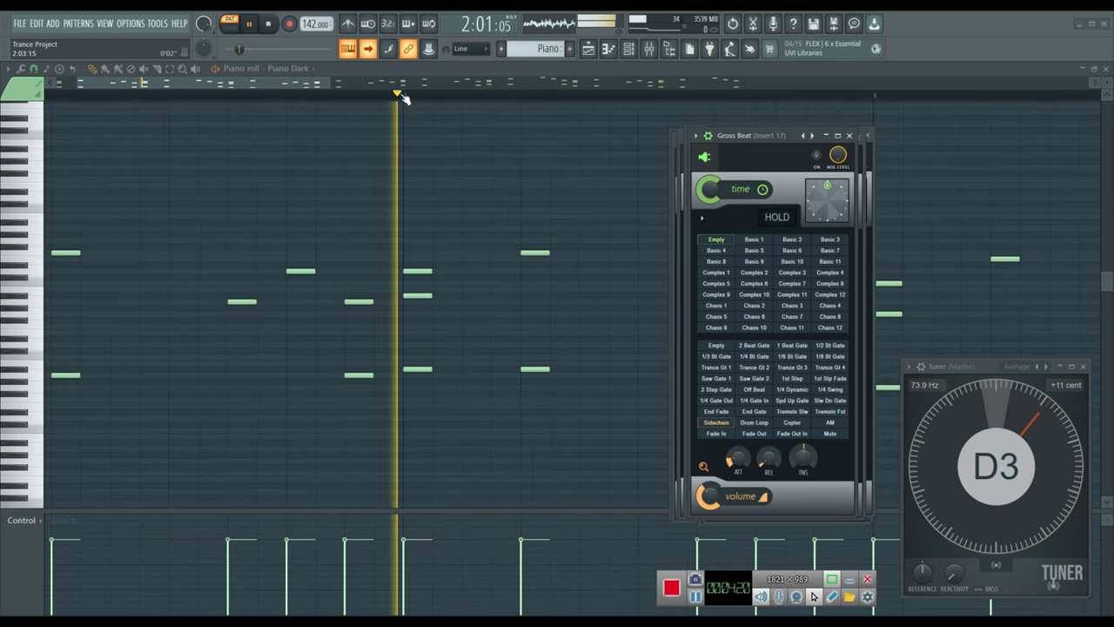
- Check the effects loaded on the piano's mixer track, Insert 12, and return to the piano roll
{"action": "scroll", "coordinate": [404, 99], "scroll_direction": "down", "scroll_amount": 8}
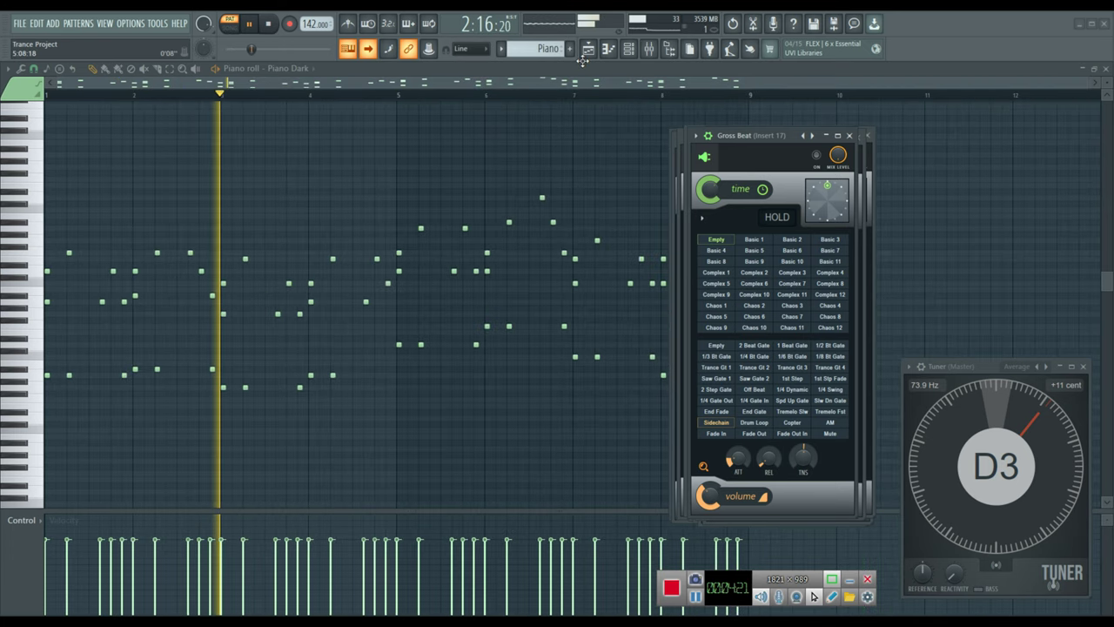
{"action": "key", "text": "F9"}
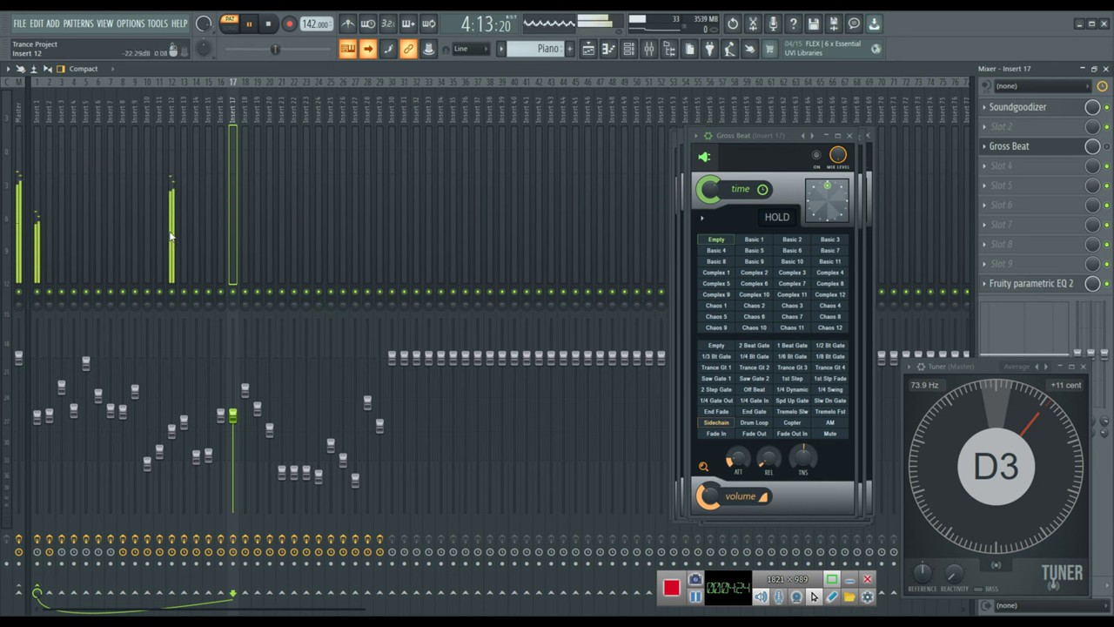
{"action": "left_click", "coordinate": [171, 230]}
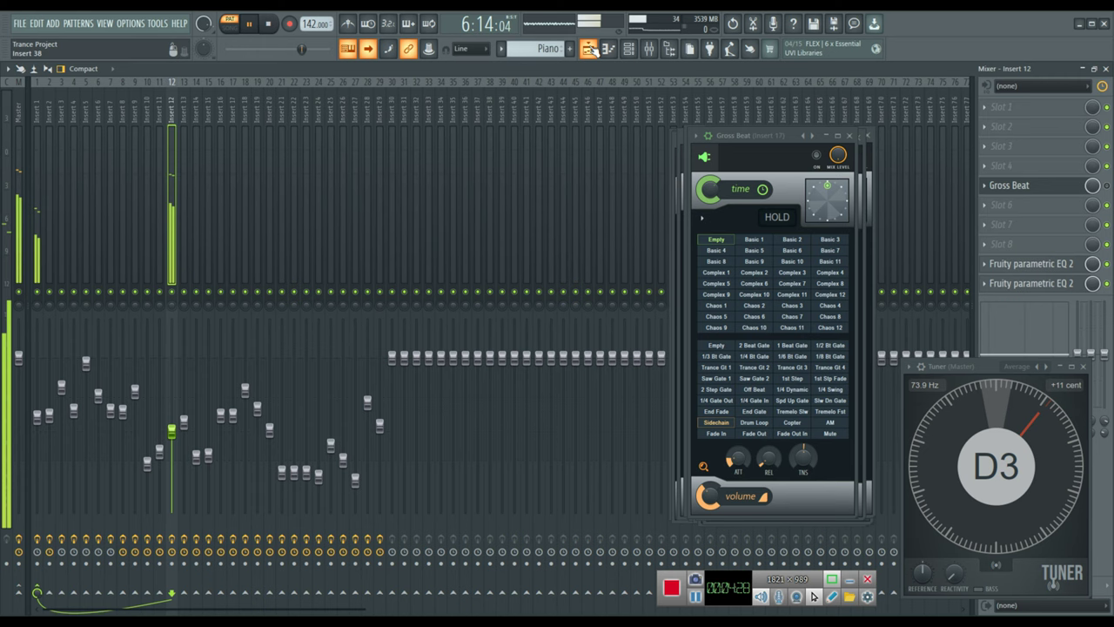
{"action": "left_click", "coordinate": [604, 49]}
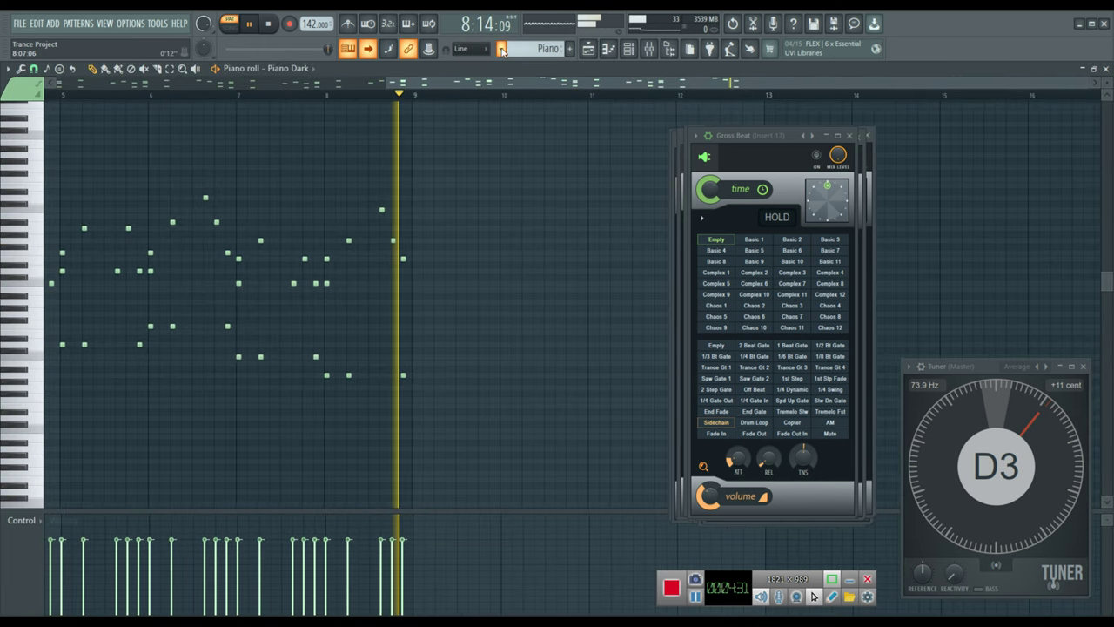
- Switch to the Piano Low pattern, play it and open the Sytrus instrument of its FM rhodes 2 channel
{"action": "left_click", "coordinate": [501, 49]}
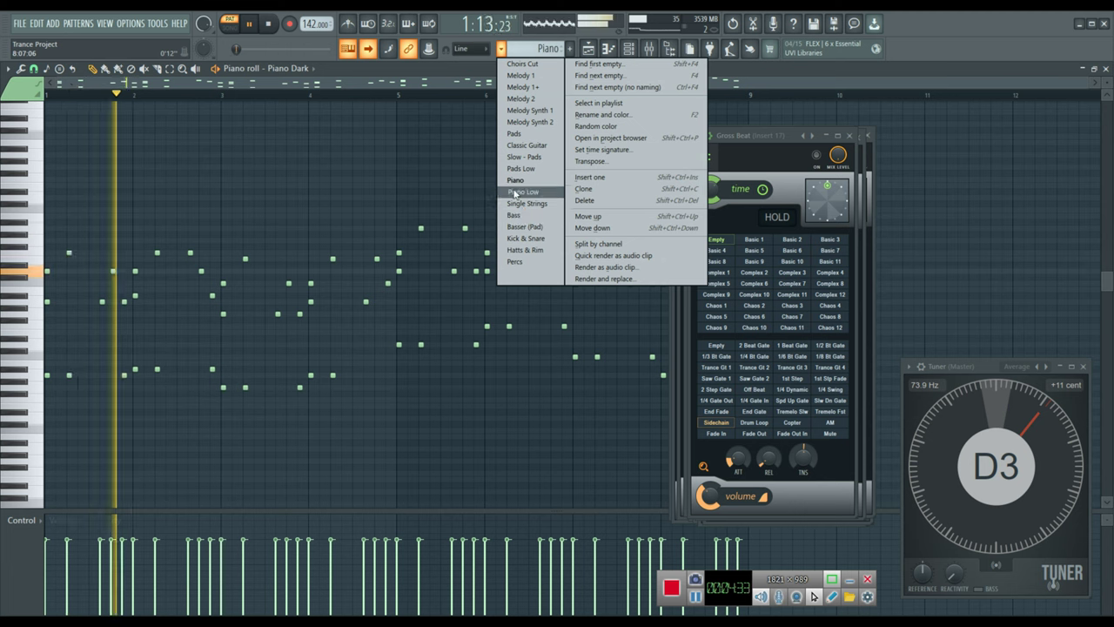
{"action": "left_click", "coordinate": [522, 191]}
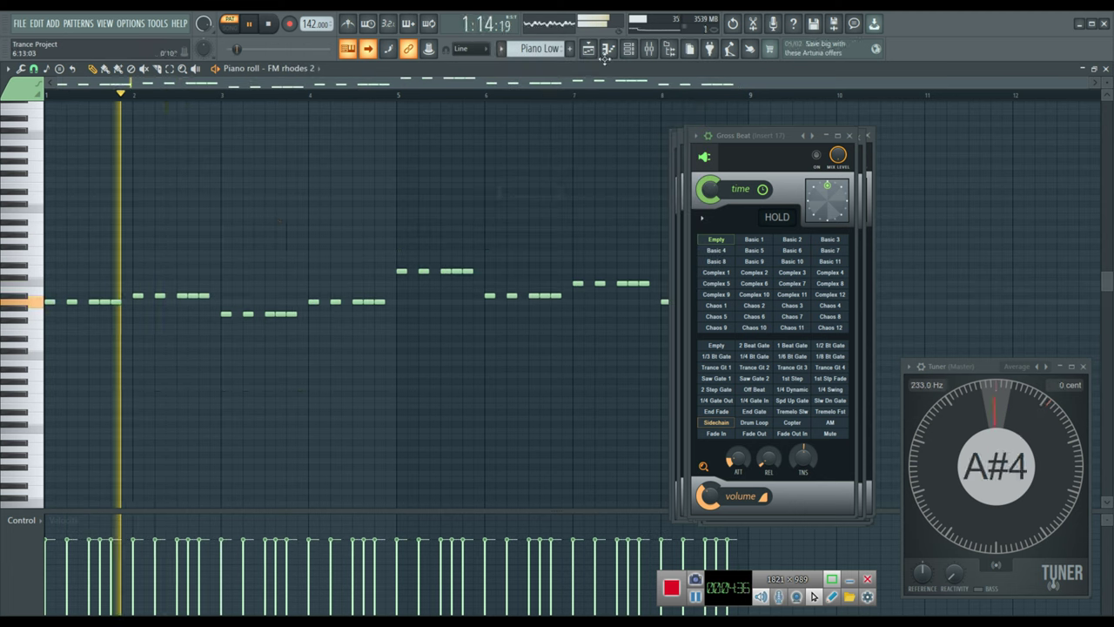
{"action": "left_click", "coordinate": [629, 48]}
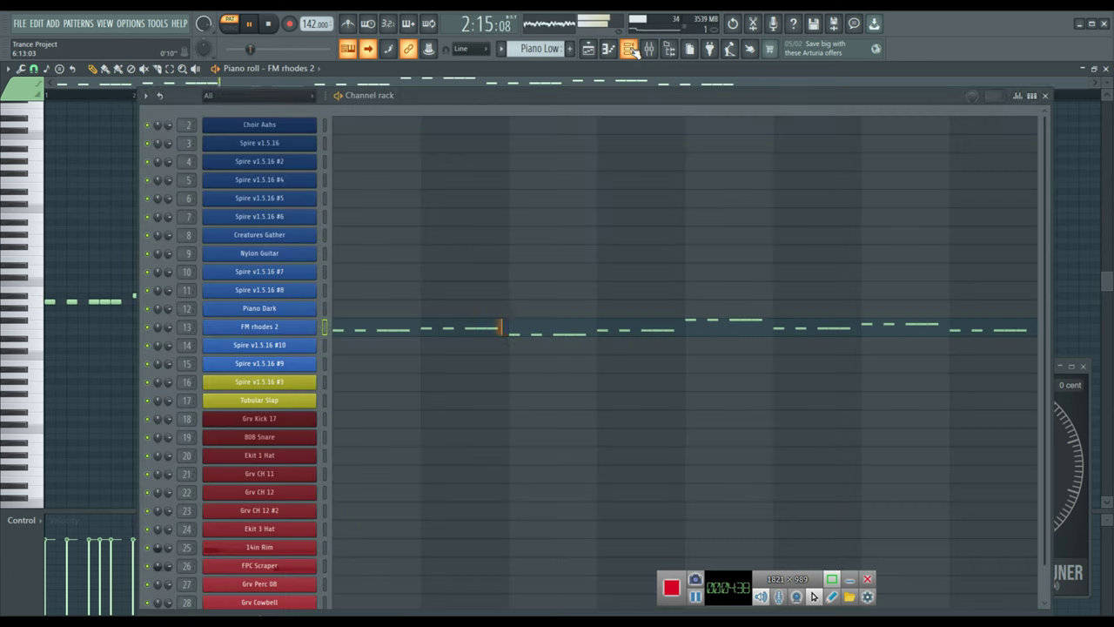
{"action": "left_click", "coordinate": [259, 325]}
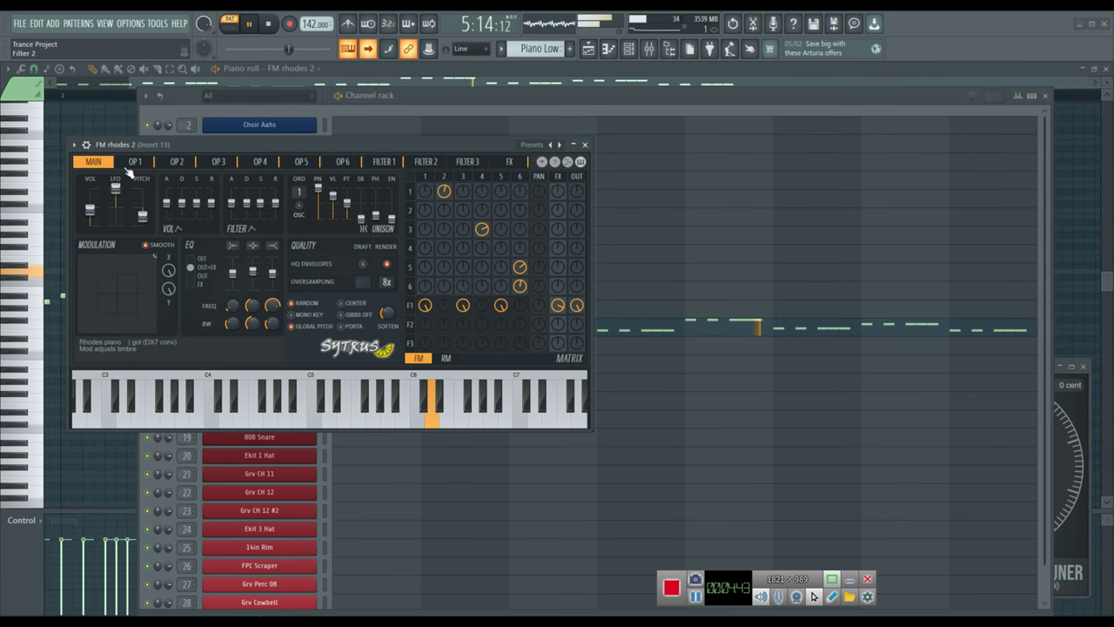
- Set the FM rhodes 2 channel's maximum polyphony to 2 and enable portamento with a slide time of 0:09
{"action": "left_click", "coordinate": [87, 145]}
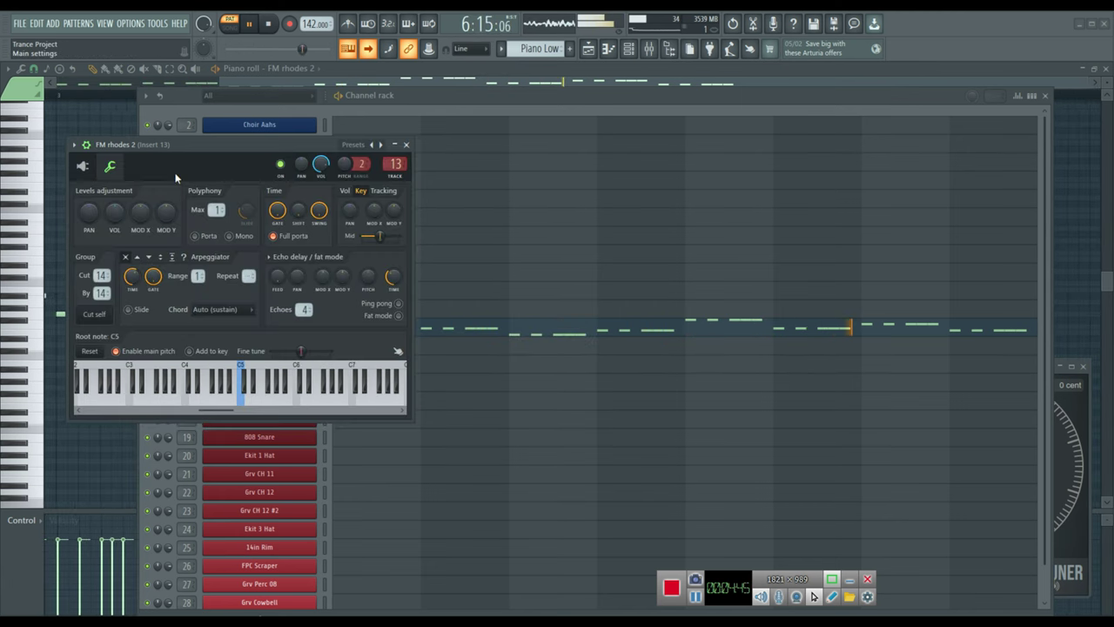
{"action": "left_click", "coordinate": [195, 236]}
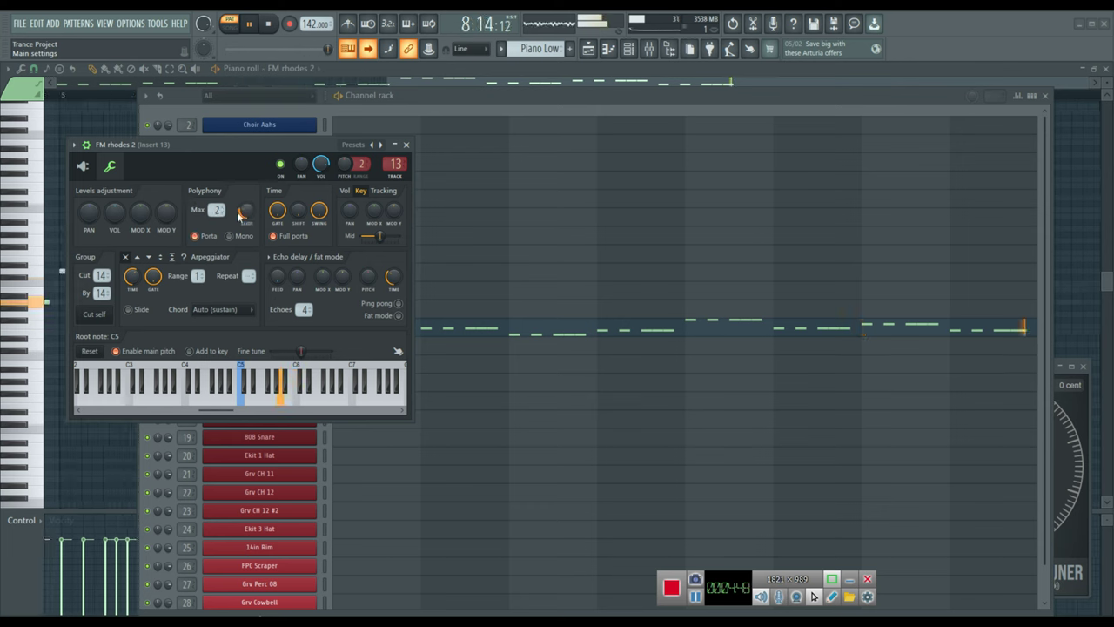
{"action": "left_click_drag", "start_coordinate": [246, 210], "coordinate": [246, 198]}
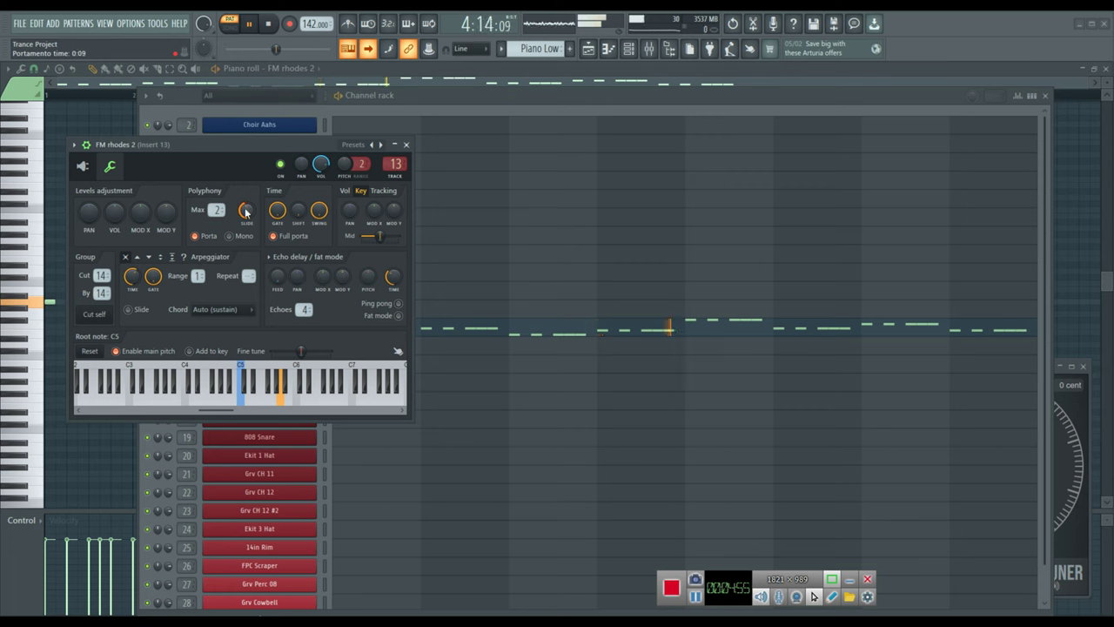
- Lower the FM rhodes 2 channel's portamento time to 0:03, then close its window and the channel rack
{"action": "left_click_drag", "start_coordinate": [246, 209], "coordinate": [246, 209]}
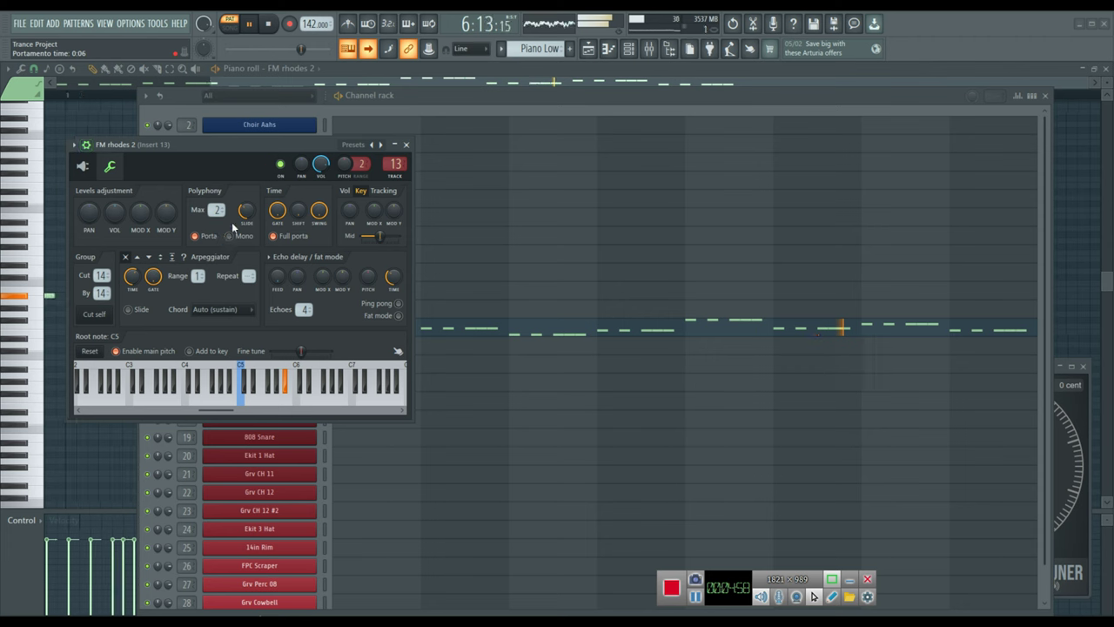
{"action": "left_click_drag", "start_coordinate": [246, 210], "coordinate": [247, 212]}
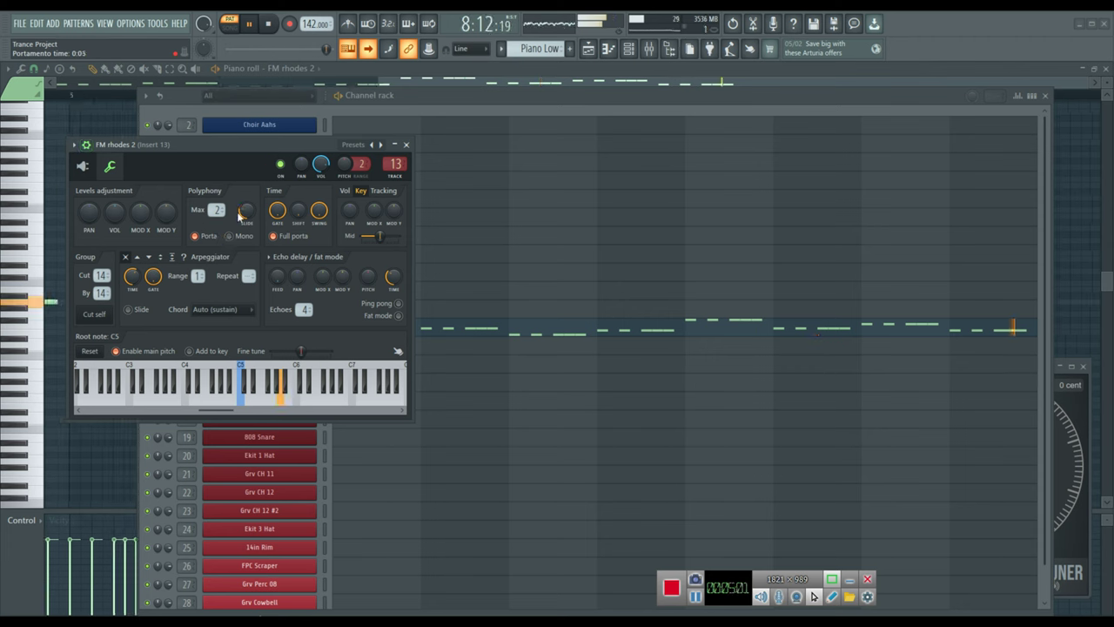
{"action": "left_click", "coordinate": [94, 148]}
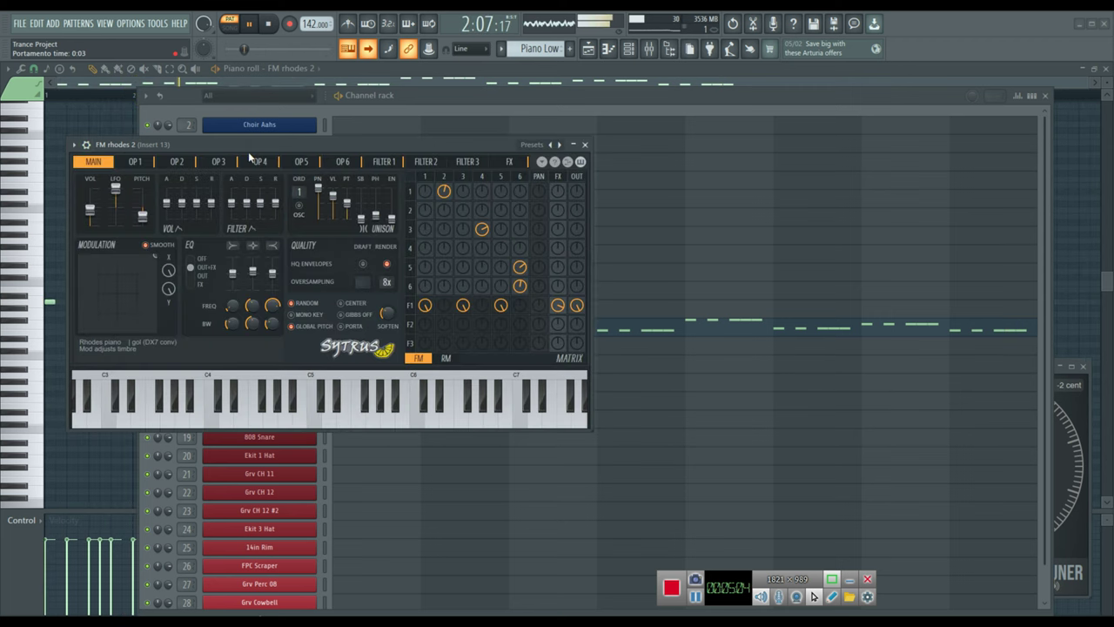
{"action": "left_click", "coordinate": [588, 144]}
{"action": "left_click", "coordinate": [629, 49]}
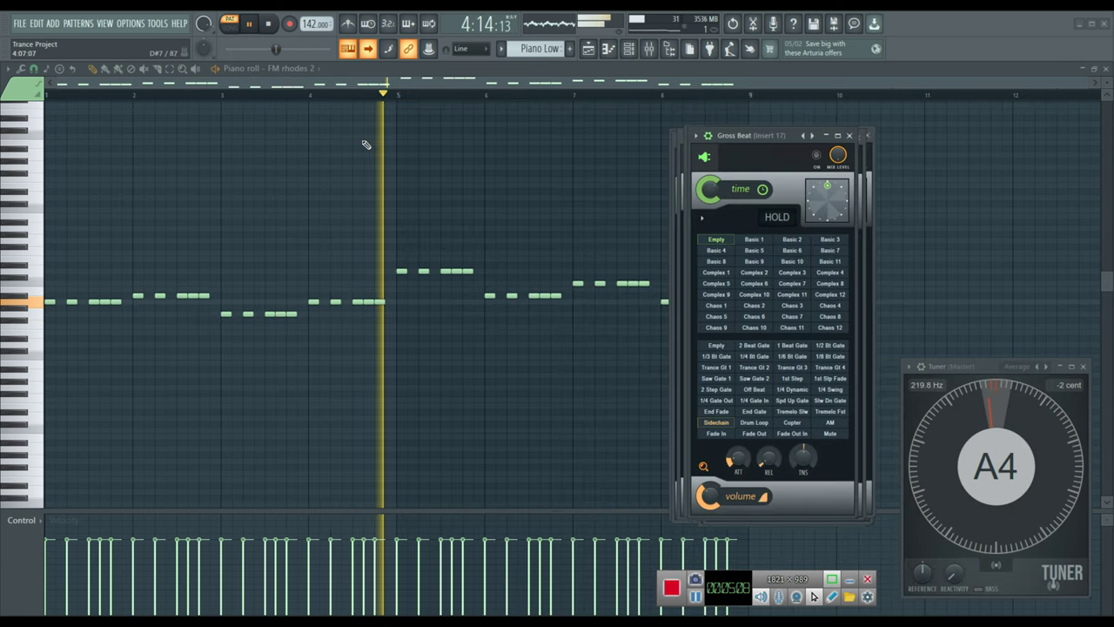
- Stop playback, switch to the Single Strings pattern, and play it while viewing its notes in the piano roll
{"action": "key", "text": "space"}
{"action": "left_click", "coordinate": [500, 48]}
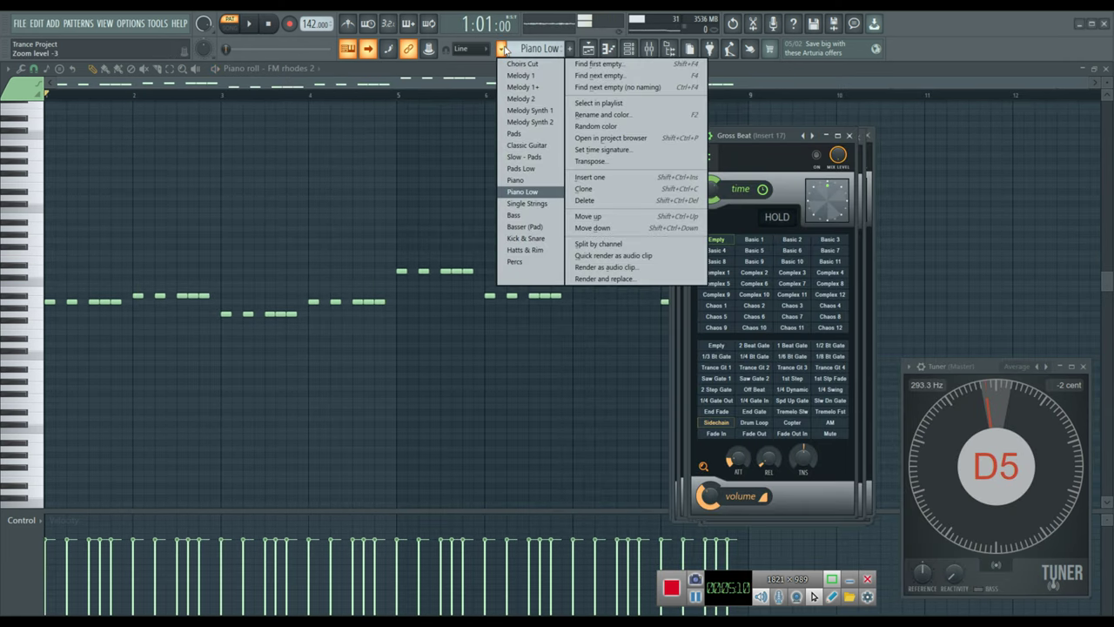
{"action": "left_click", "coordinate": [526, 203]}
{"action": "key", "text": "space"}
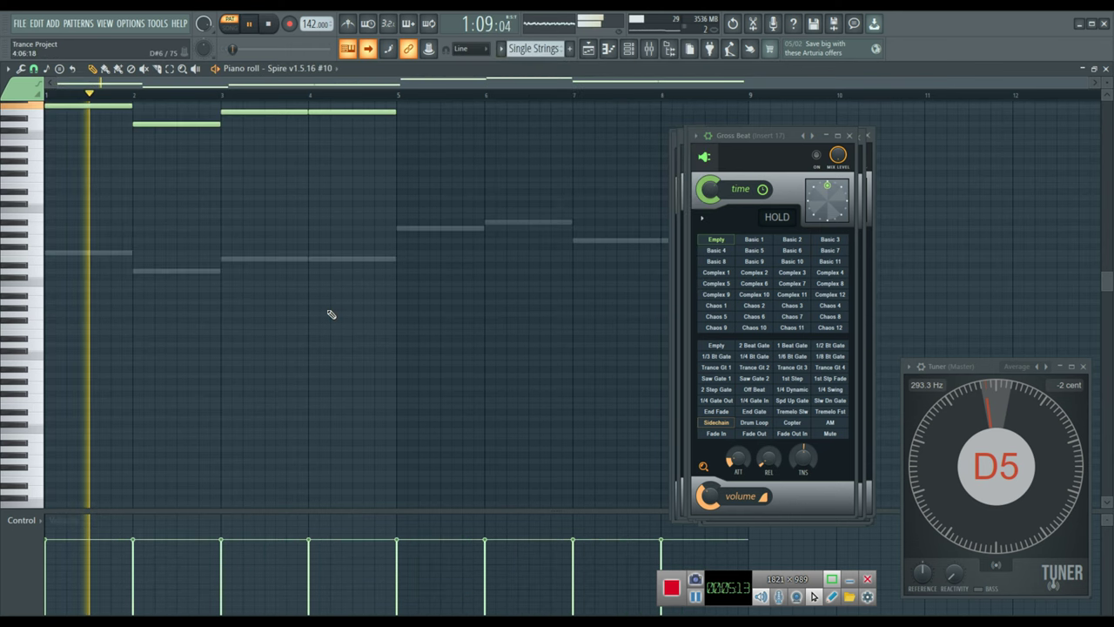
{"action": "scroll", "coordinate": [311, 320], "scroll_direction": "up", "scroll_amount": 4}
{"action": "scroll", "coordinate": [291, 326], "scroll_direction": "up", "scroll_amount": 3}
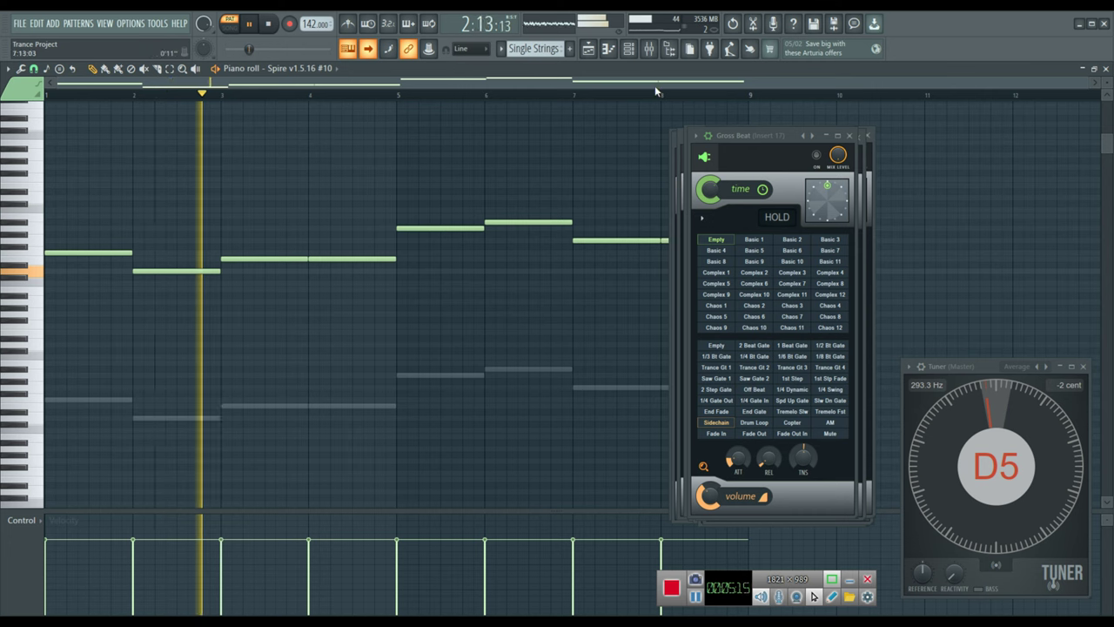
- Show the Spire v1.5.16 #10 and Spire v1.5.16 #9 instruments used by the Single Strings pattern
{"action": "left_click", "coordinate": [630, 49]}
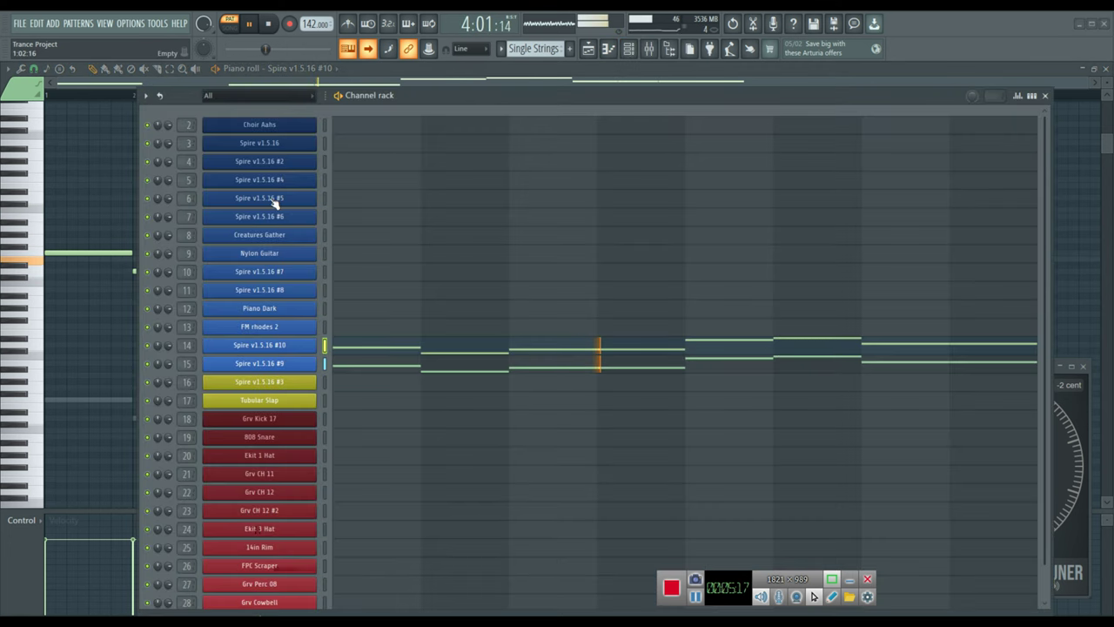
{"action": "left_click", "coordinate": [250, 346]}
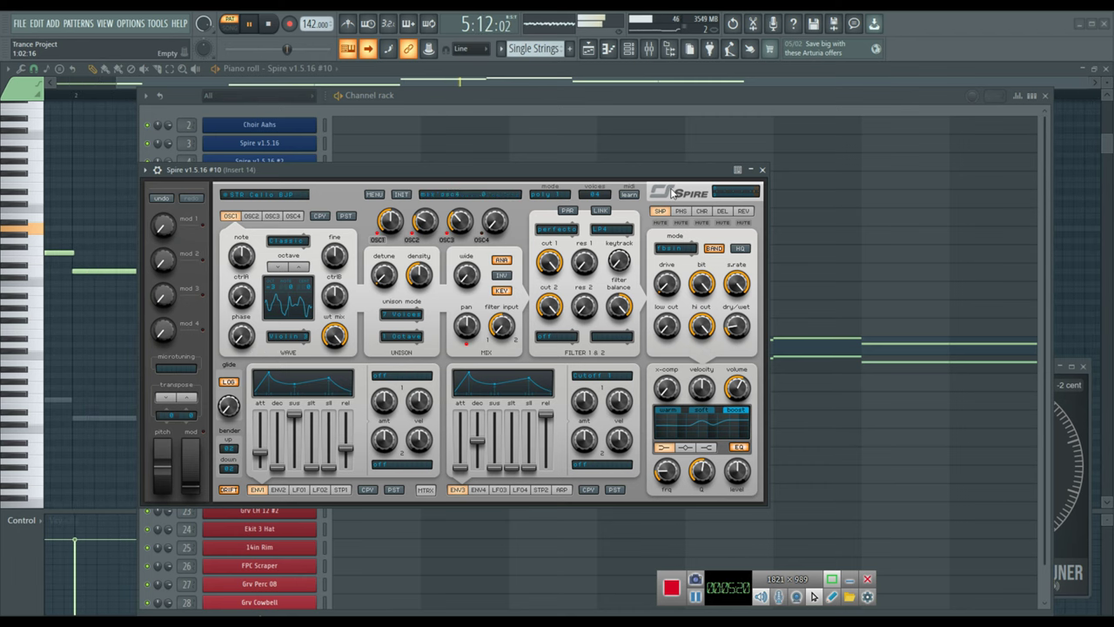
{"action": "left_click_drag", "start_coordinate": [294, 172], "coordinate": [601, 174]}
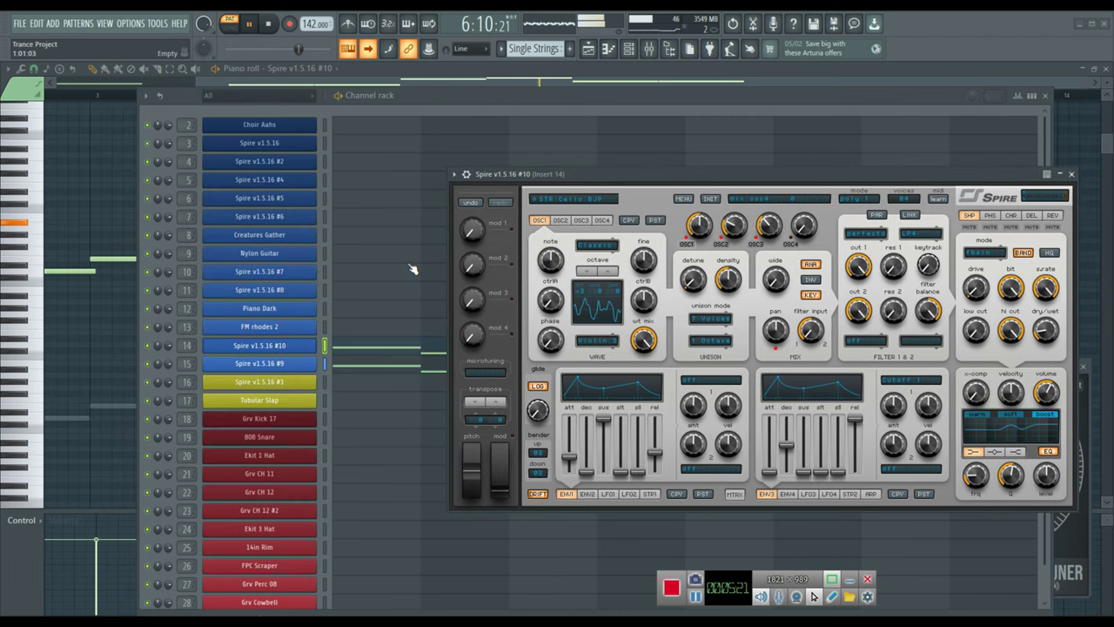
{"action": "left_click", "coordinate": [246, 364]}
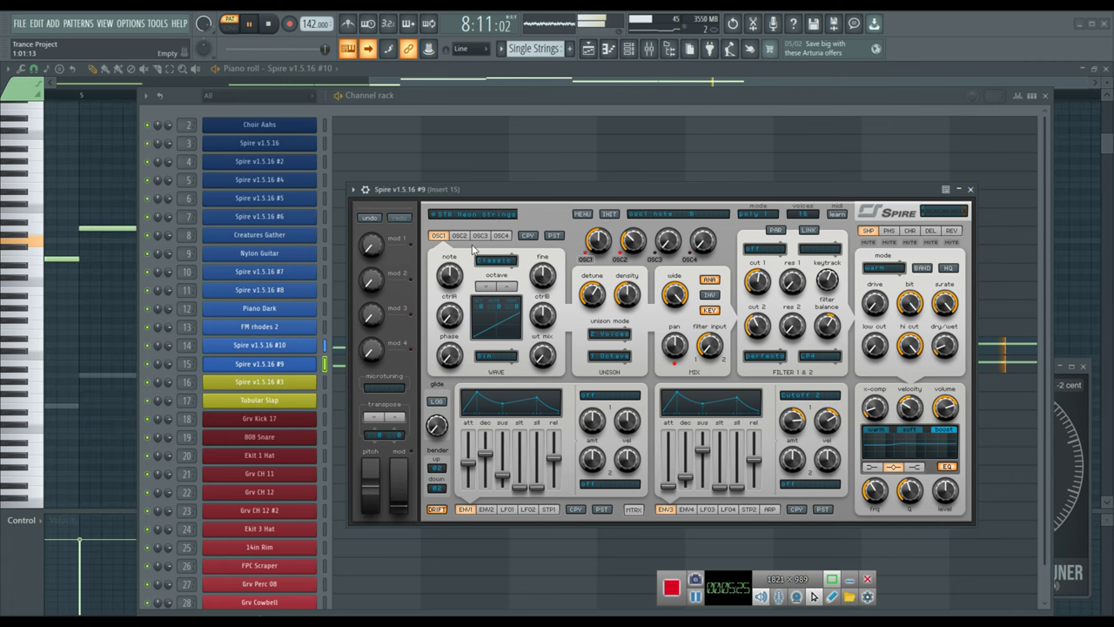
- Browse Spire v1.5.16 #9's presets by tag to the Strings category, then close the instrument and the channel rack
{"action": "left_click", "coordinate": [471, 216]}
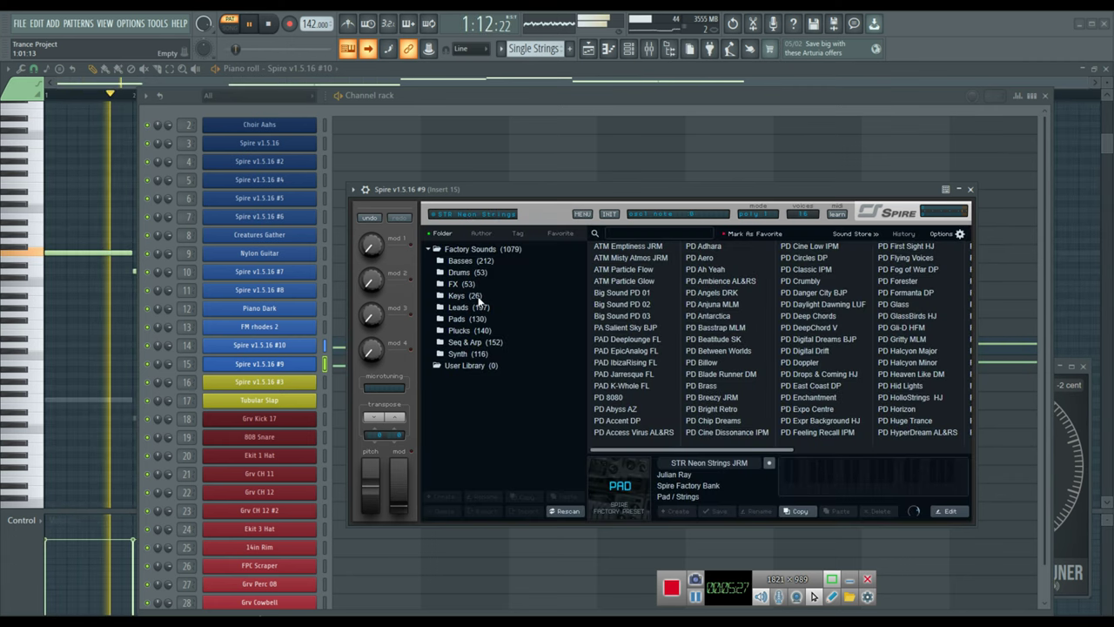
{"action": "left_click", "coordinate": [517, 234]}
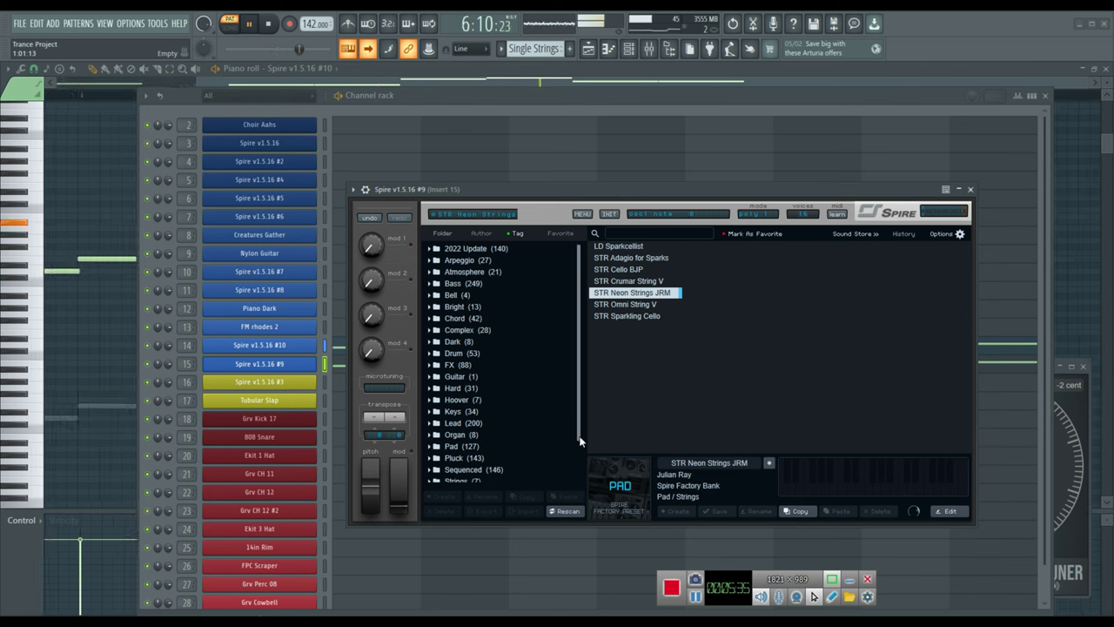
{"action": "scroll", "coordinate": [581, 470], "scroll_direction": "down", "scroll_amount": 2}
{"action": "scroll", "coordinate": [581, 474], "scroll_direction": "down", "scroll_amount": 1}
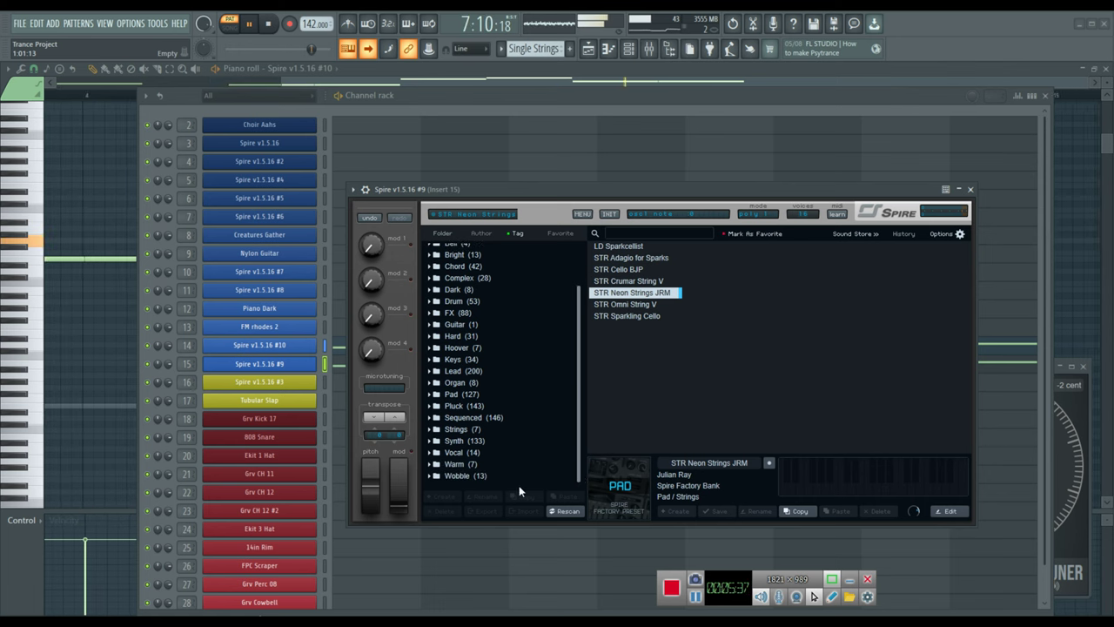
{"action": "left_click", "coordinate": [465, 430]}
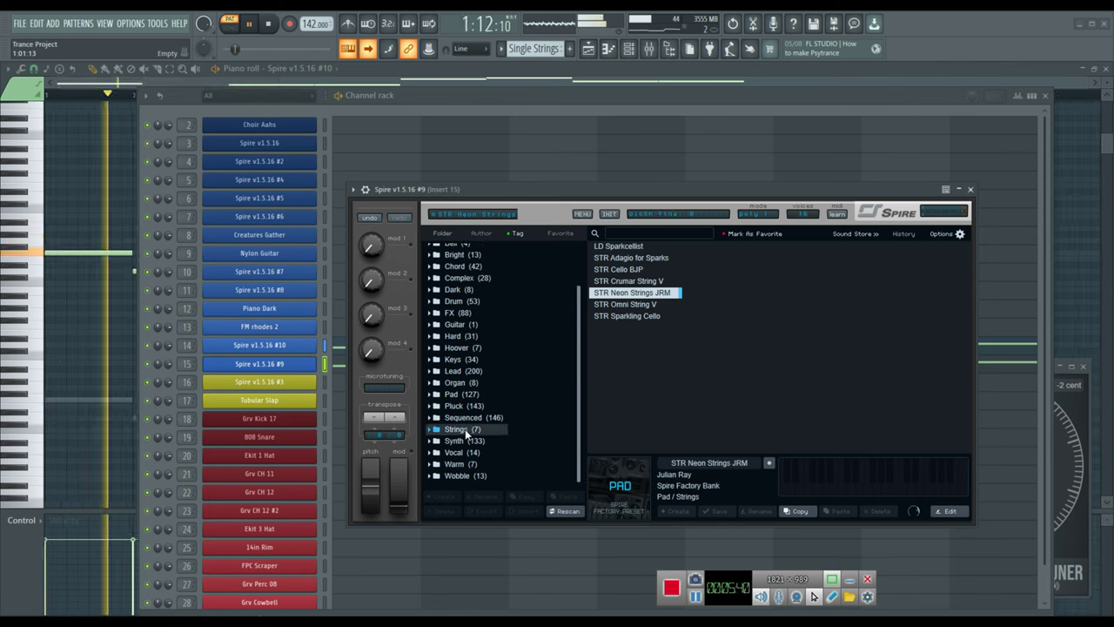
{"action": "left_click", "coordinate": [971, 190]}
{"action": "left_click", "coordinate": [1044, 95]}
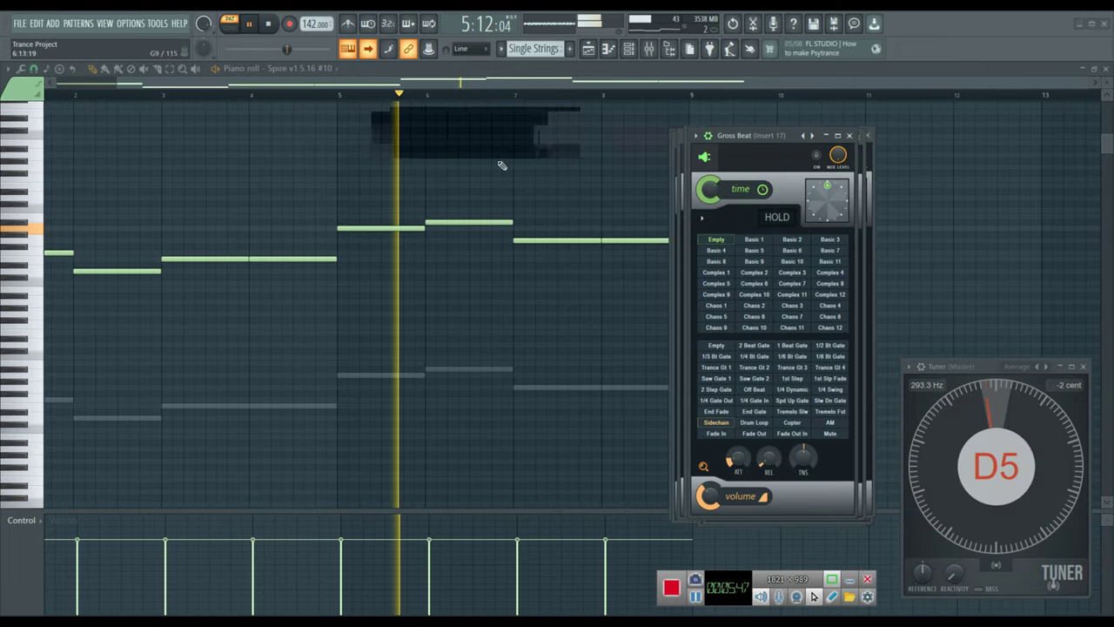
- Switch to the Bass pattern and open the instrument of its Spire v1.5.16 #3 channel
{"action": "left_click", "coordinate": [505, 48]}
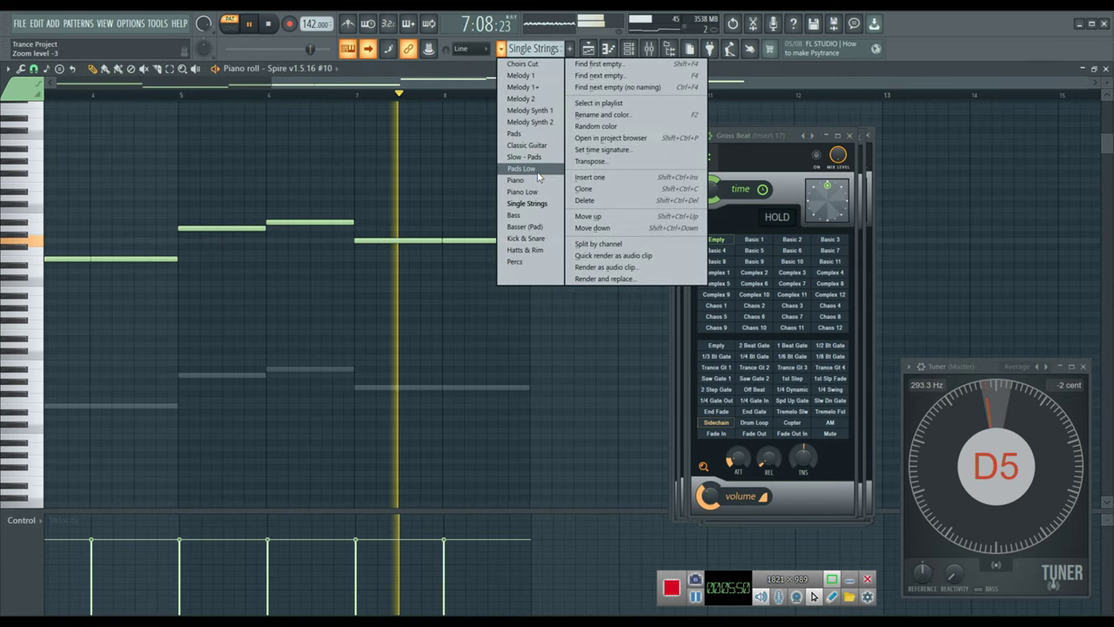
{"action": "left_click", "coordinate": [556, 215]}
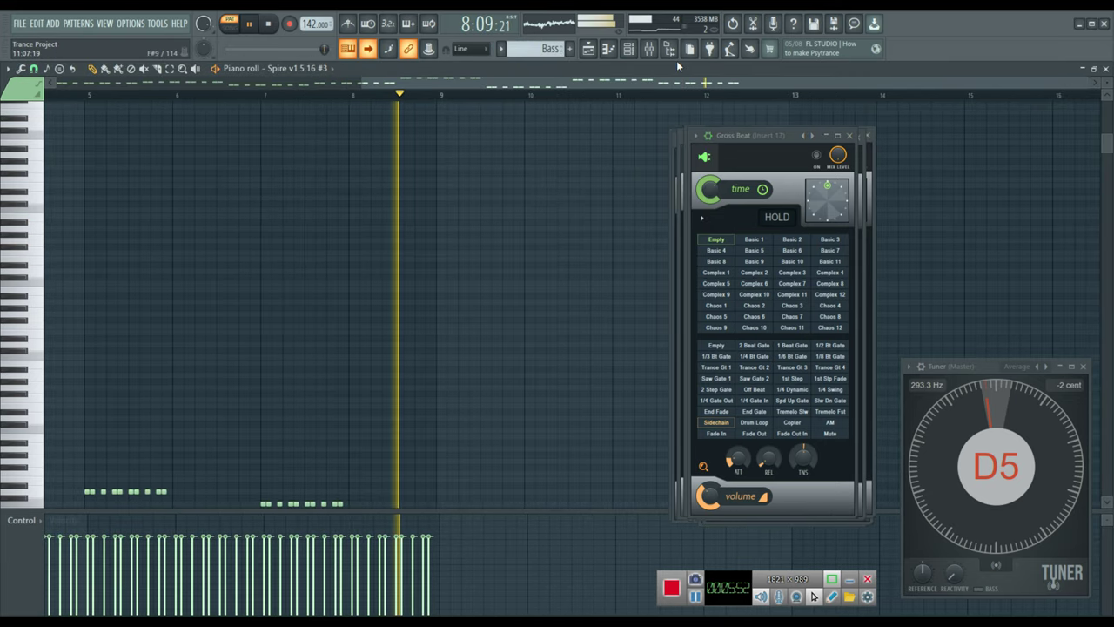
{"action": "key", "text": "F6"}
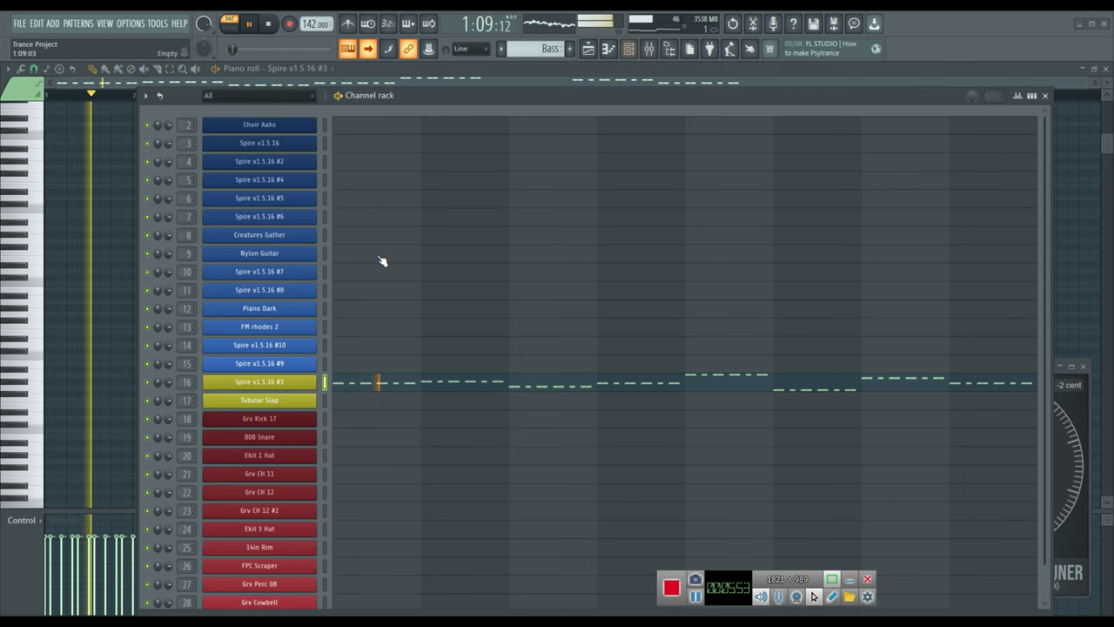
{"action": "left_click", "coordinate": [241, 384]}
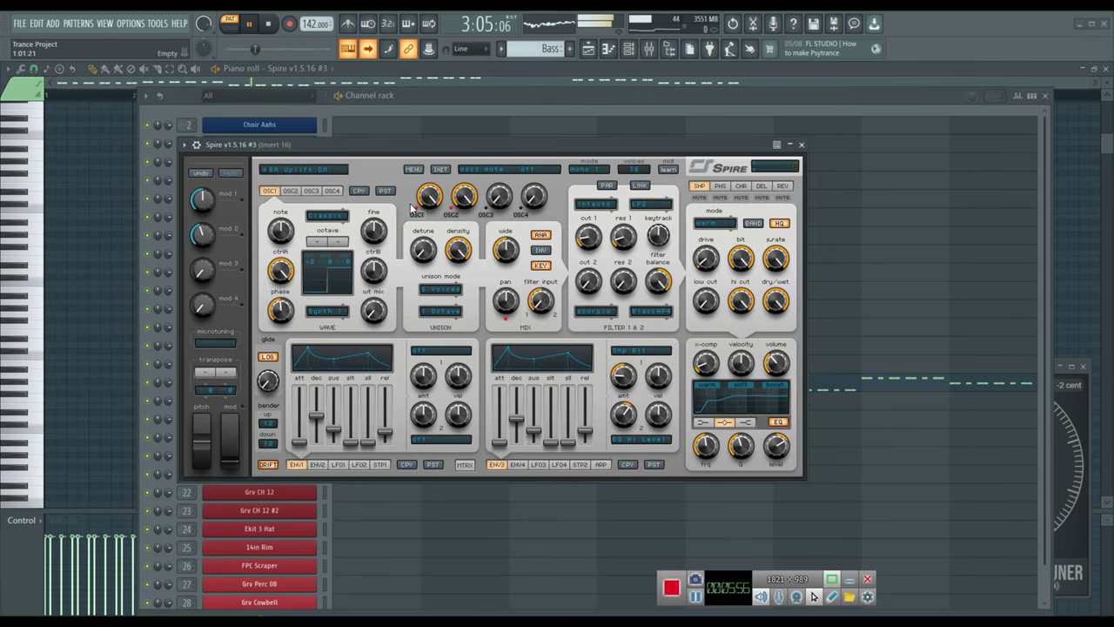
- Look through the bass presets around BA Uplift DM in Spire's browser, then close the instrument and the channel rack
{"action": "left_click", "coordinate": [305, 168]}
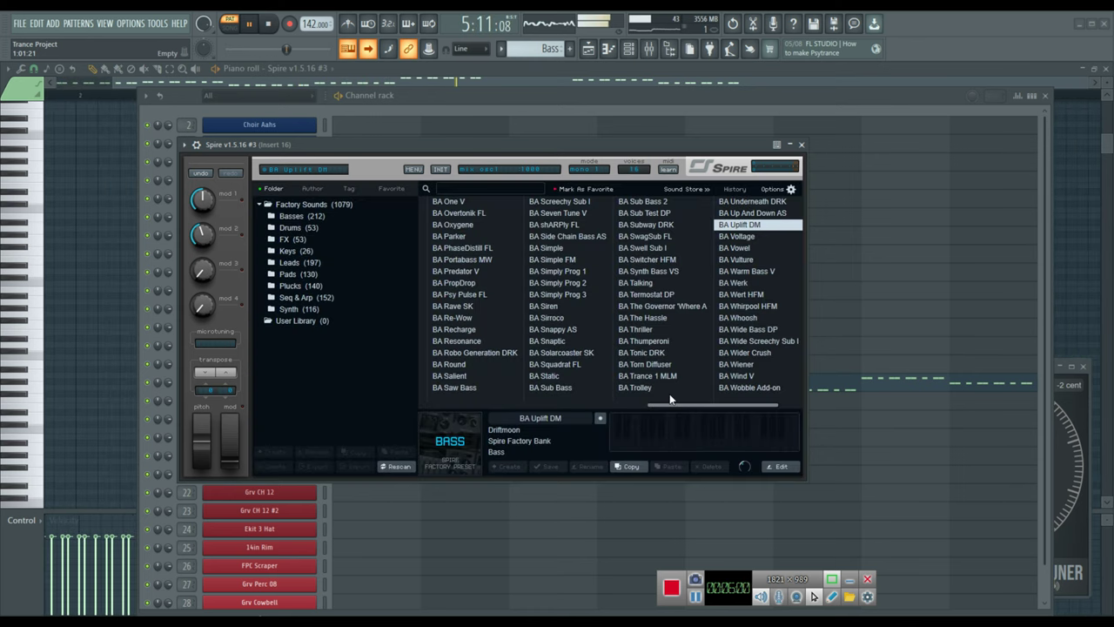
{"action": "left_click_drag", "start_coordinate": [663, 406], "coordinate": [689, 406]}
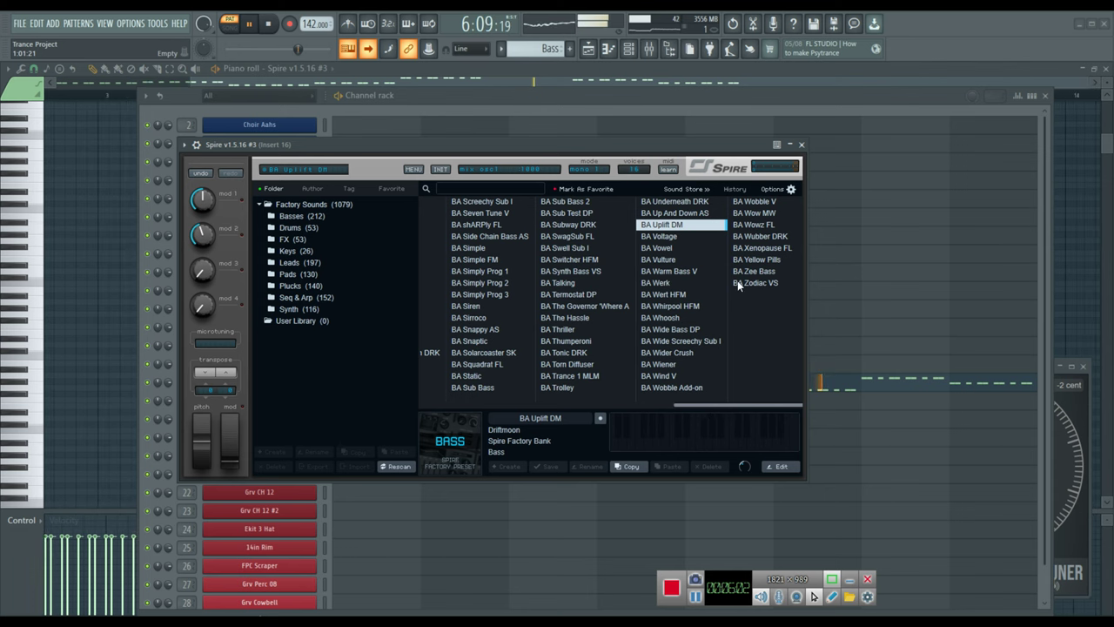
{"action": "left_click", "coordinate": [803, 144]}
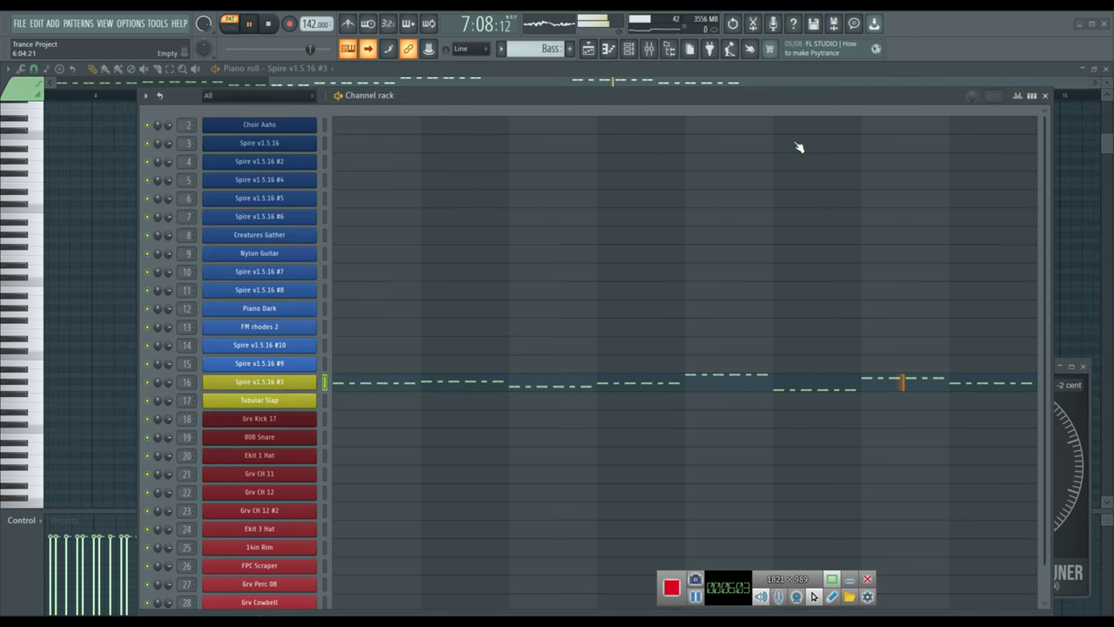
{"action": "key", "text": "F6"}
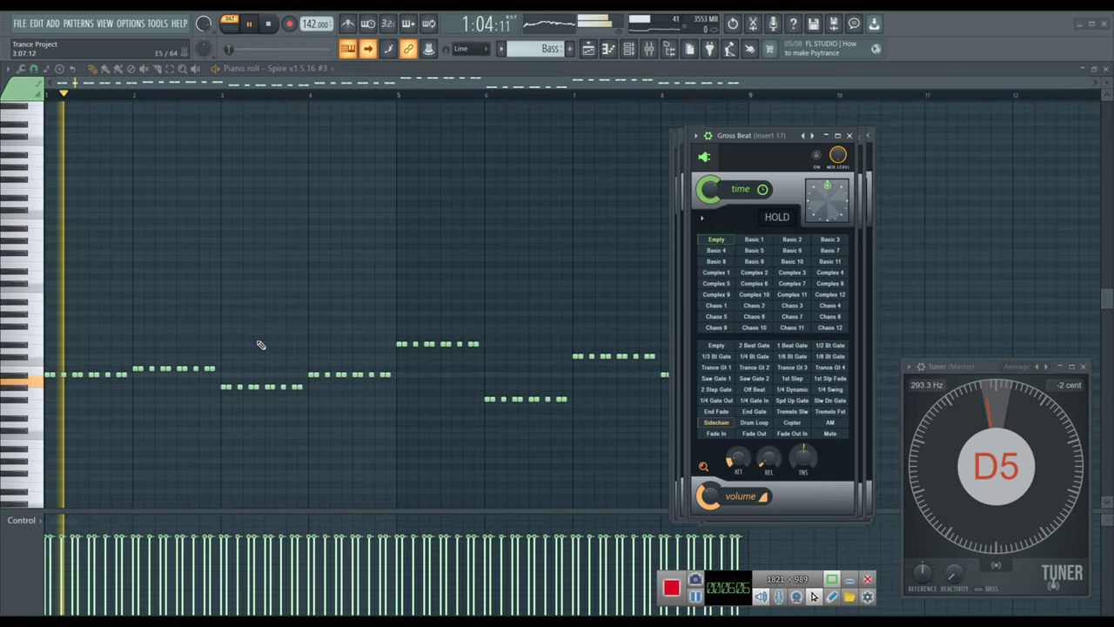
- Examine the Bass pattern's notes and rhythm in the piano roll while it plays
{"action": "scroll", "coordinate": [259, 344], "scroll_direction": "down", "scroll_amount": 1}
{"action": "scroll", "coordinate": [286, 103], "scroll_direction": "up", "scroll_amount": 5}
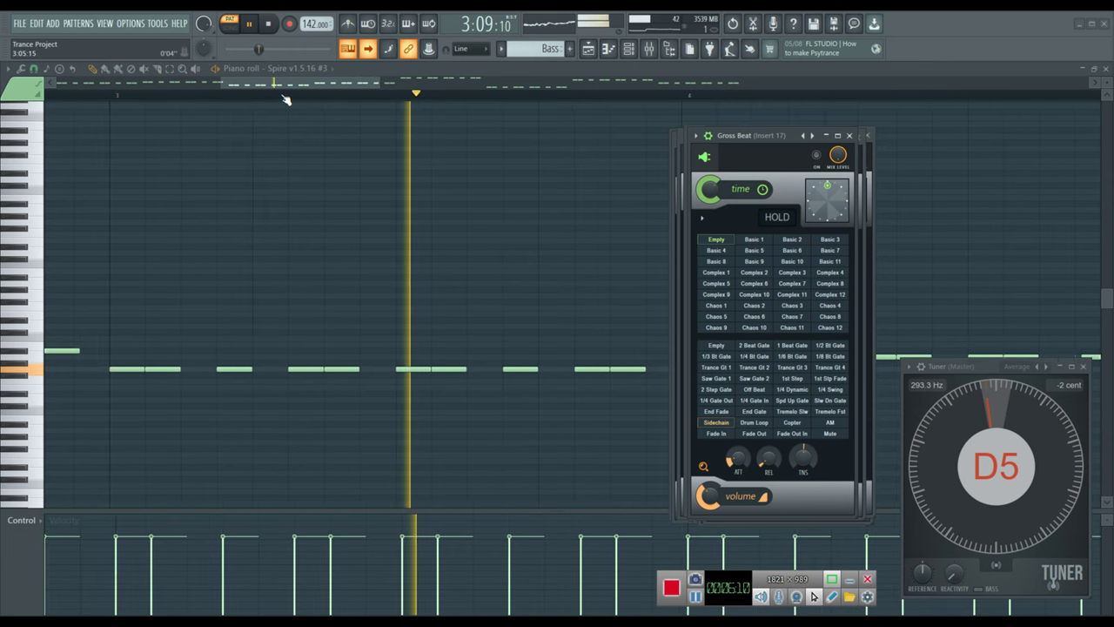
{"action": "scroll", "coordinate": [287, 100], "scroll_direction": "down", "scroll_amount": 5}
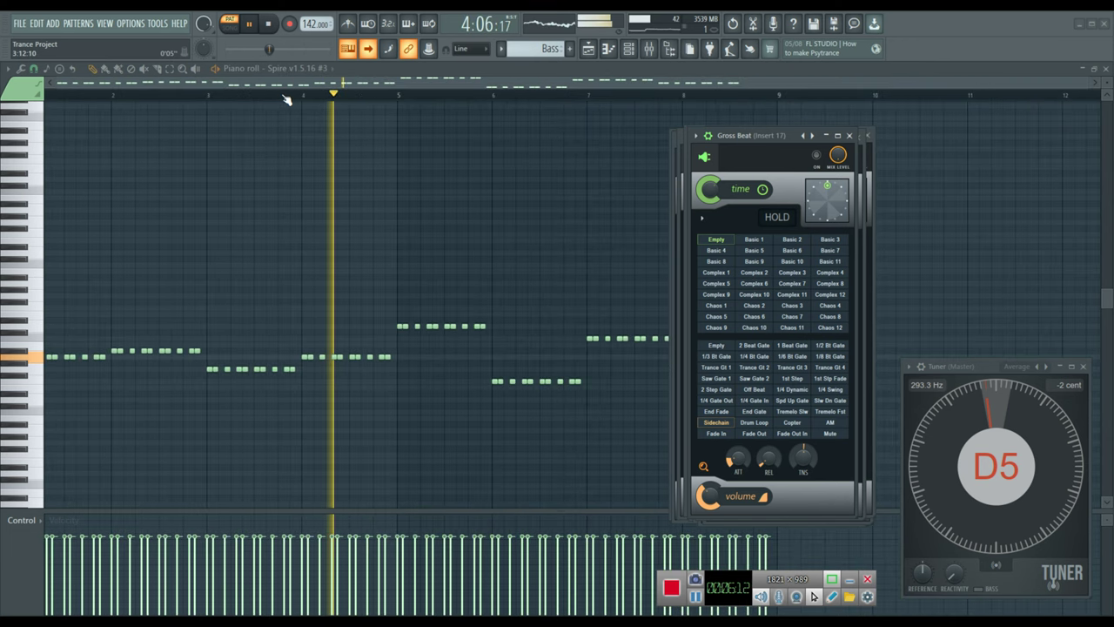
{"action": "scroll", "coordinate": [287, 100], "scroll_direction": "down", "scroll_amount": 1}
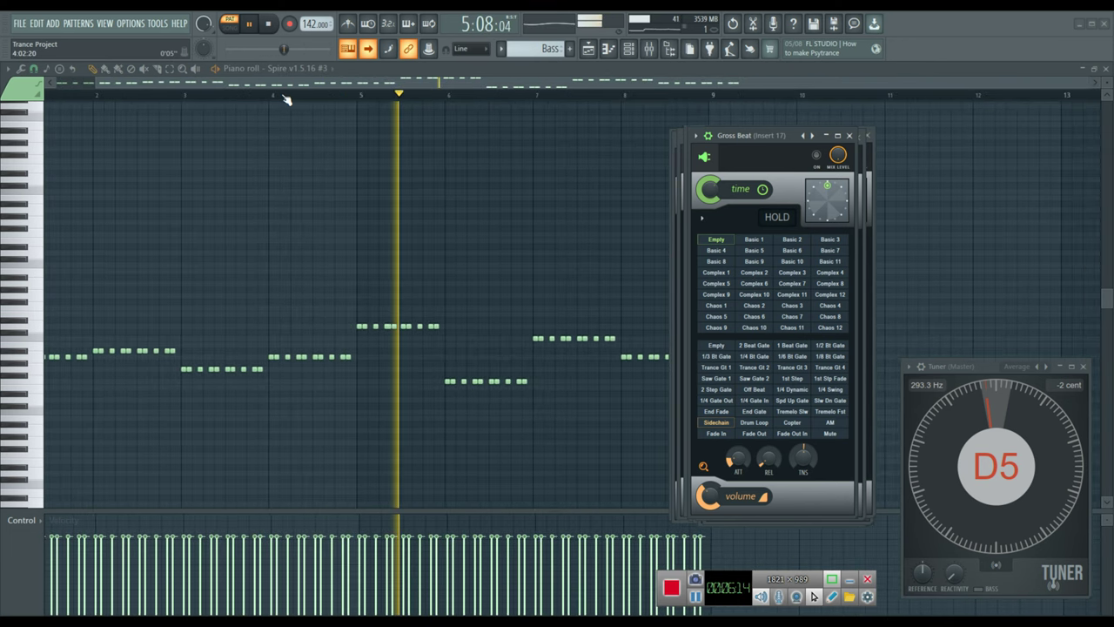
{"action": "scroll", "coordinate": [287, 100], "scroll_direction": "up", "scroll_amount": 4}
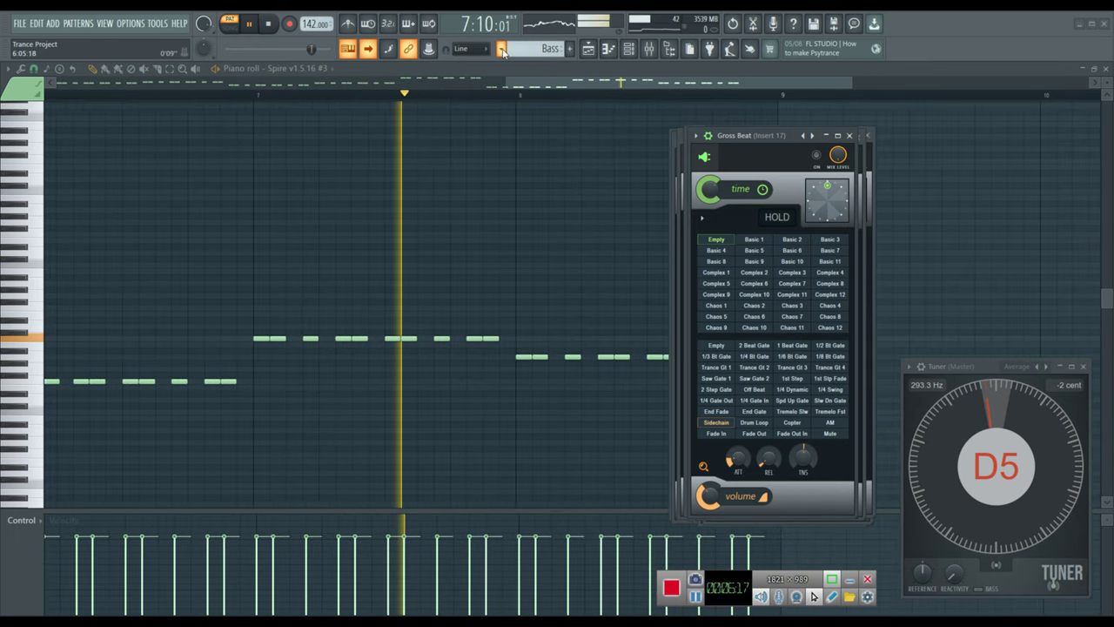
- Switch to the Basser (Pad) pattern and open the FLEX instrument of its Tubular Slap channel
{"action": "left_click", "coordinate": [502, 50]}
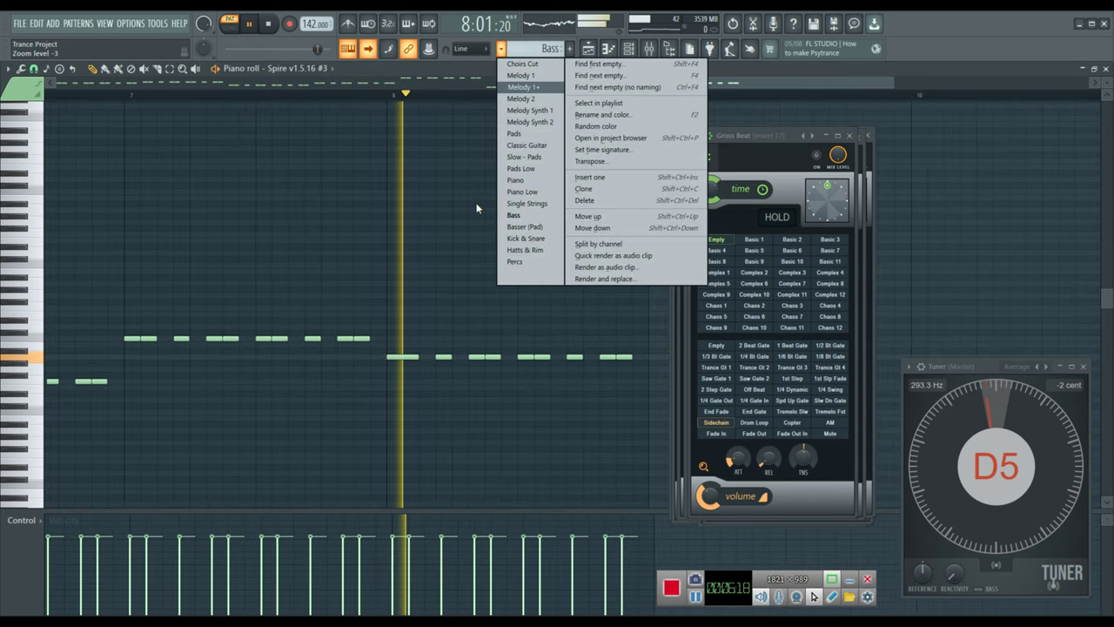
{"action": "left_click", "coordinate": [527, 228]}
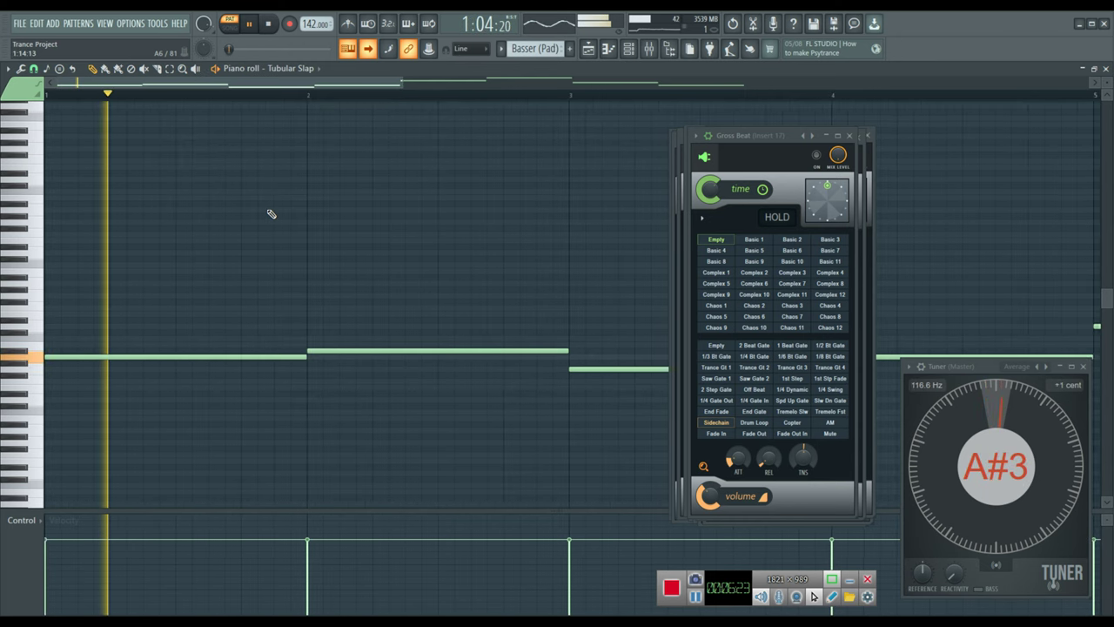
{"action": "left_click", "coordinate": [628, 49]}
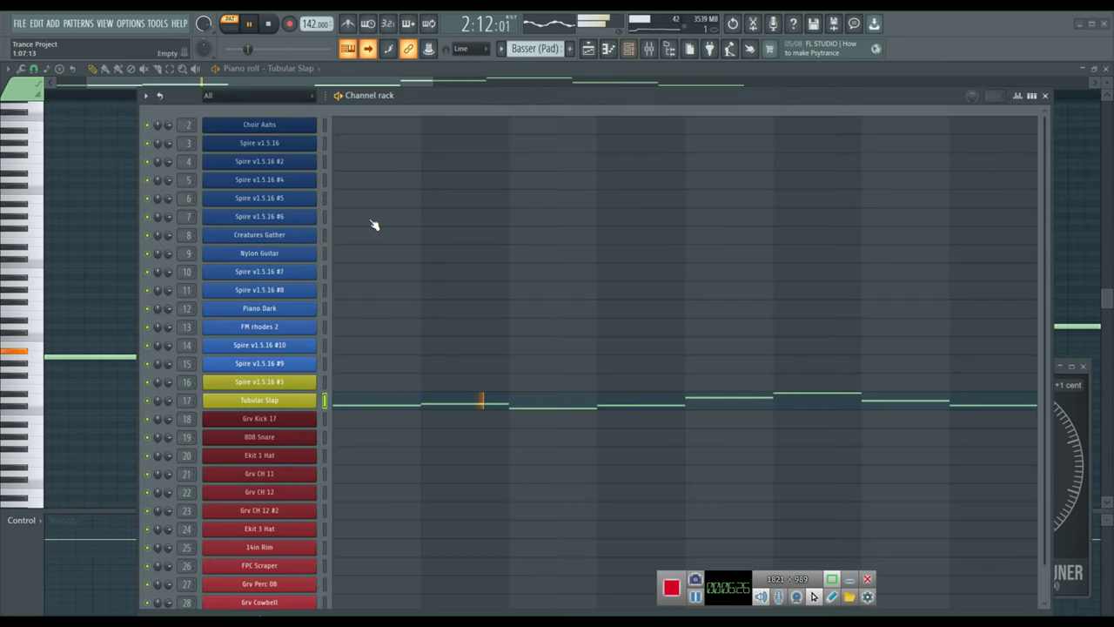
{"action": "left_click", "coordinate": [259, 401]}
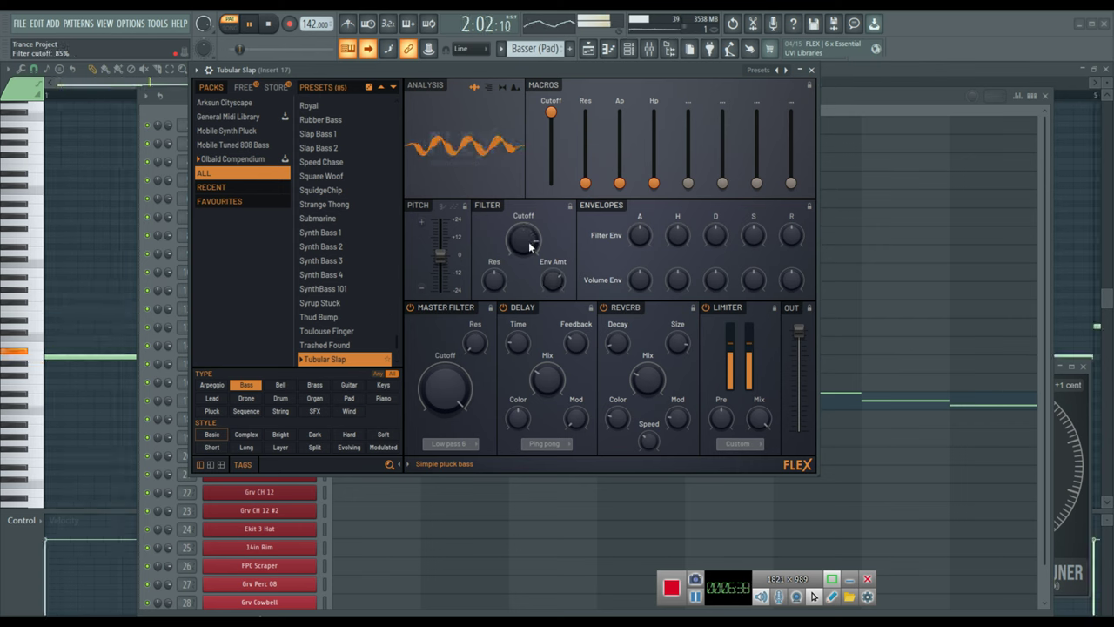
- Adjust Tubular Slap's filter in FLEX, setting the resonance to 19% and the cutoff to 89%
{"action": "left_click_drag", "start_coordinate": [530, 247], "coordinate": [541, 271]}
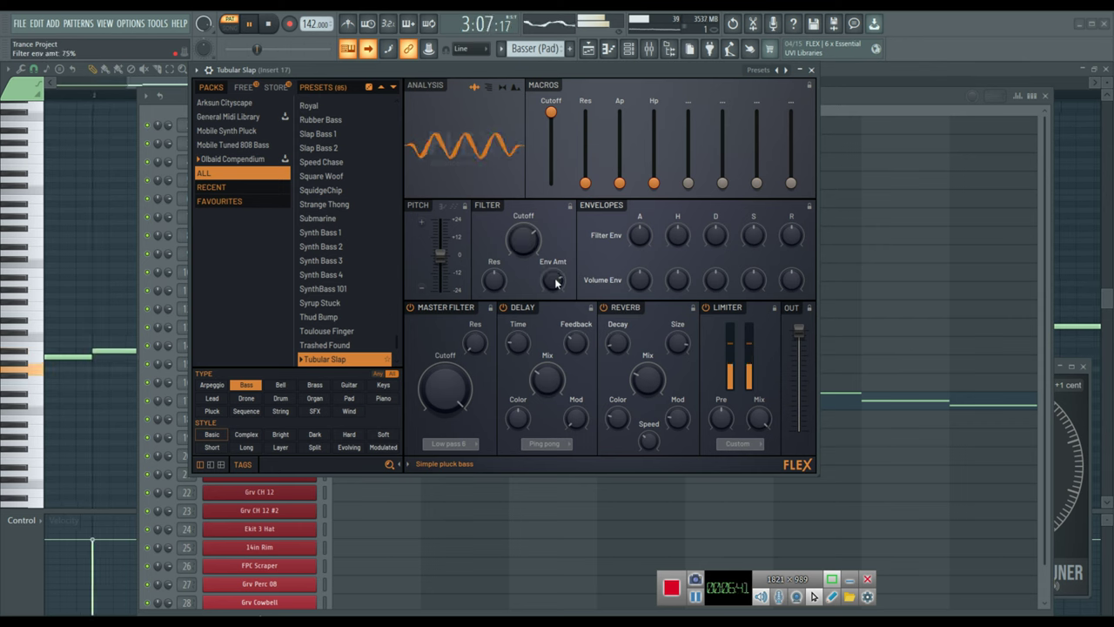
{"action": "left_click_drag", "start_coordinate": [493, 280], "coordinate": [494, 304]}
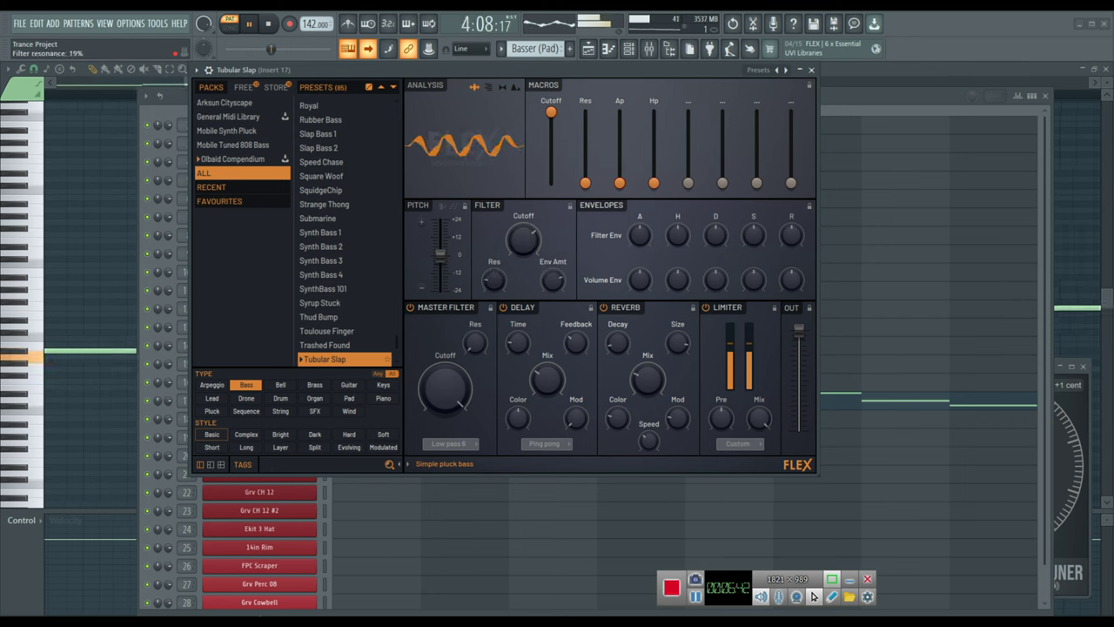
{"action": "left_click_drag", "start_coordinate": [523, 239], "coordinate": [523, 218]}
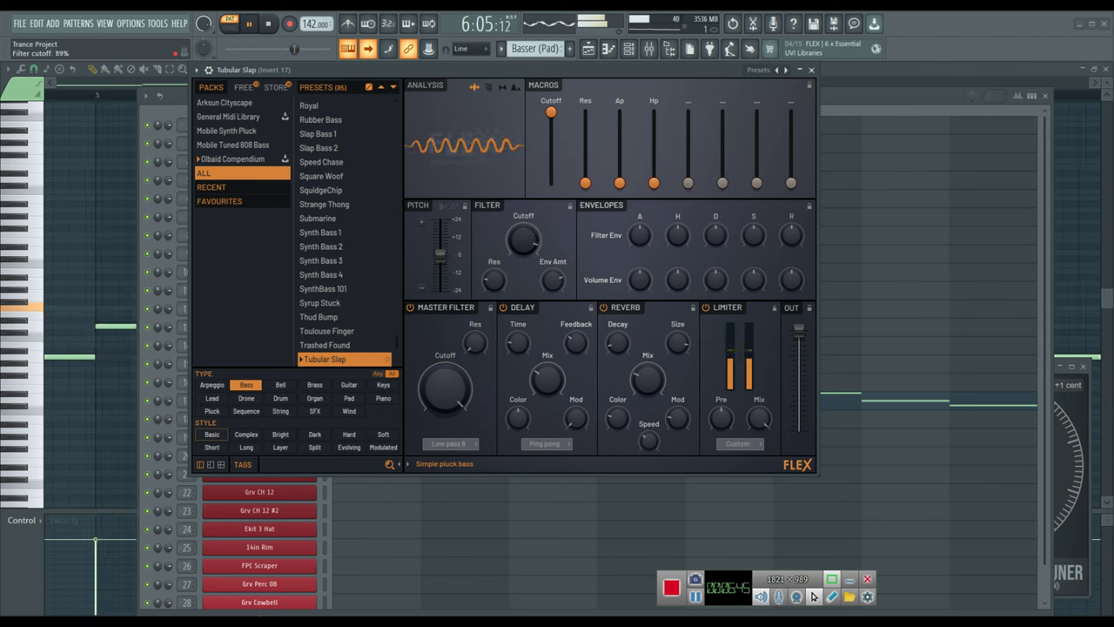
- Lower Tubular Slap's filter cutoff to 80% in FLEX, and close the instrument and the channel rack
{"action": "mouse_move", "coordinate": [553, 280]}
{"action": "left_mouse_down"}
{"action": "mouse_move", "coordinate": [554, 270]}
{"action": "mouse_move", "coordinate": [541, 275]}
{"action": "left_mouse_up"}
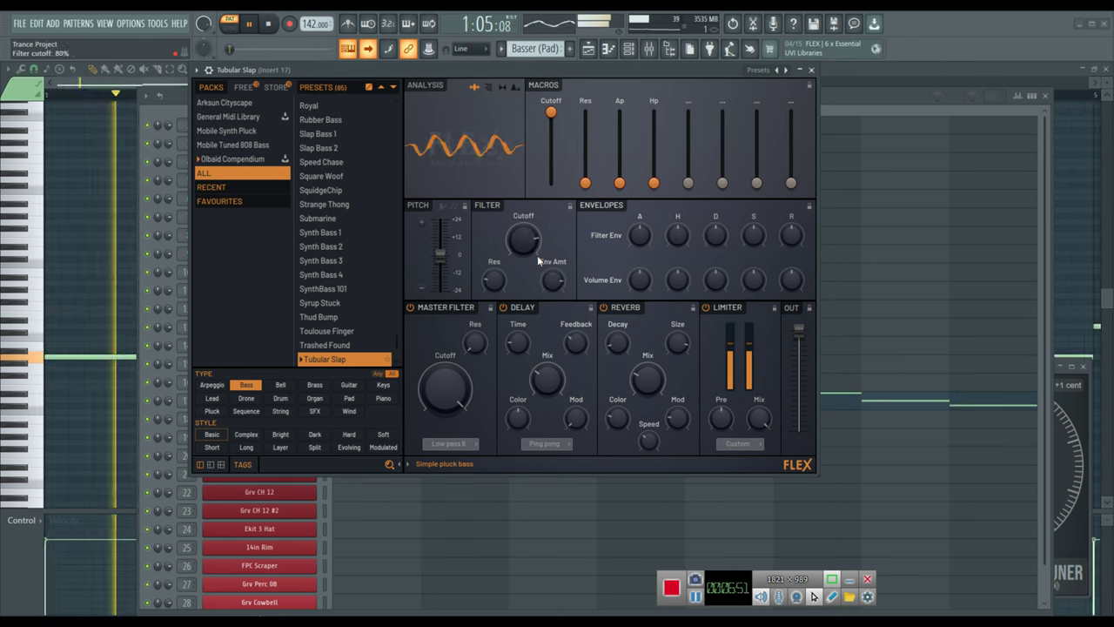
{"action": "left_click", "coordinate": [811, 69]}
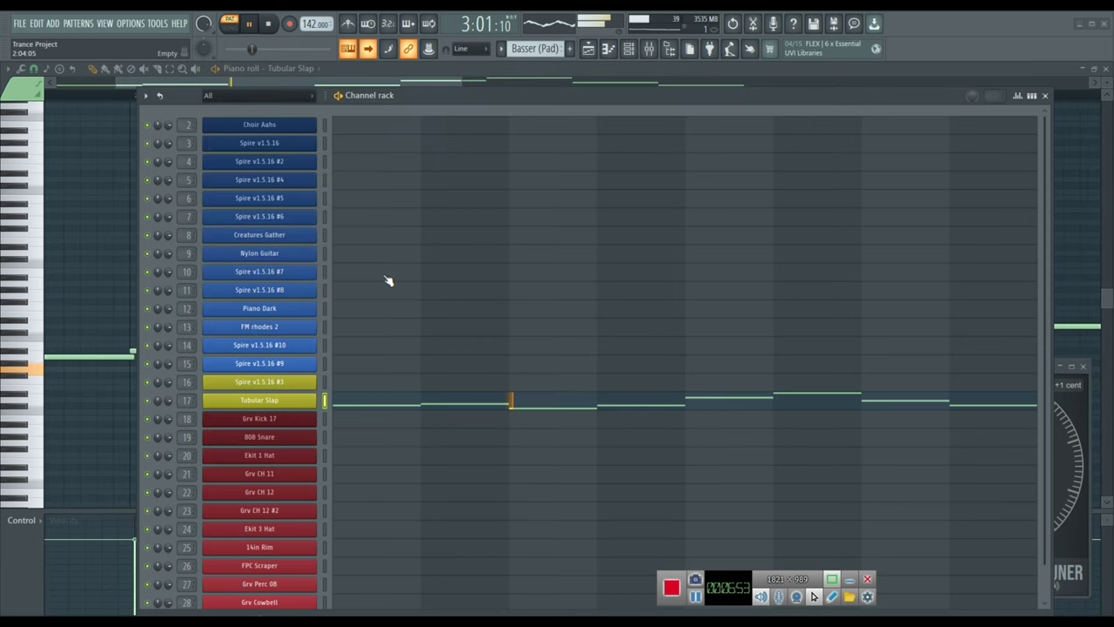
{"action": "left_click", "coordinate": [1046, 96]}
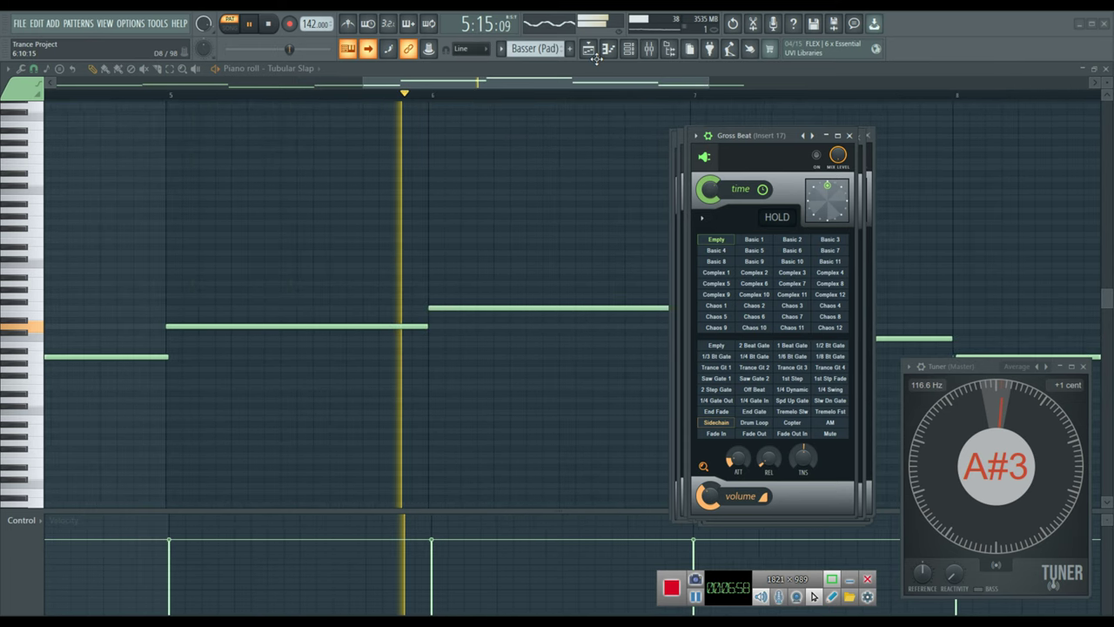
- Switch to the Kick & Snare pattern and open the sampler of its Grv Kick 17 channel
{"action": "left_click", "coordinate": [502, 50]}
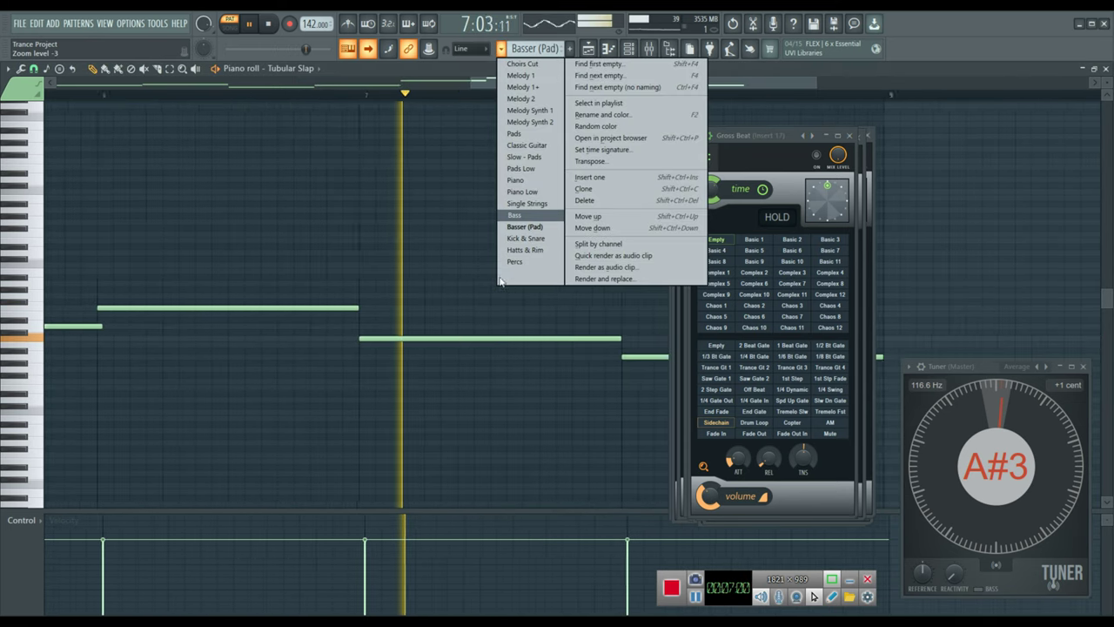
{"action": "left_click", "coordinate": [521, 238]}
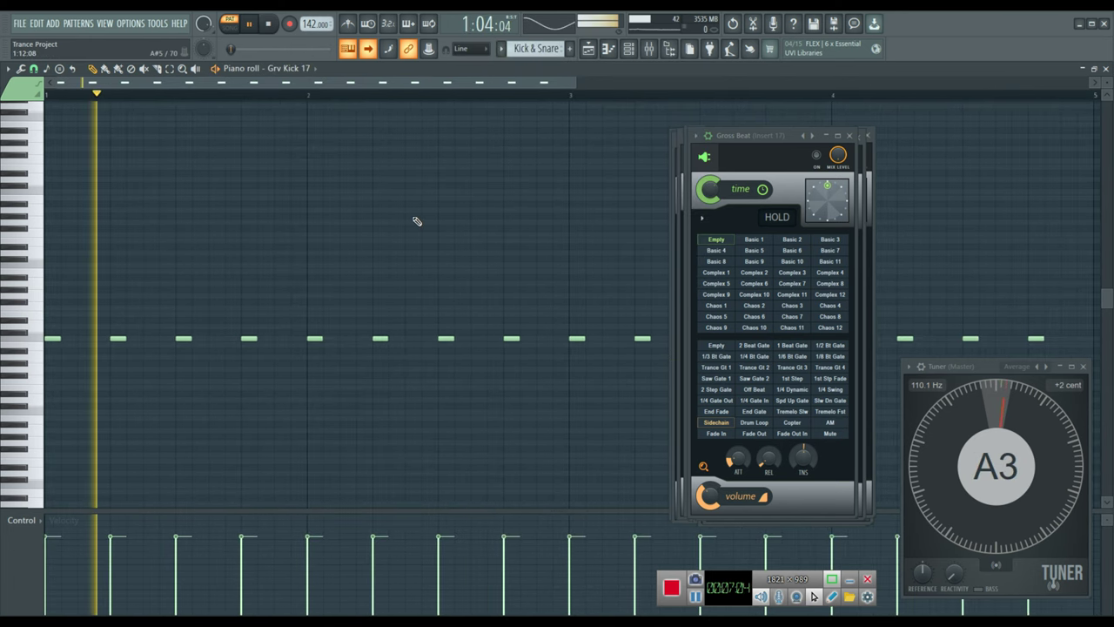
{"action": "key", "text": "F6"}
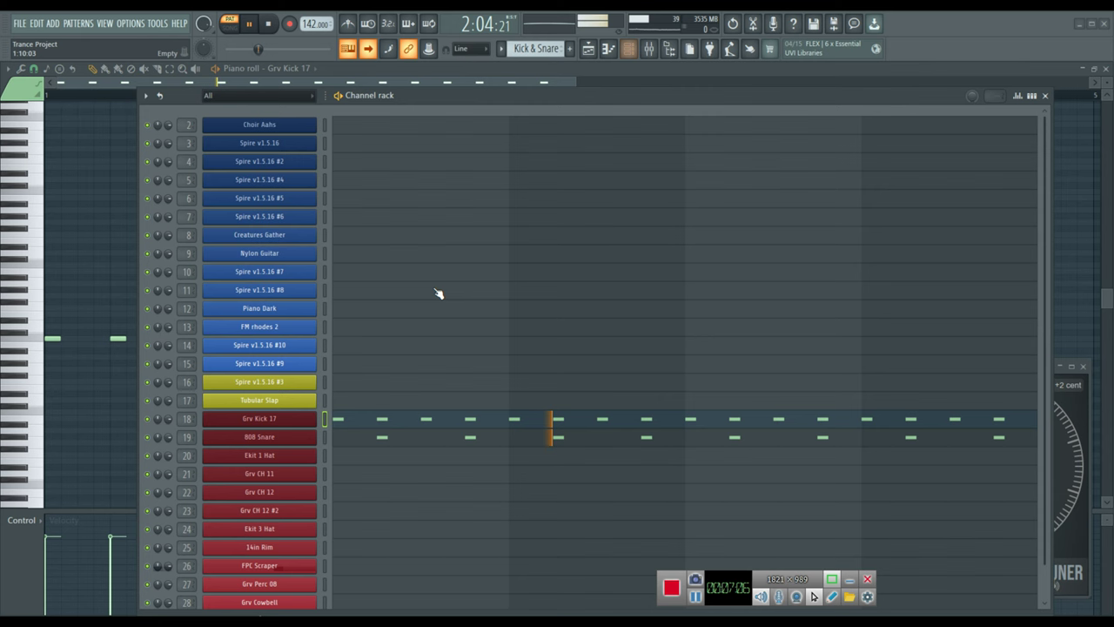
{"action": "left_click", "coordinate": [296, 423]}
- Look through Grv Kick 17's volume envelope, miscellaneous settings and sample waveform, then close its sampler
{"action": "left_click", "coordinate": [135, 249]}
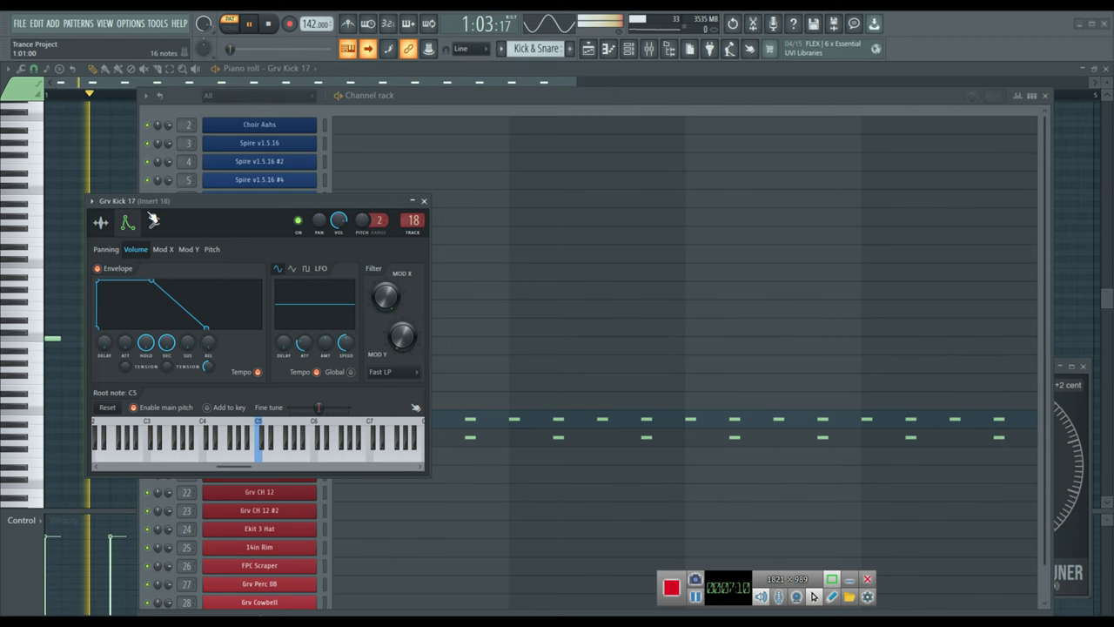
{"action": "left_click", "coordinate": [154, 222]}
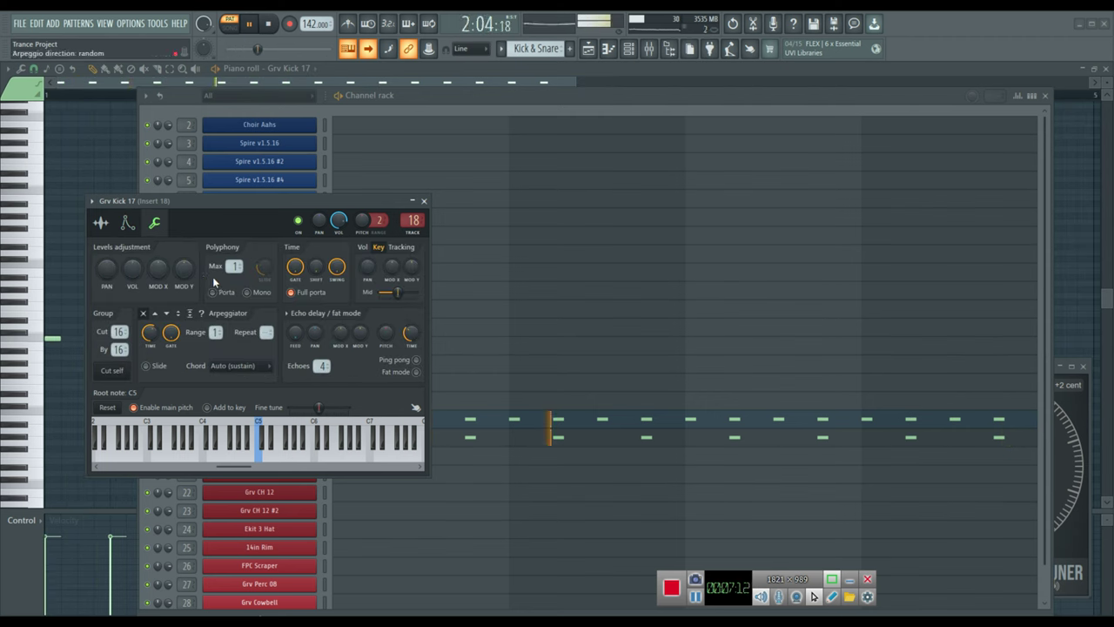
{"action": "left_click", "coordinate": [101, 222]}
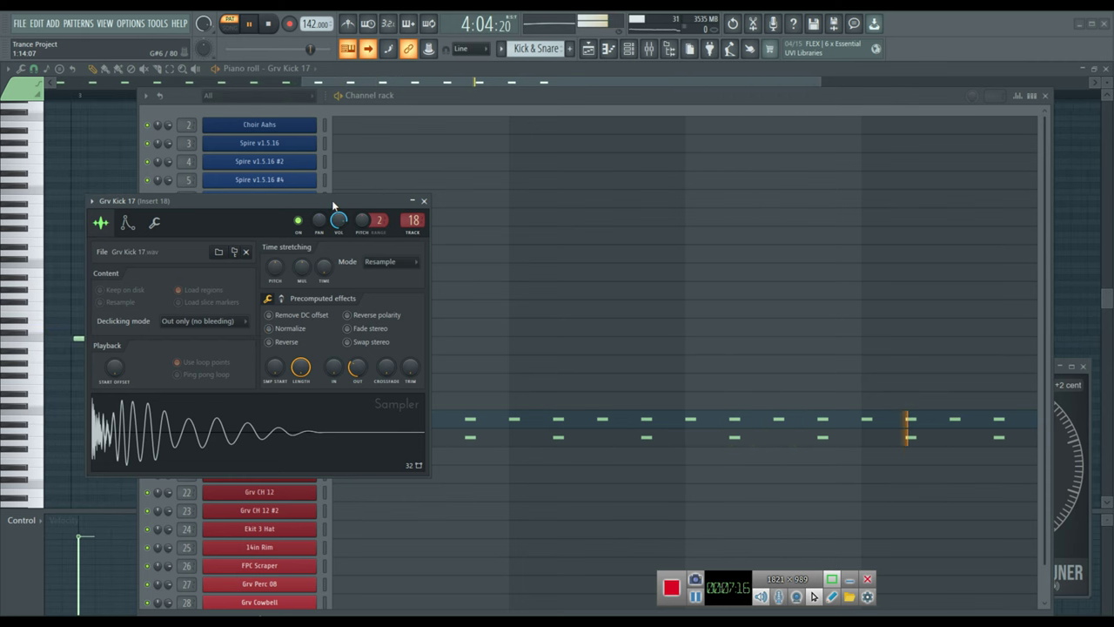
{"action": "left_click_drag", "start_coordinate": [331, 209], "coordinate": [435, 212]}
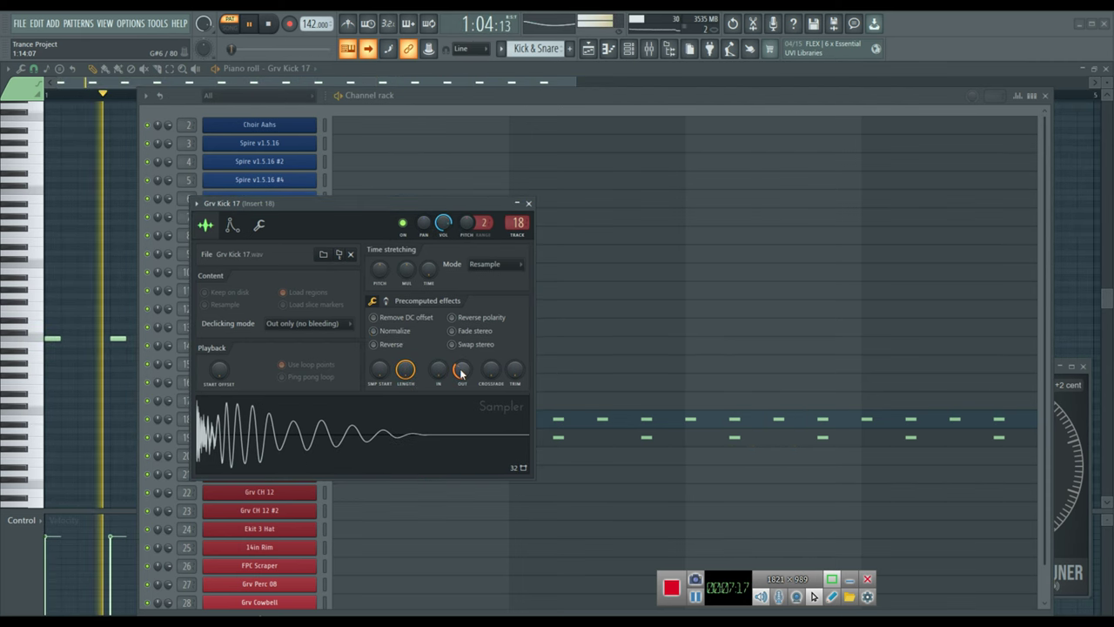
{"action": "left_click", "coordinate": [528, 203]}
- Review the 808 Snare's sample and volume envelope, switching envelope tempo sync off and on again, and close its sampler and the channel rack
{"action": "left_click", "coordinate": [278, 443]}
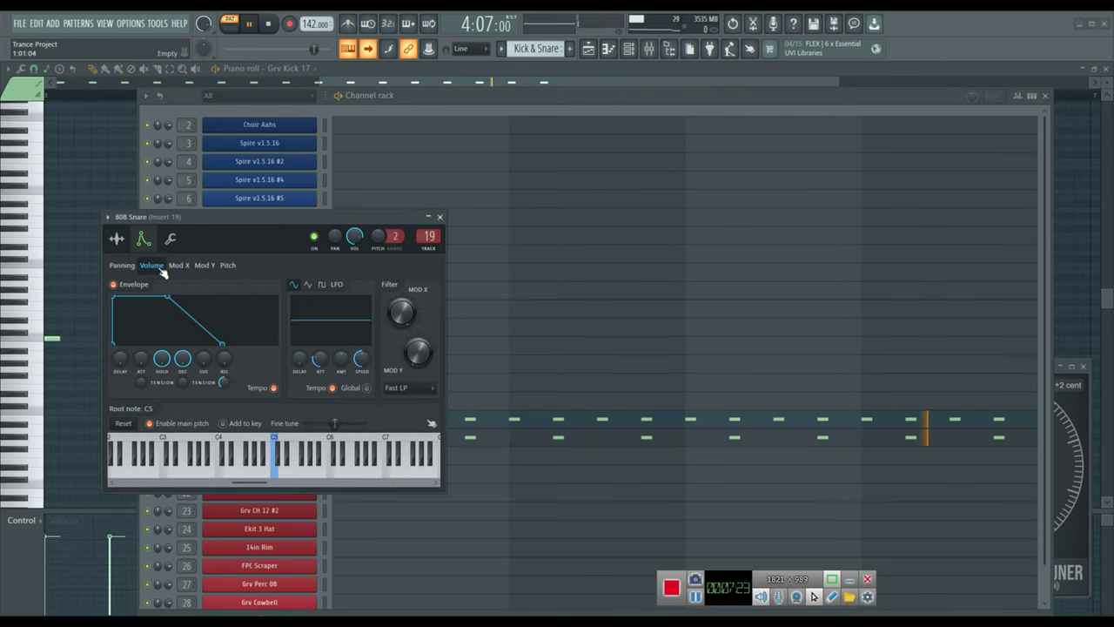
{"action": "left_click", "coordinate": [116, 238]}
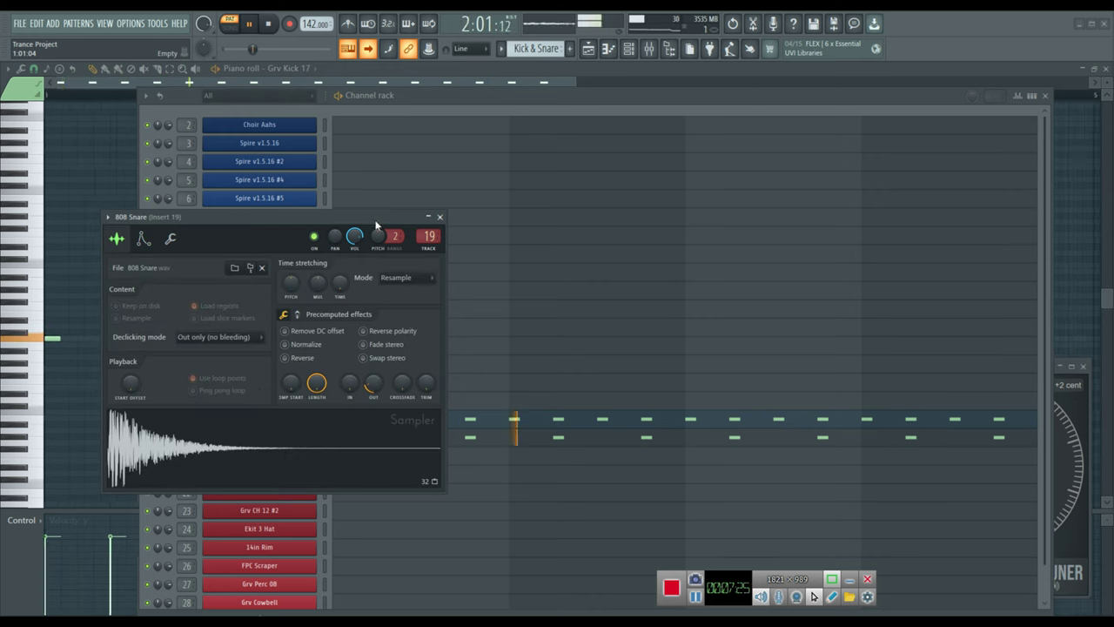
{"action": "left_click", "coordinate": [144, 237]}
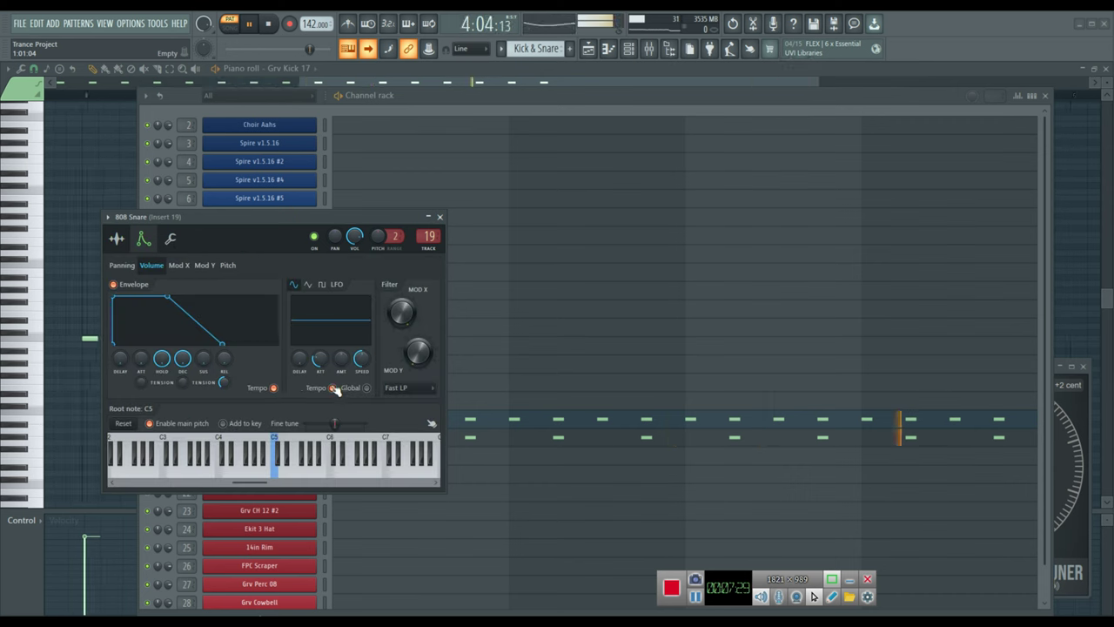
{"action": "left_click", "coordinate": [275, 389]}
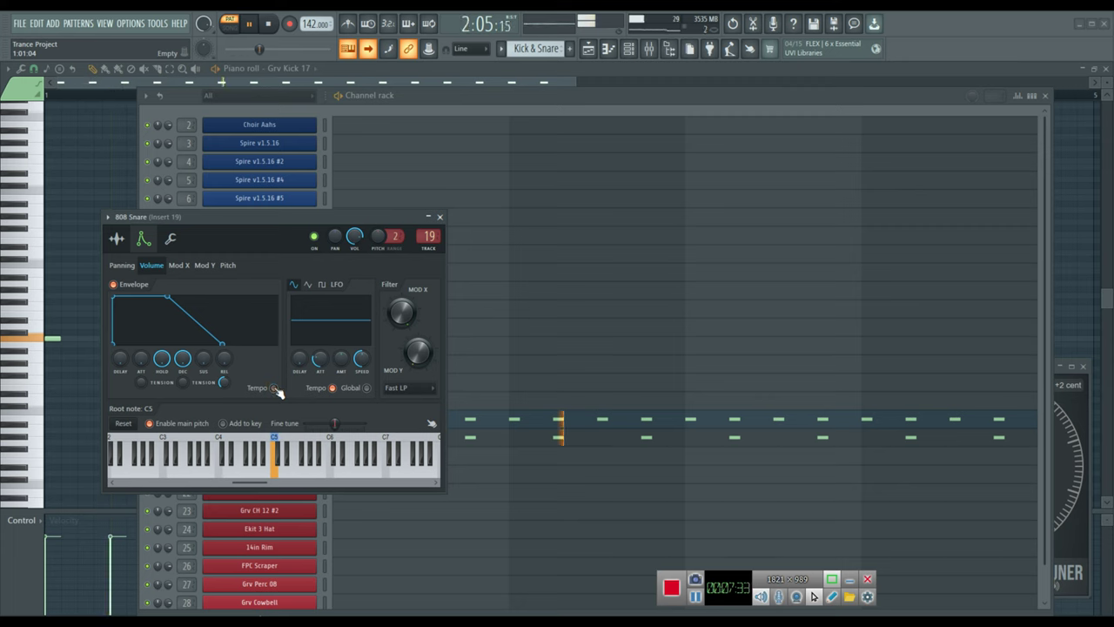
{"action": "left_click", "coordinate": [275, 388]}
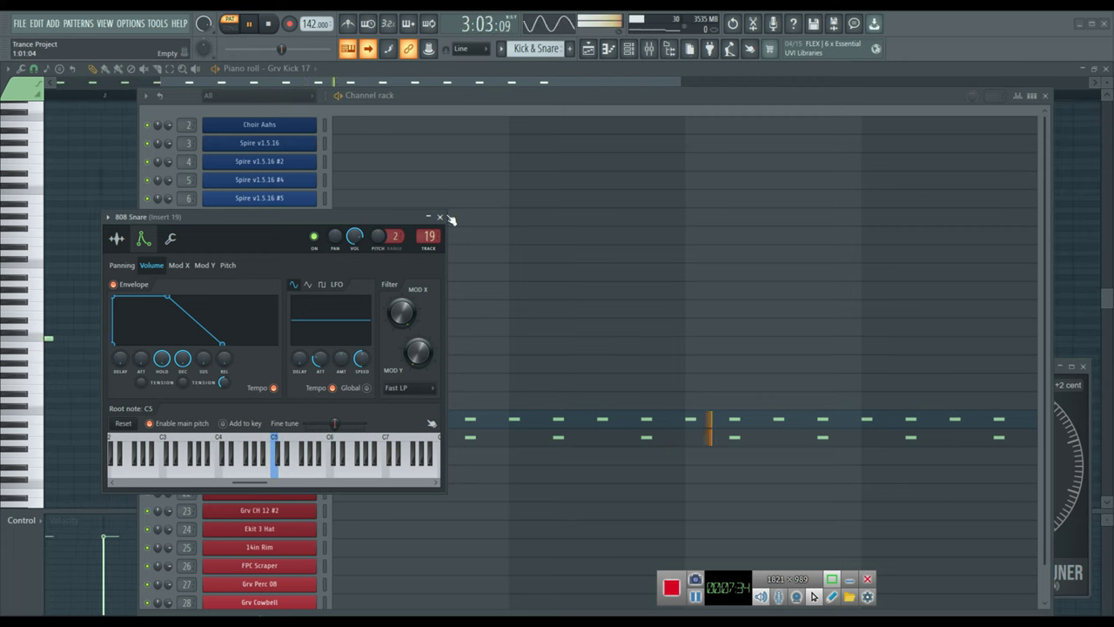
{"action": "left_click", "coordinate": [440, 216]}
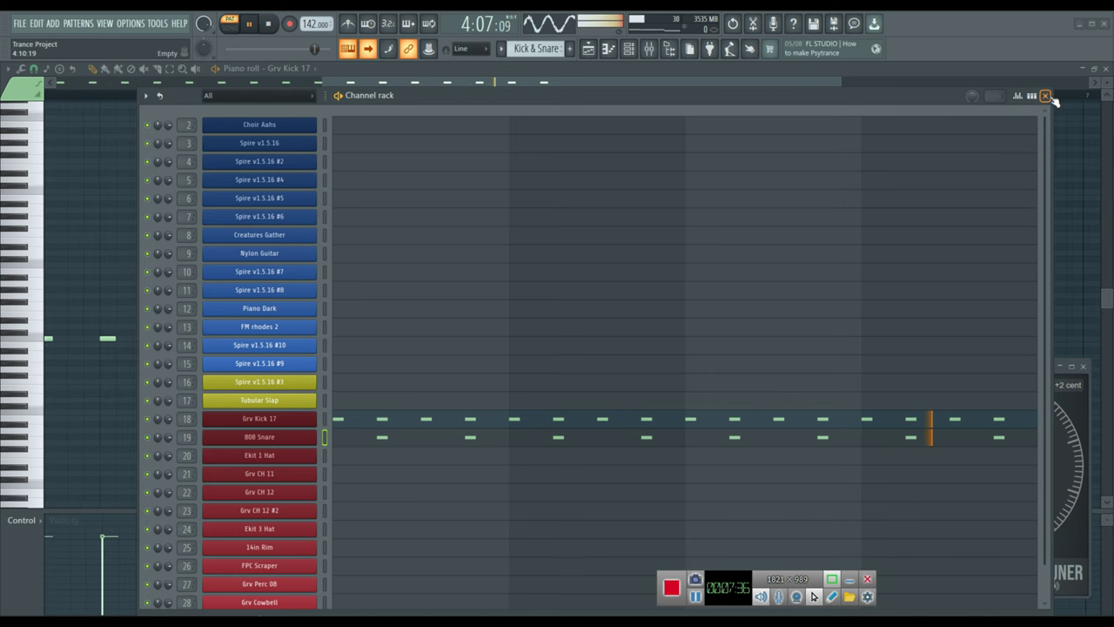
{"action": "key", "text": "F6"}
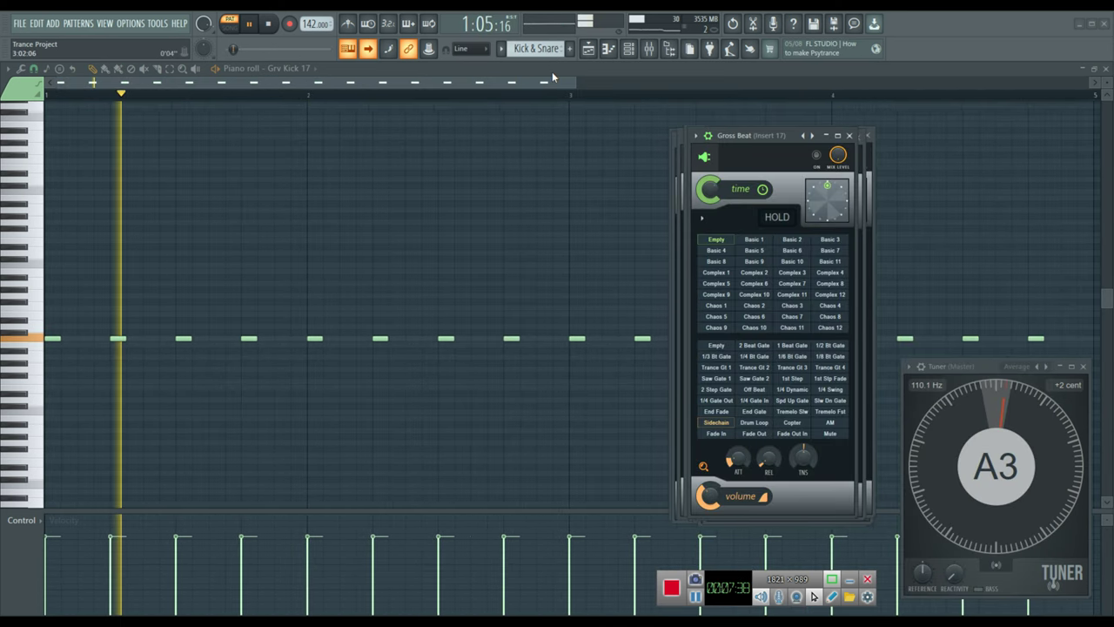
- Switch to the Hatts & Rim pattern and open the Ekit 1 Hat sampler beside its channel list
{"action": "left_click", "coordinate": [502, 47]}
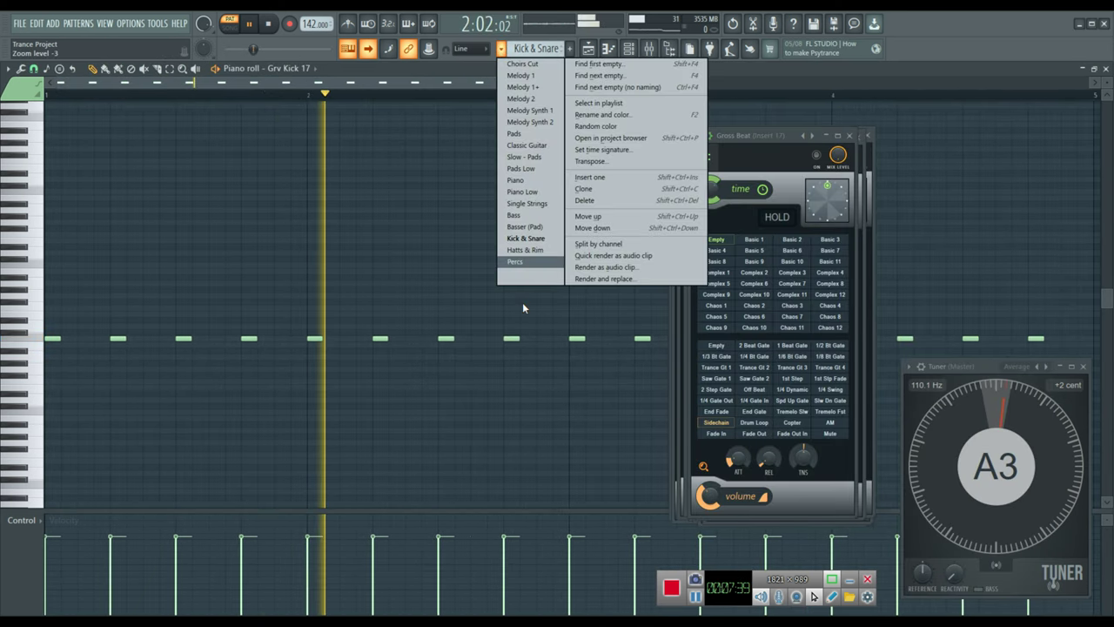
{"action": "left_click", "coordinate": [524, 250]}
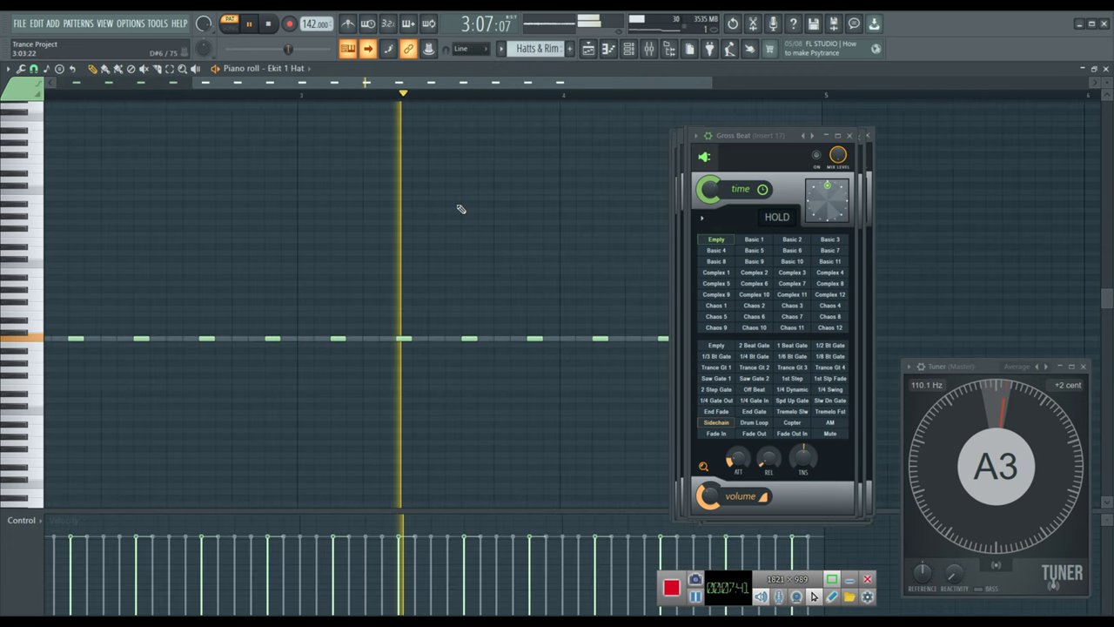
{"action": "key", "text": "F6"}
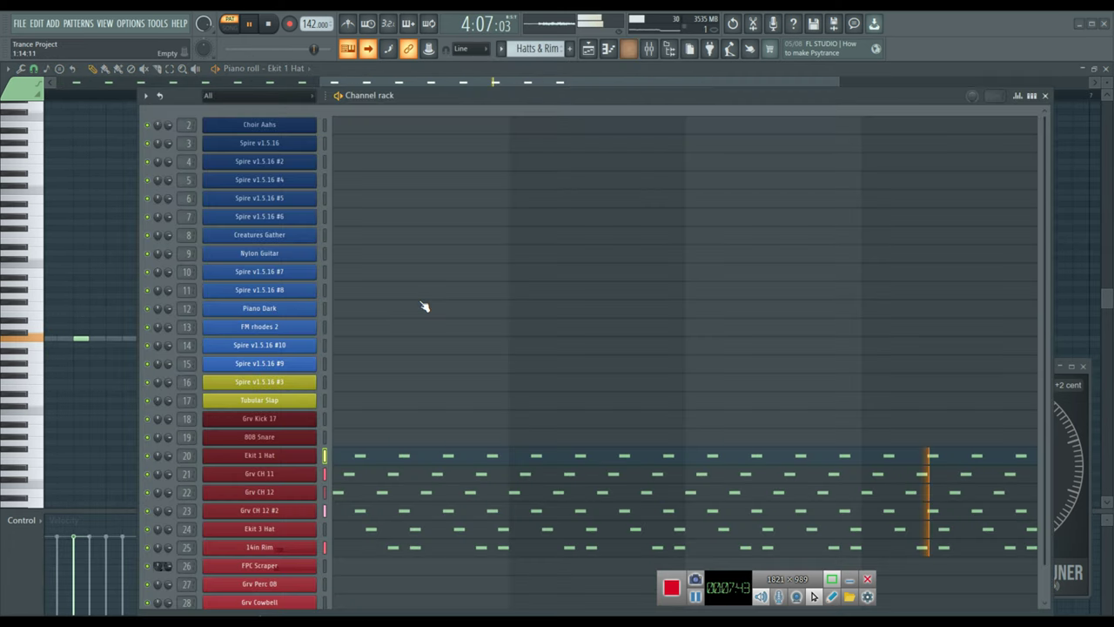
{"action": "scroll", "coordinate": [573, 389], "scroll_direction": "down", "scroll_amount": 1}
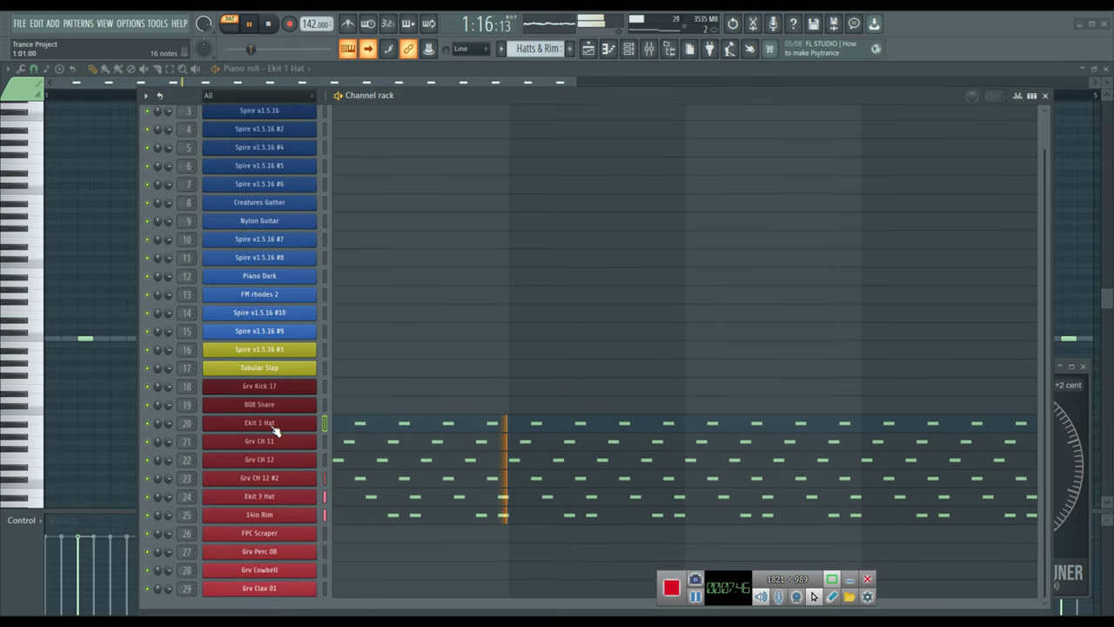
{"action": "left_click", "coordinate": [273, 430]}
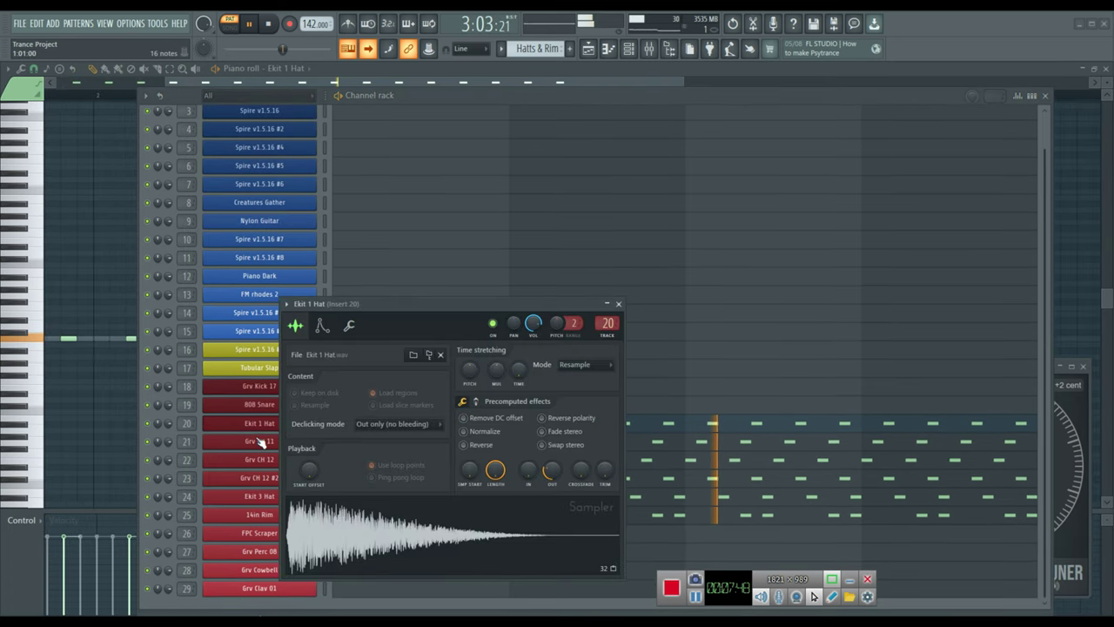
{"action": "left_click_drag", "start_coordinate": [315, 304], "coordinate": [574, 310]}
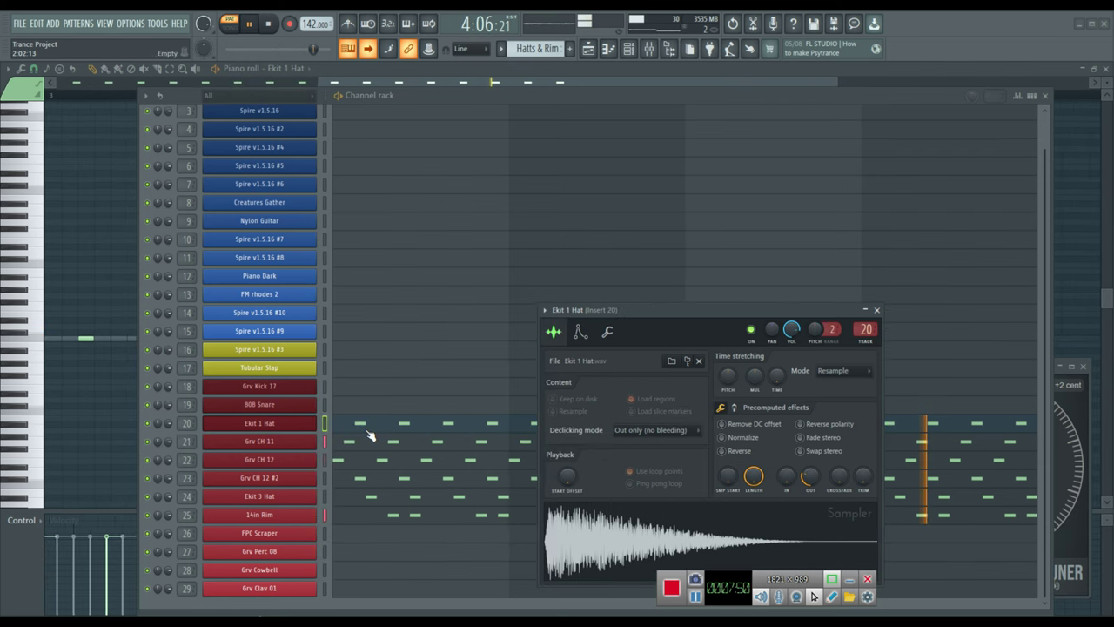
- Open the Grv CH 11 sampler, close the channel rack covering it and toggle the sampler window's detached state
{"action": "key", "text": "Escape"}
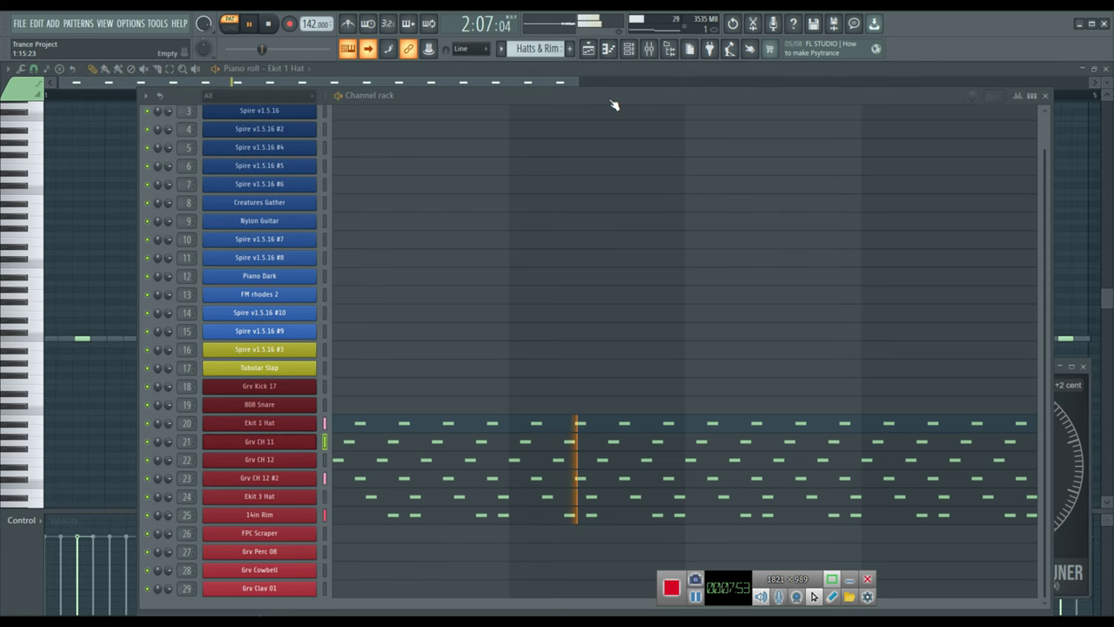
{"action": "left_click", "coordinate": [1044, 95]}
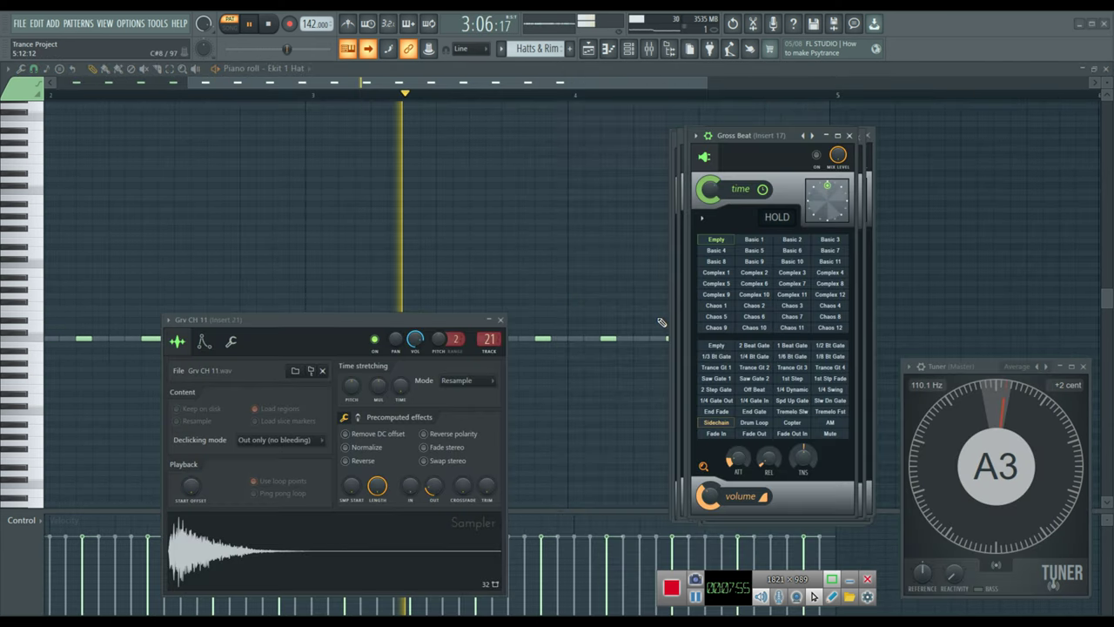
{"action": "left_click", "coordinate": [168, 320]}
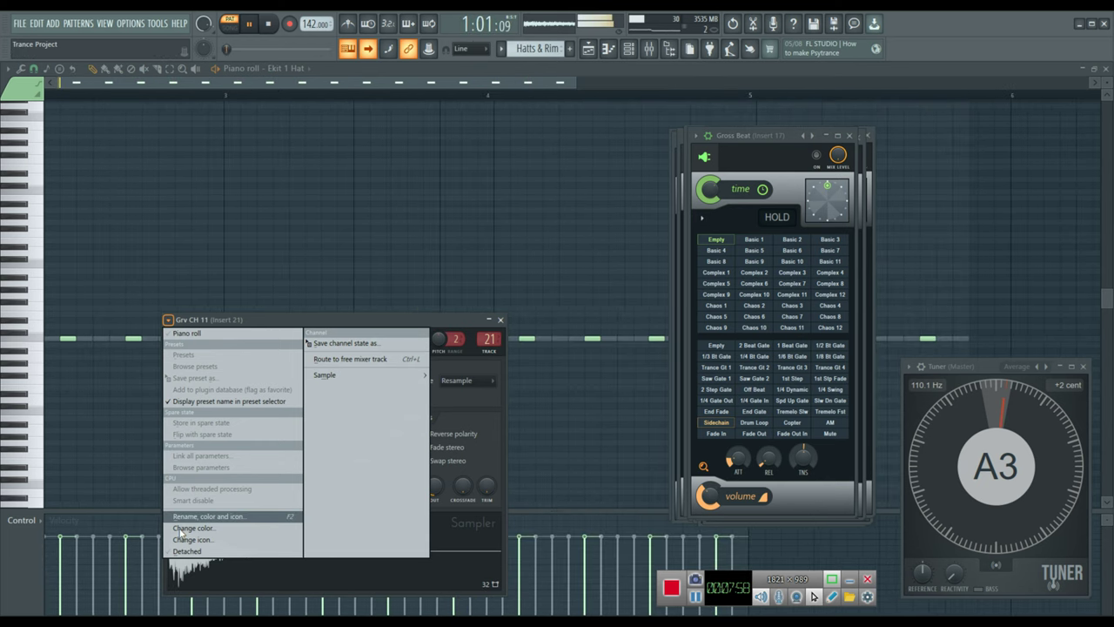
{"action": "left_click", "coordinate": [182, 552]}
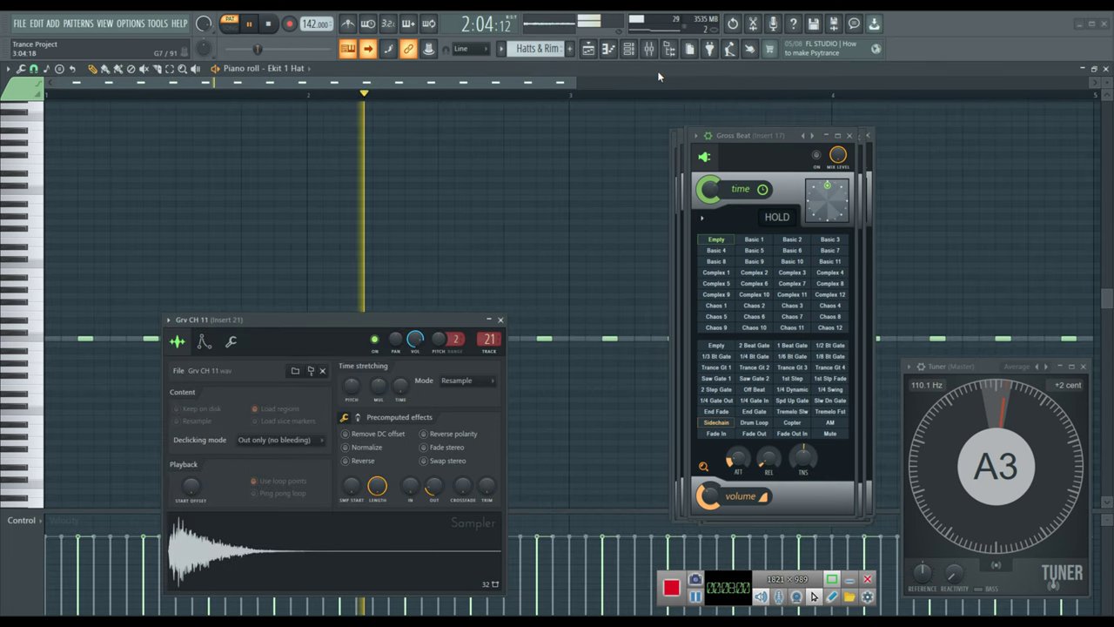
- Reopen the channel rack, open the Grv CH 12 sampler and move the rack aside to uncover it
{"action": "key", "text": "F6"}
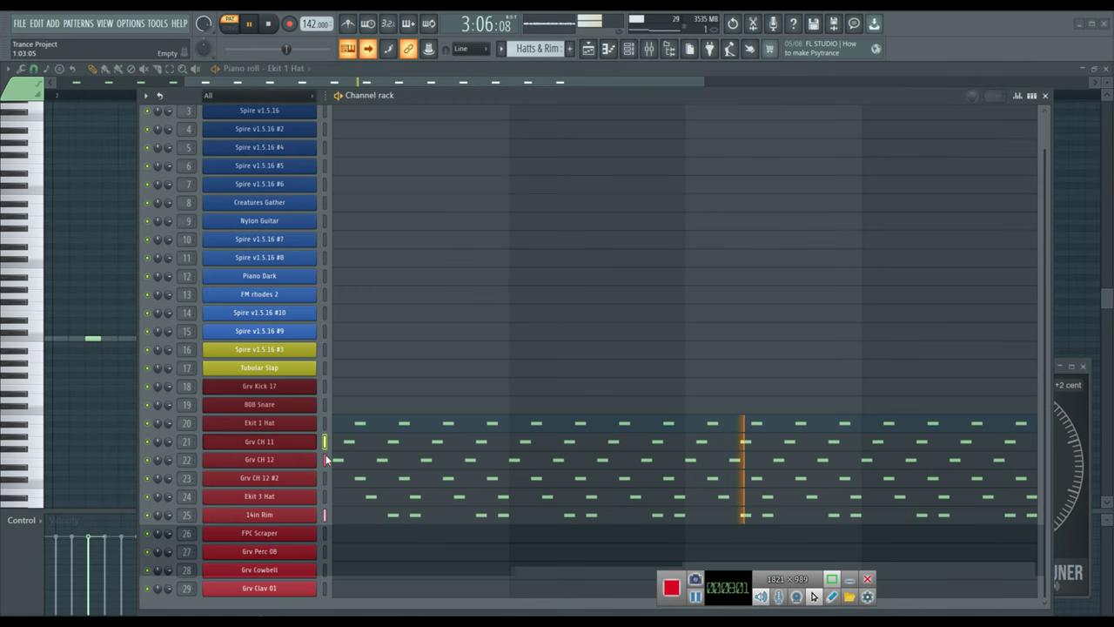
{"action": "scroll", "coordinate": [211, 62], "scroll_direction": "down", "scroll_amount": 3}
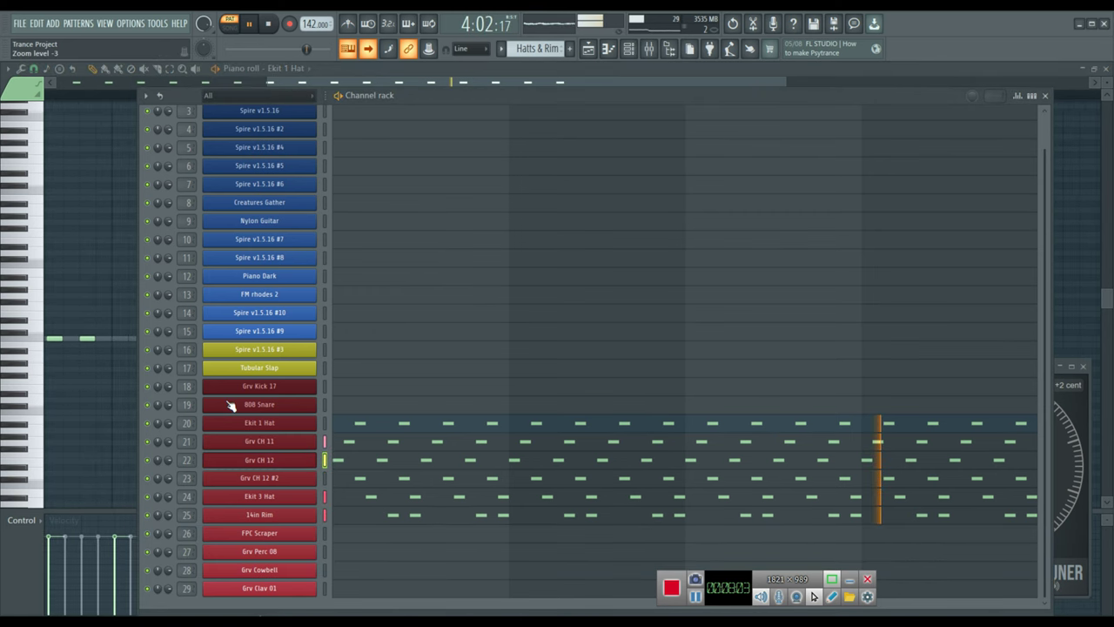
{"action": "left_click_drag", "start_coordinate": [199, 89], "coordinate": [604, 64]}
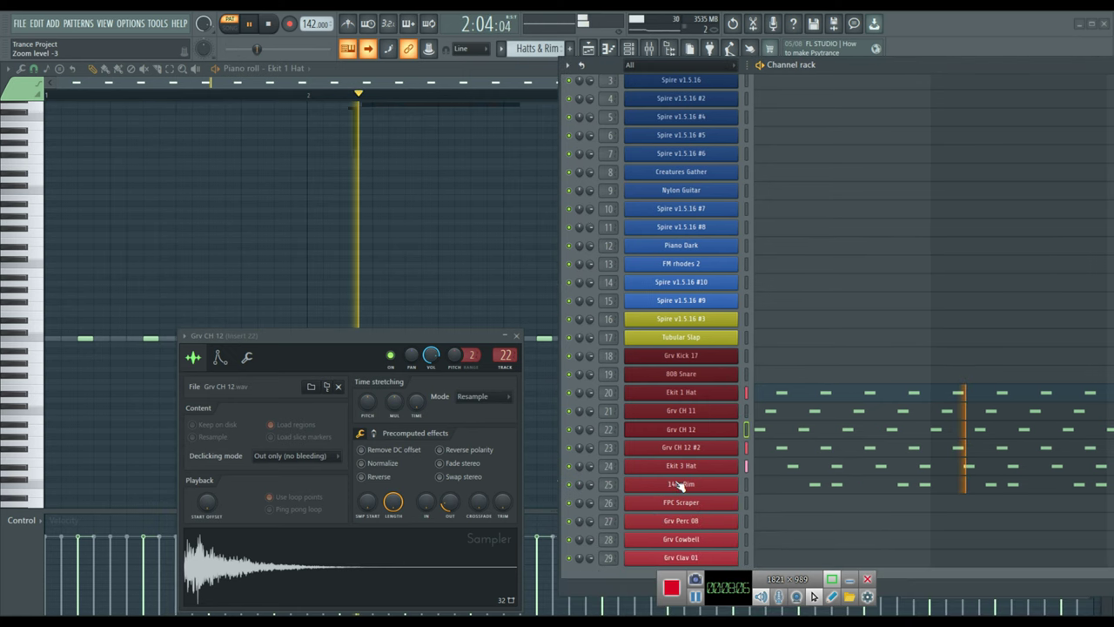
- View the samplers of Grv CH 12 #2, Ekit 3 Hat and 14in Rim in turn, then stop playback
{"action": "left_click", "coordinate": [722, 456]}
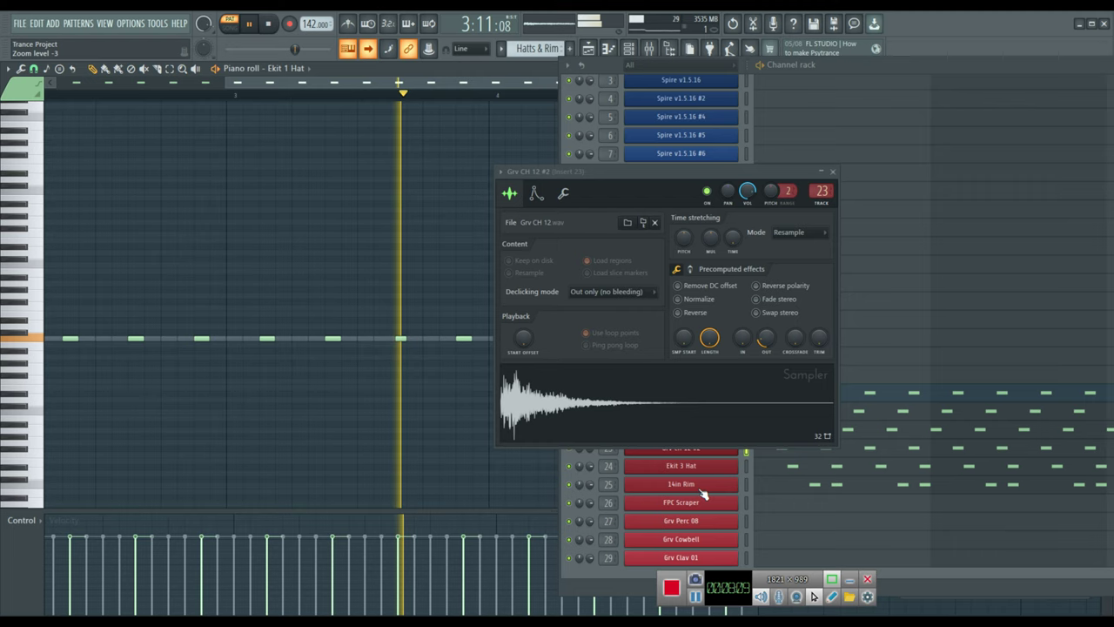
{"action": "left_click", "coordinate": [692, 465]}
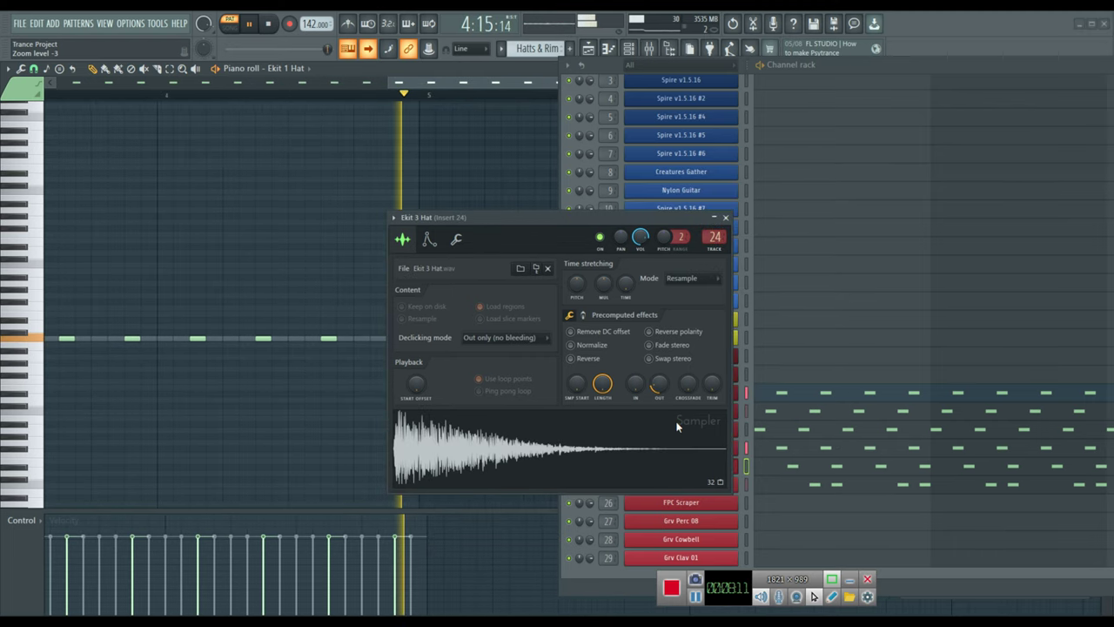
{"action": "left_click_drag", "start_coordinate": [459, 221], "coordinate": [125, 218]}
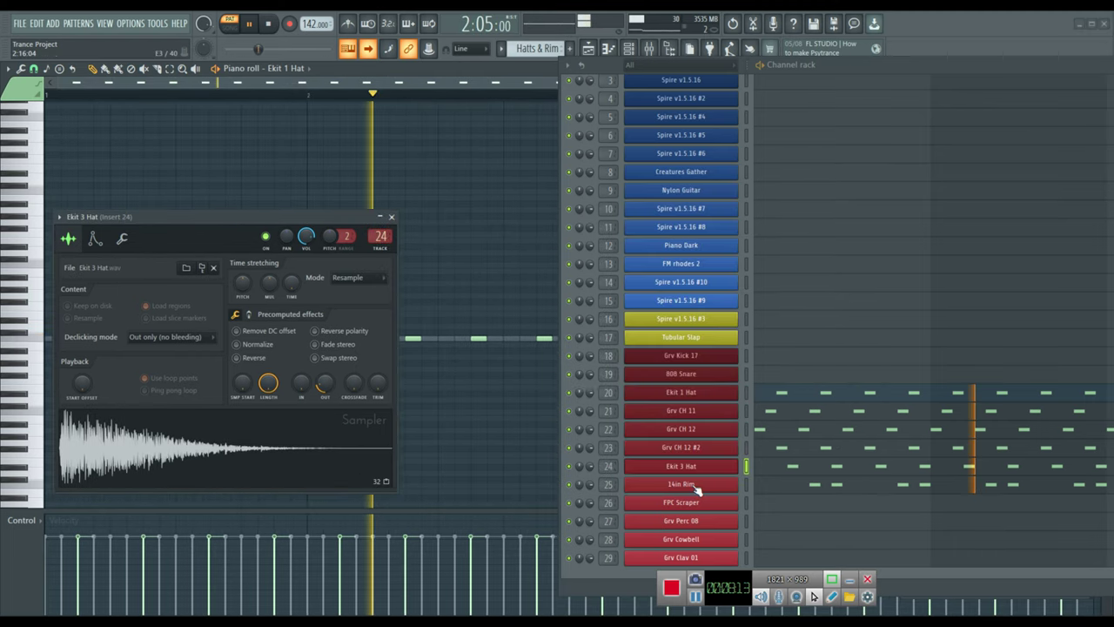
{"action": "left_click", "coordinate": [688, 489]}
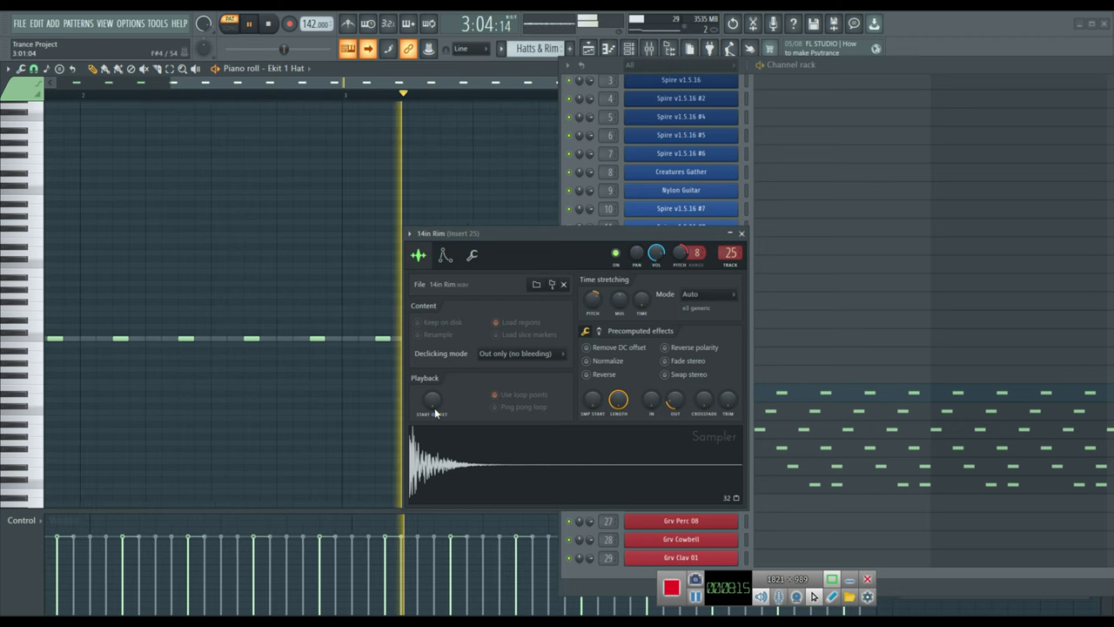
{"action": "key", "text": "space"}
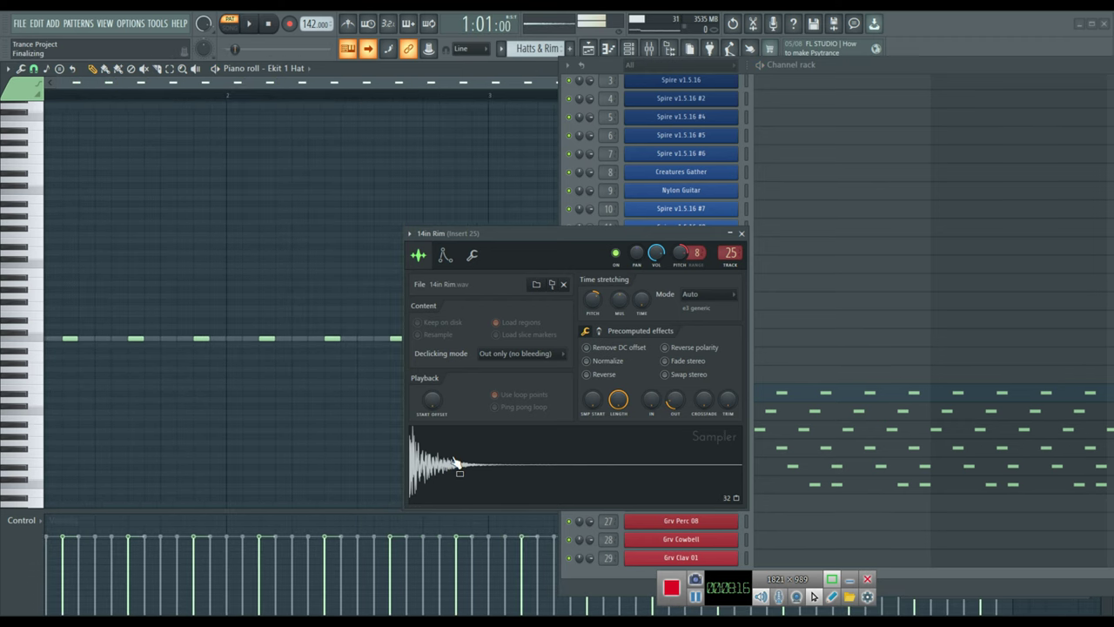
- Play the Hatts & Rim pattern and move the 14in Rim sampler clear of the channel list
{"action": "key", "text": "space"}
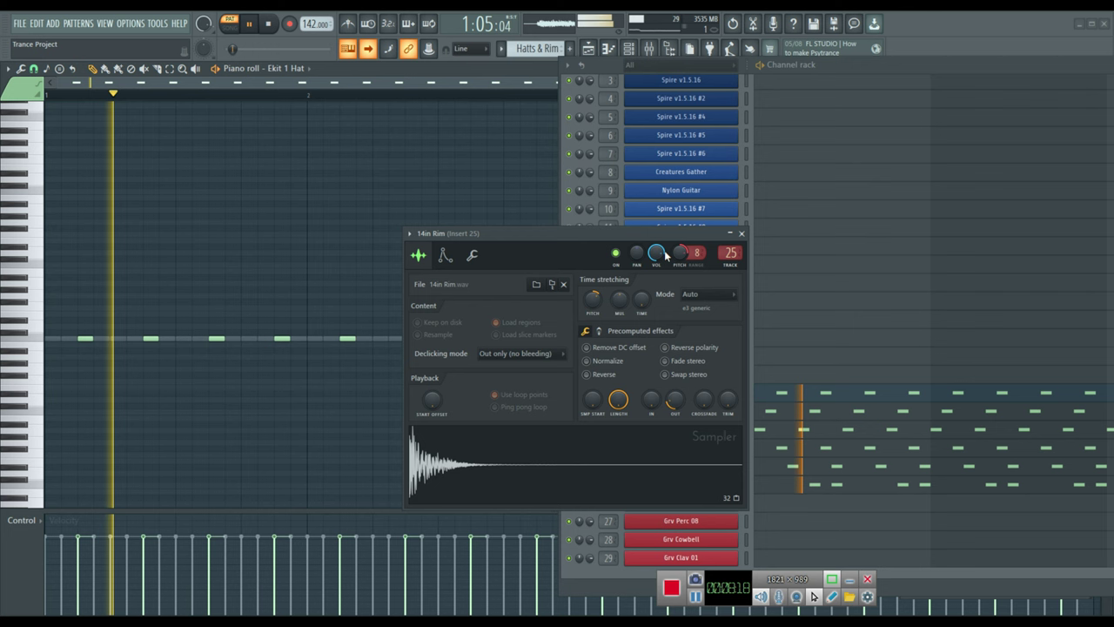
{"action": "left_click_drag", "start_coordinate": [624, 232], "coordinate": [428, 199]}
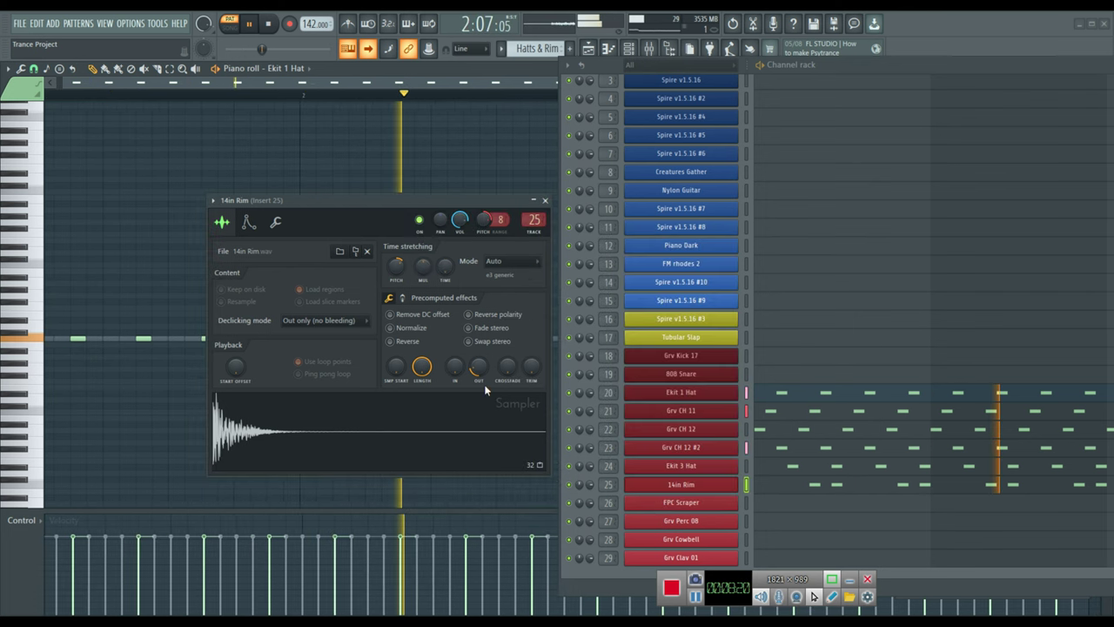
{"action": "scroll", "coordinate": [480, 370], "scroll_direction": "down", "scroll_amount": 3}
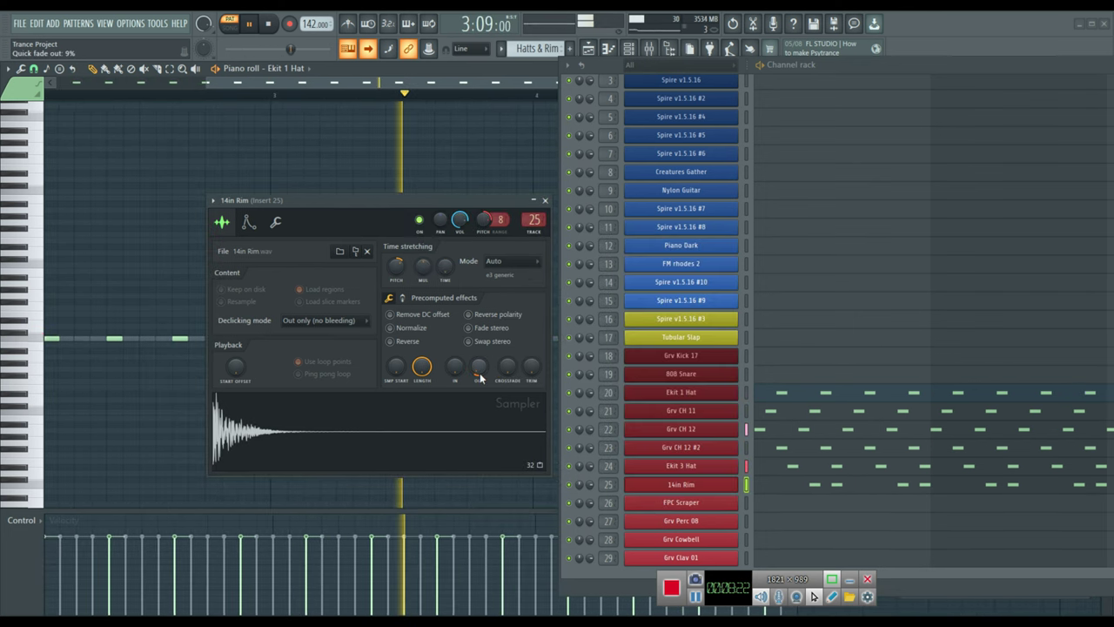
{"action": "scroll", "coordinate": [479, 373], "scroll_direction": "up", "scroll_amount": 3}
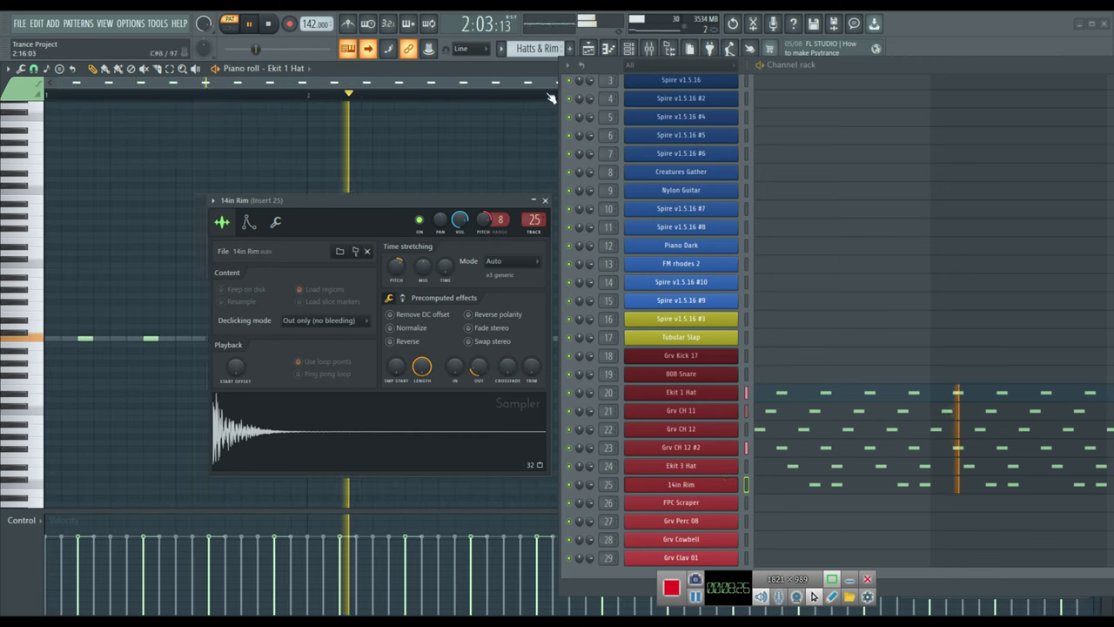
- Switch to the Percs pattern and view its percussion channels, then clear the channel rack and the 14in Rim sampler off the screen
{"action": "left_click", "coordinate": [503, 49]}
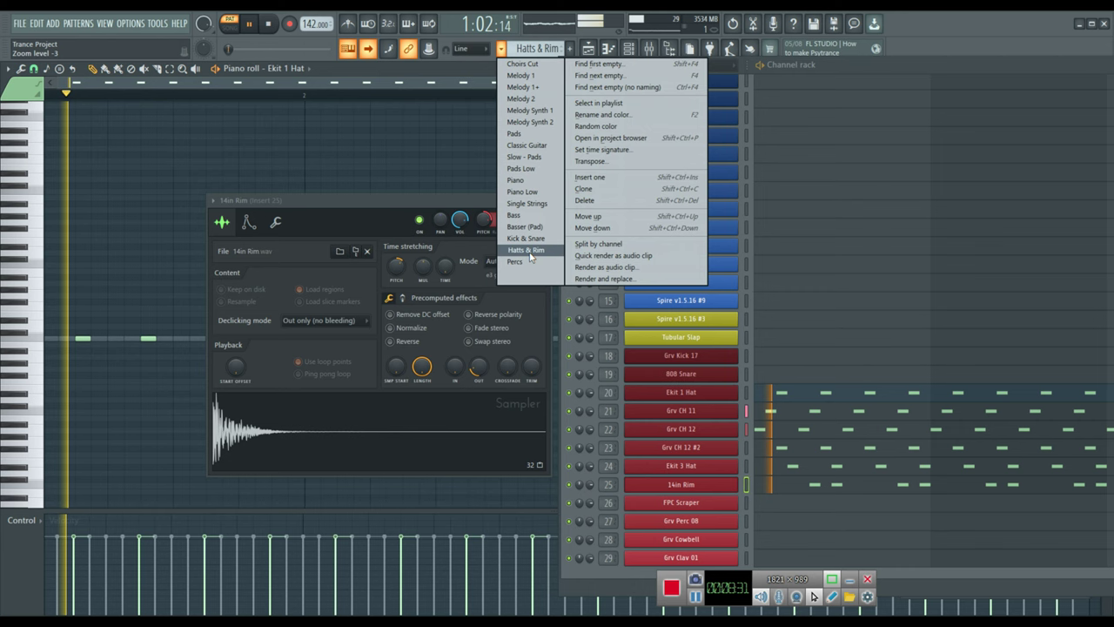
{"action": "left_click", "coordinate": [531, 261]}
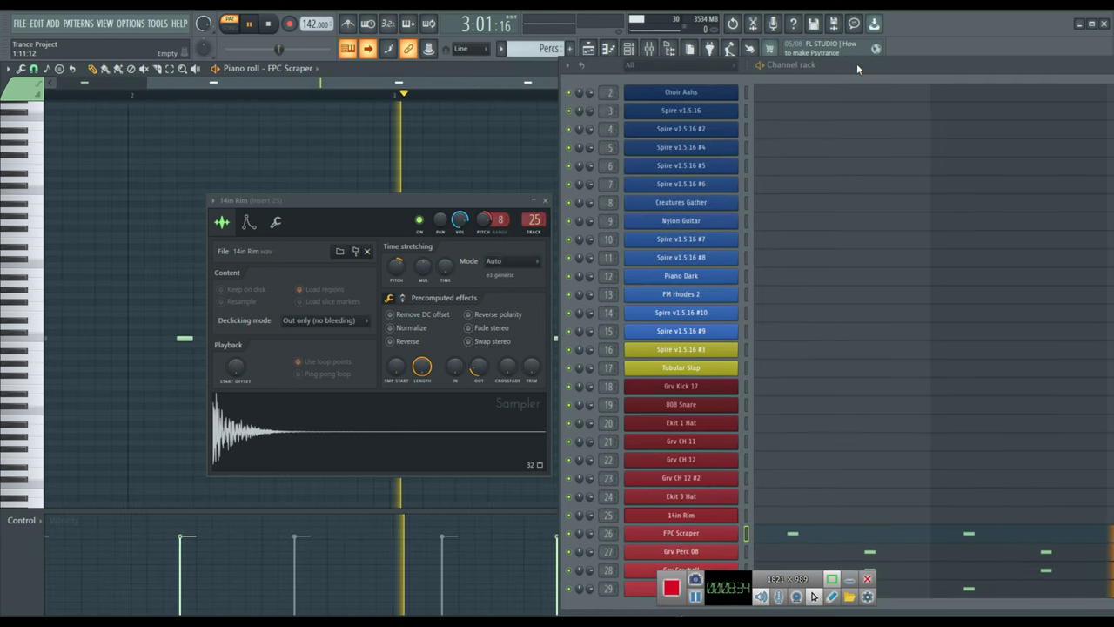
{"action": "left_click_drag", "start_coordinate": [856, 64], "coordinate": [646, 2]}
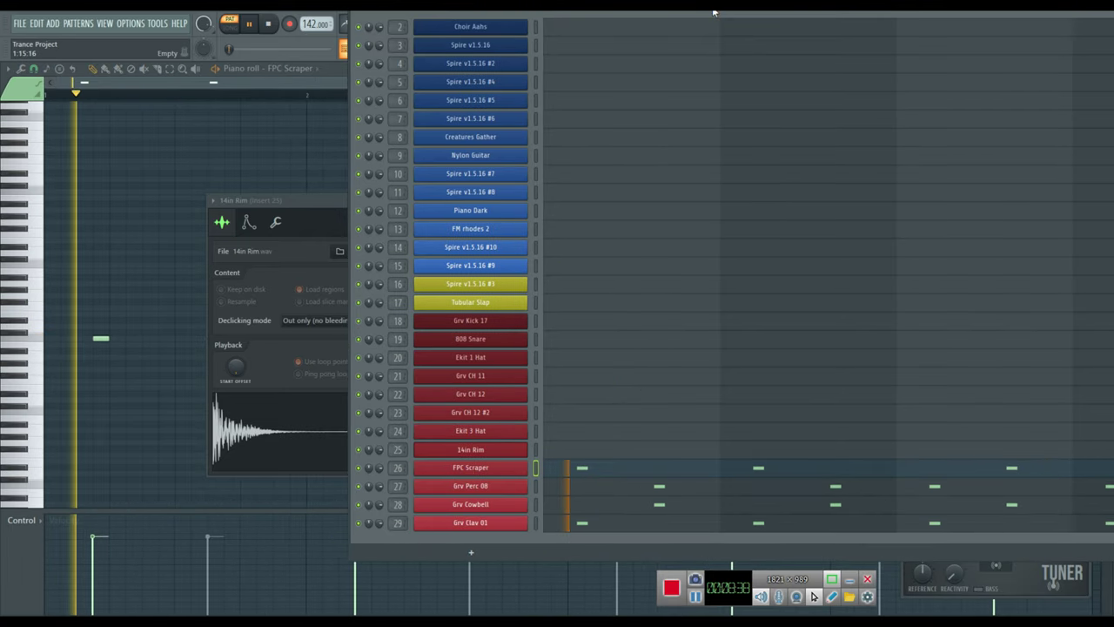
{"action": "left_click_drag", "start_coordinate": [714, 12], "coordinate": [919, 102]}
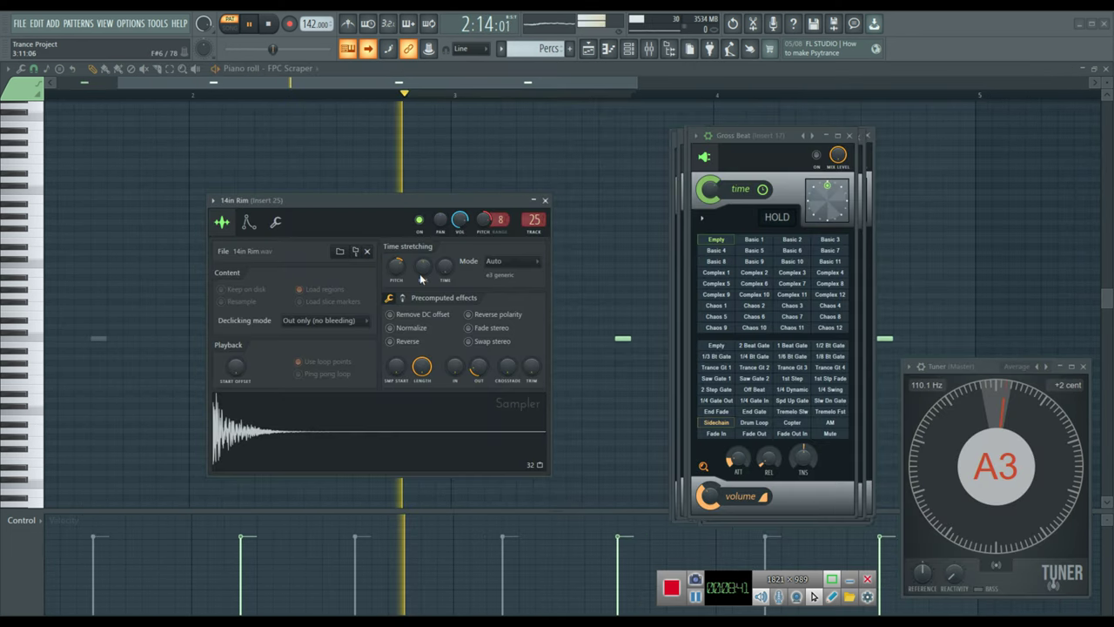
{"action": "left_click", "coordinate": [545, 200]}
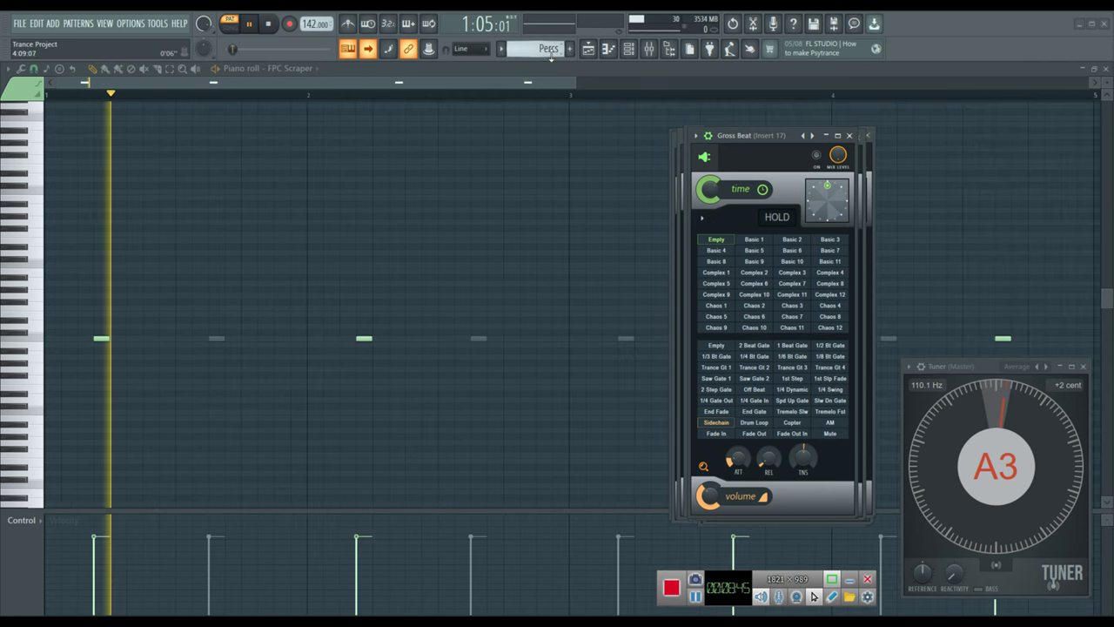
- Show the playlist, solo the Classic Guitar track, swap it for the Piano track alone, and switch playback to song mode
{"action": "left_click", "coordinate": [591, 53]}
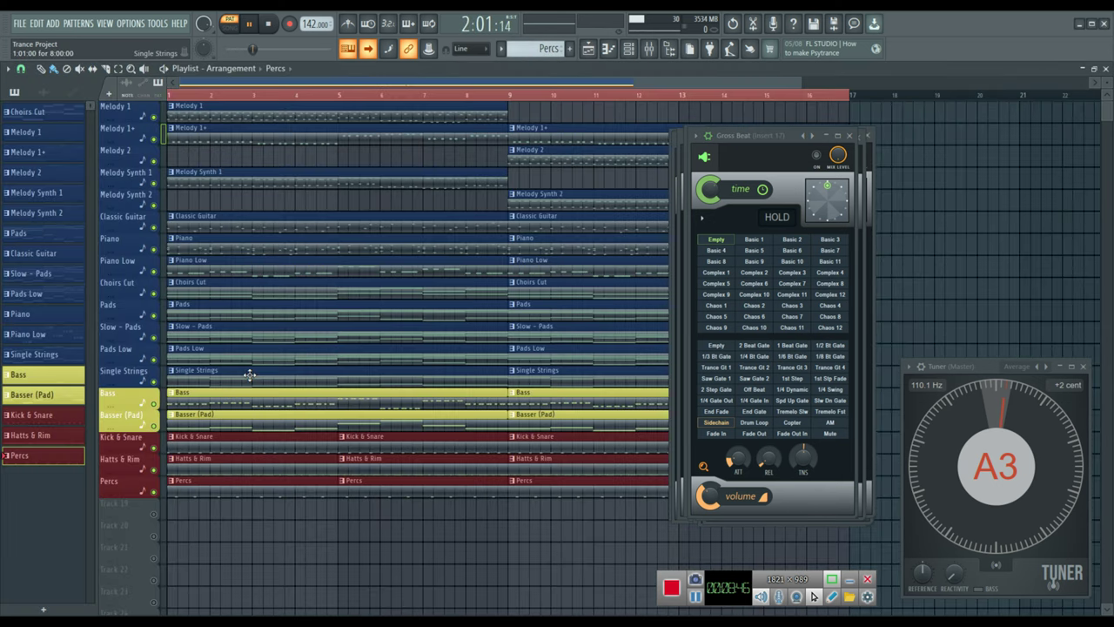
{"action": "right_click", "coordinate": [153, 226]}
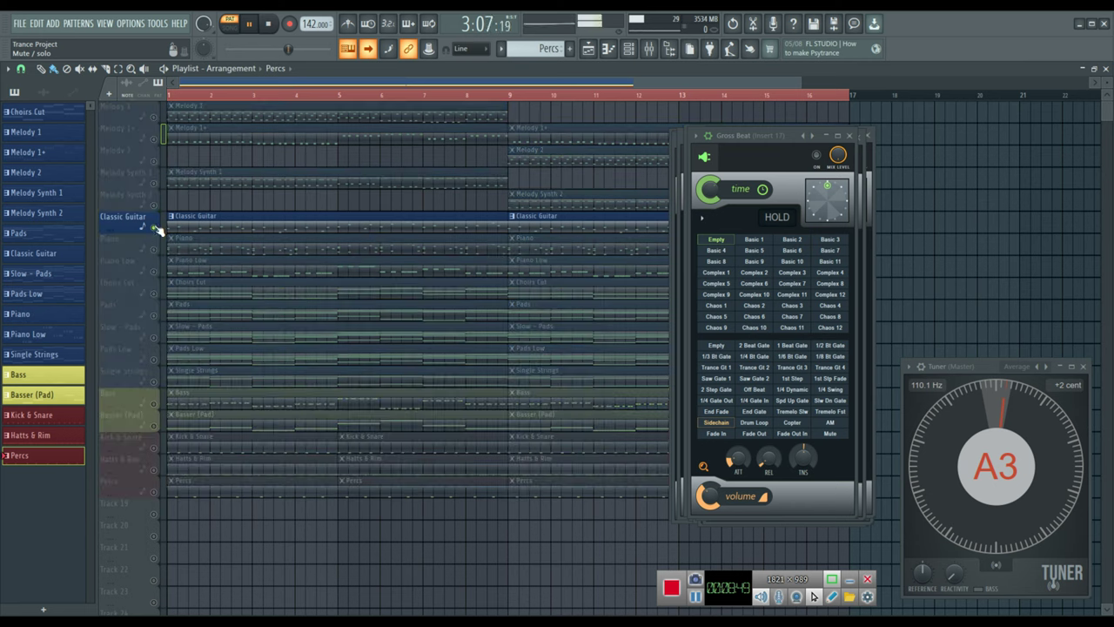
{"action": "left_click", "coordinate": [156, 249]}
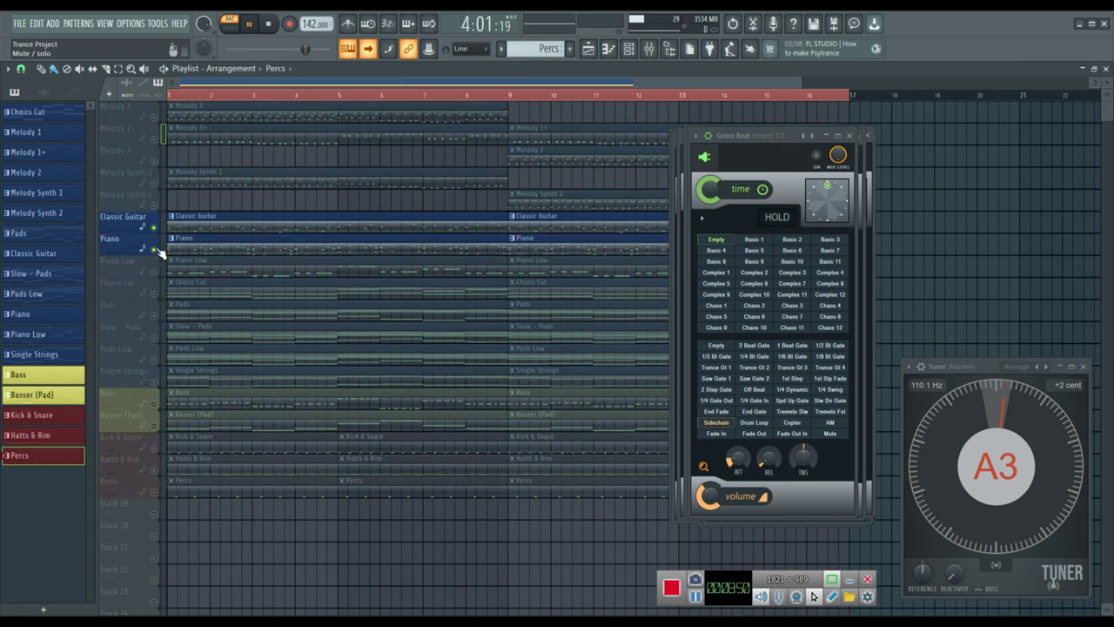
{"action": "left_click", "coordinate": [154, 228]}
{"action": "left_click", "coordinate": [232, 27]}
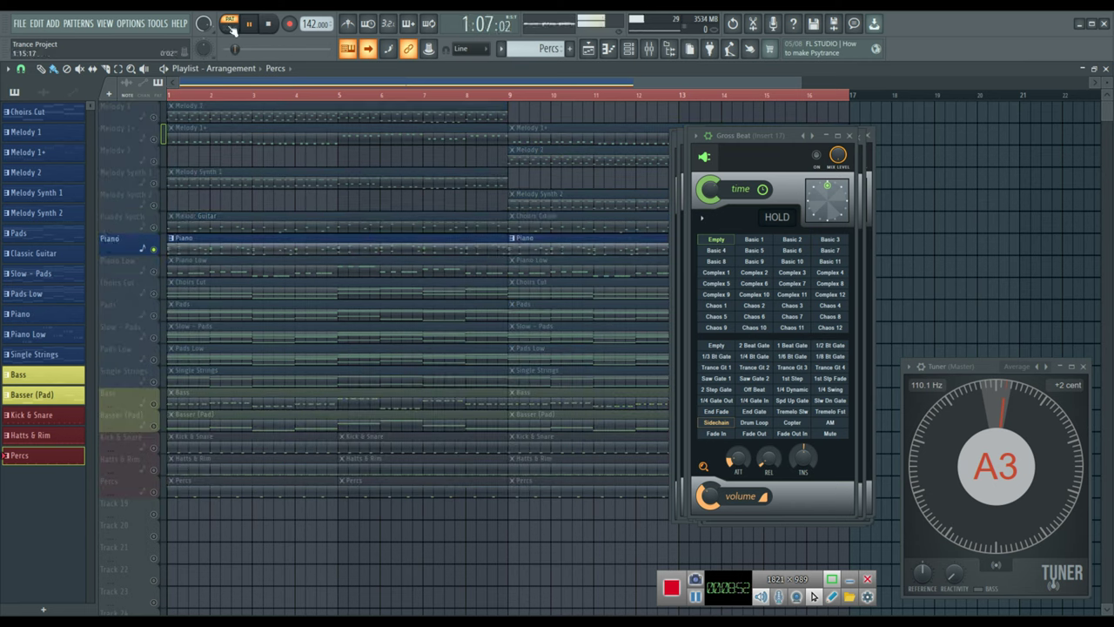
{"action": "left_click", "coordinate": [231, 27]}
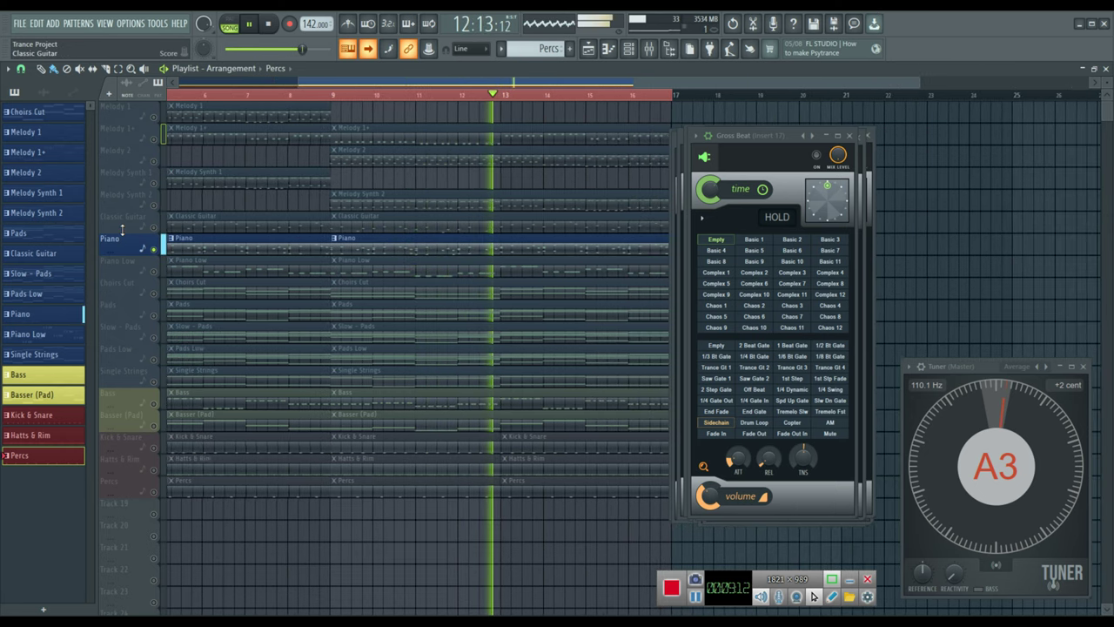
- Enlarge the Classic Guitar track, unmute it alongside Piano, and shrink it back to a compact height
{"action": "left_click_drag", "start_coordinate": [122, 229], "coordinate": [161, 324]}
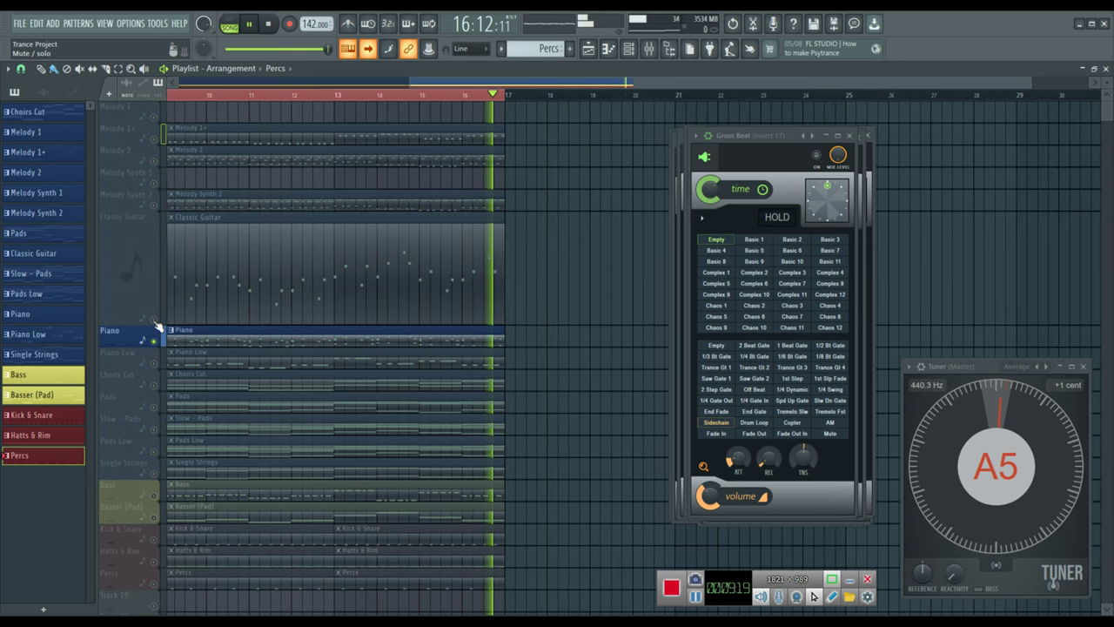
{"action": "left_click", "coordinate": [155, 321], "text": "ctrl"}
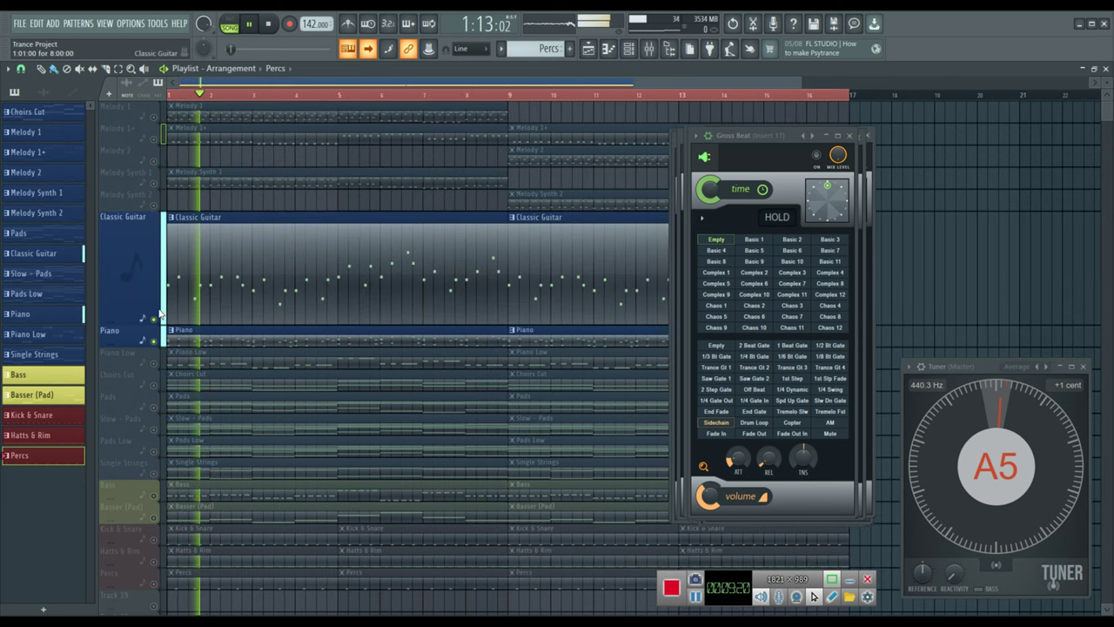
{"action": "left_click_drag", "start_coordinate": [125, 319], "coordinate": [114, 232]}
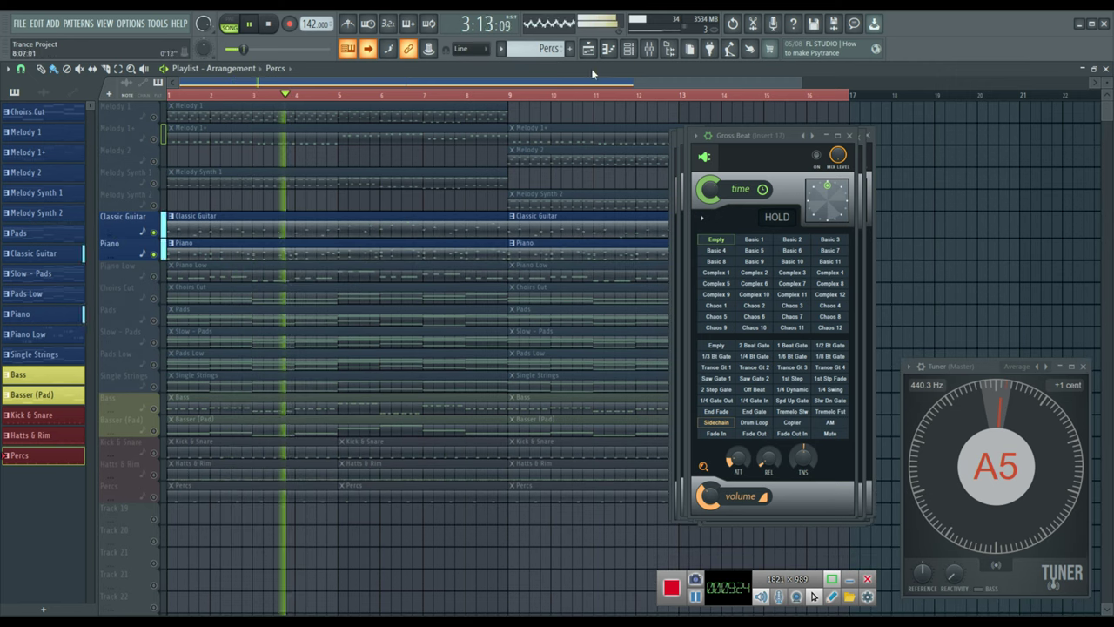
- Inspect Insert 9 and the master channel's Ozone 11 in the mixer, then close Ozone 11 and return to the playlist
{"action": "left_click", "coordinate": [649, 52]}
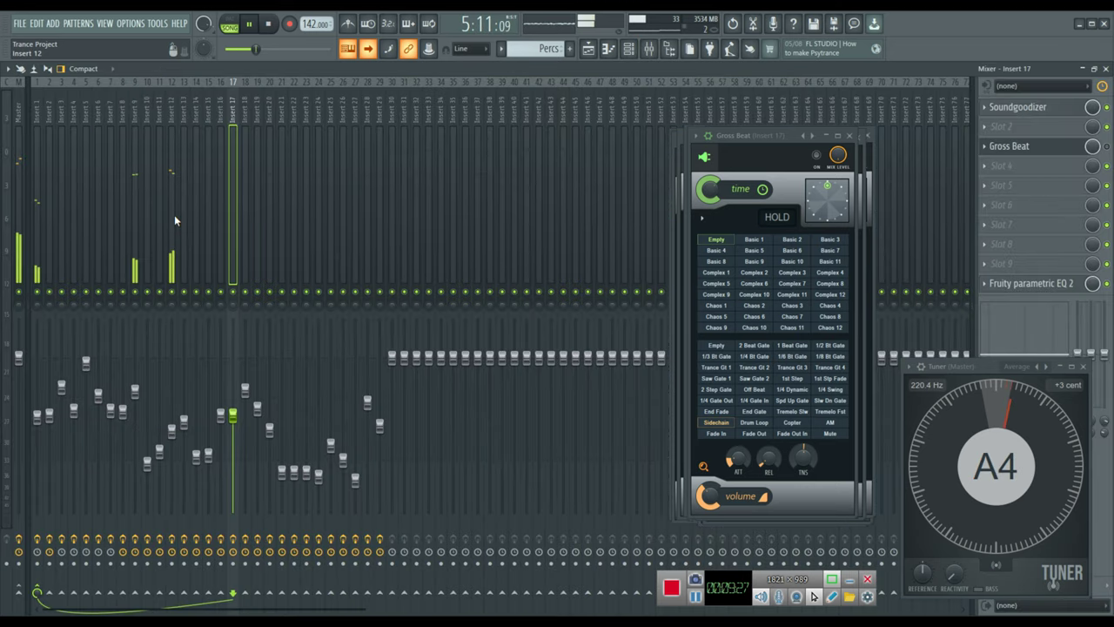
{"action": "left_click", "coordinate": [135, 210]}
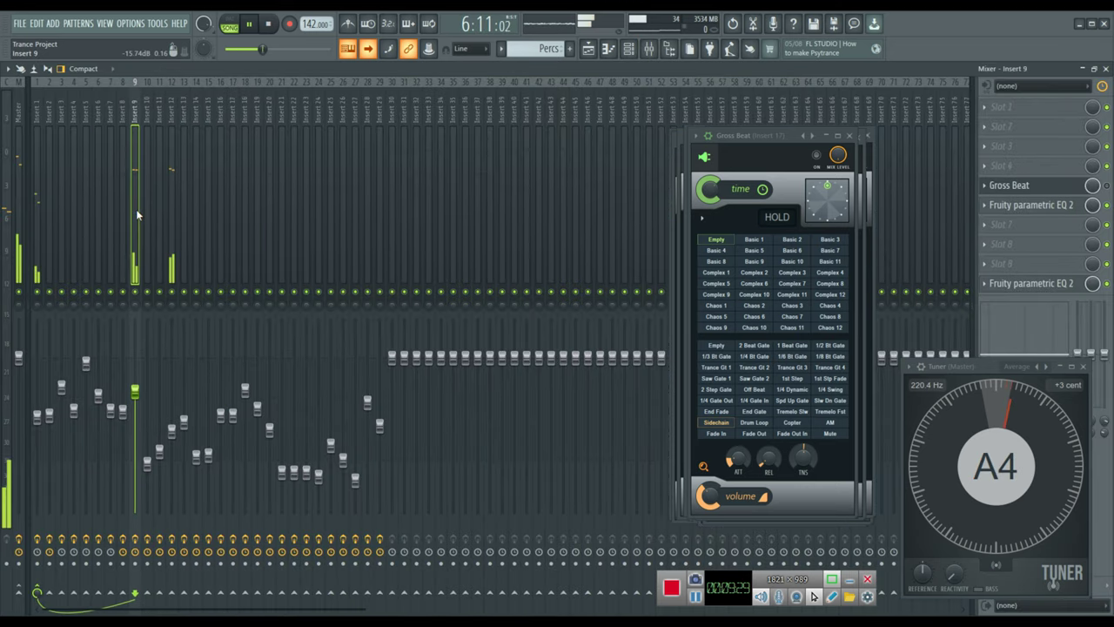
{"action": "left_click", "coordinate": [17, 200]}
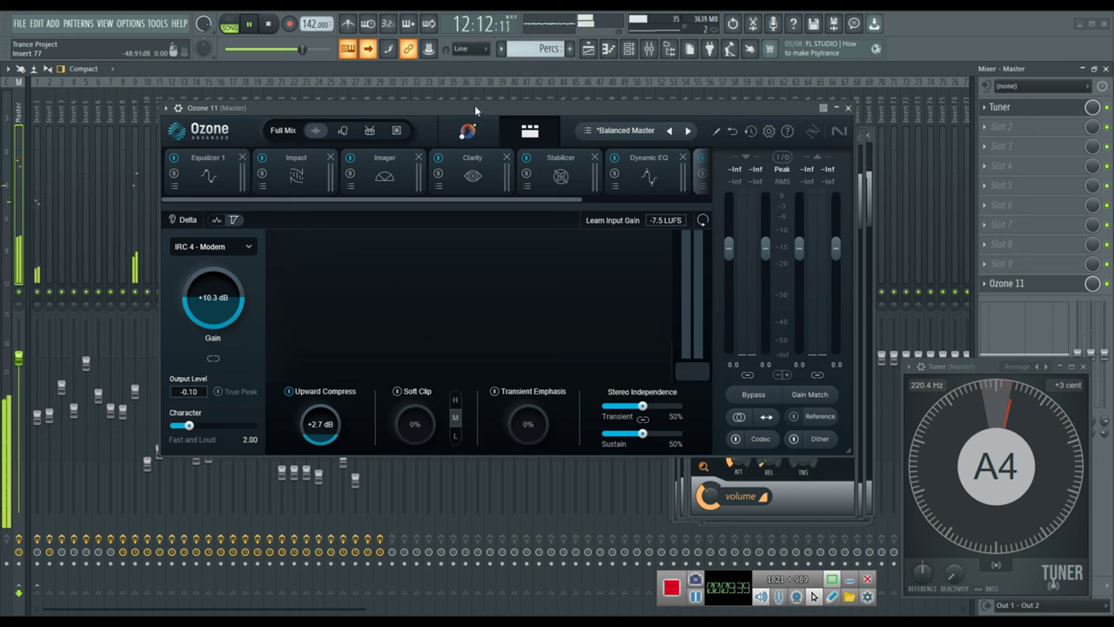
{"action": "left_click_drag", "start_coordinate": [474, 105], "coordinate": [398, 113]}
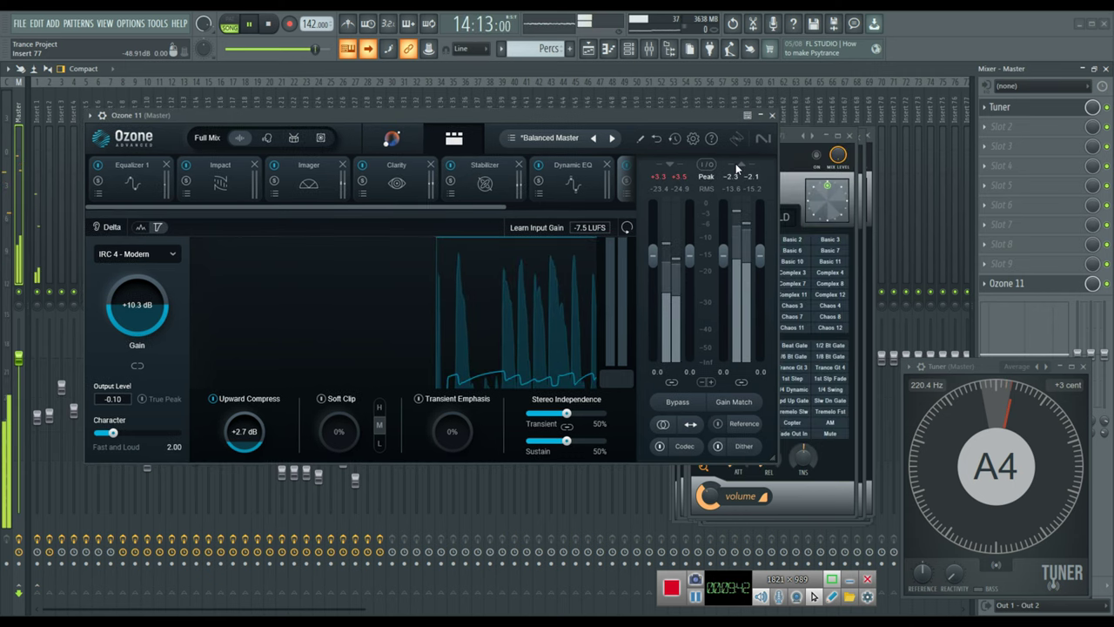
{"action": "left_click", "coordinate": [773, 115]}
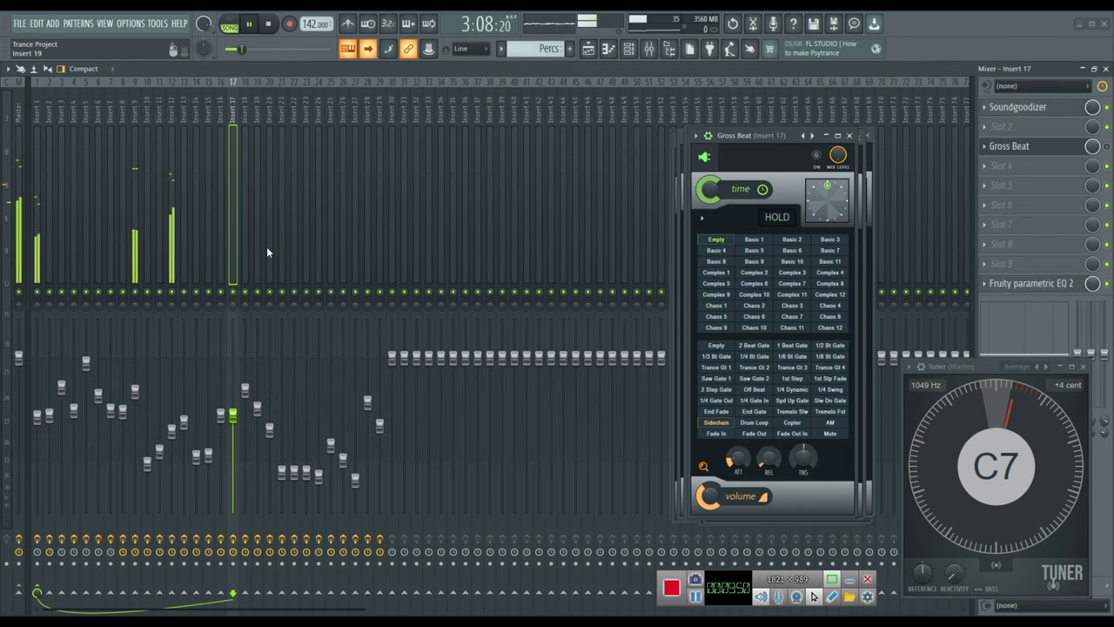
{"action": "key", "text": "F5"}
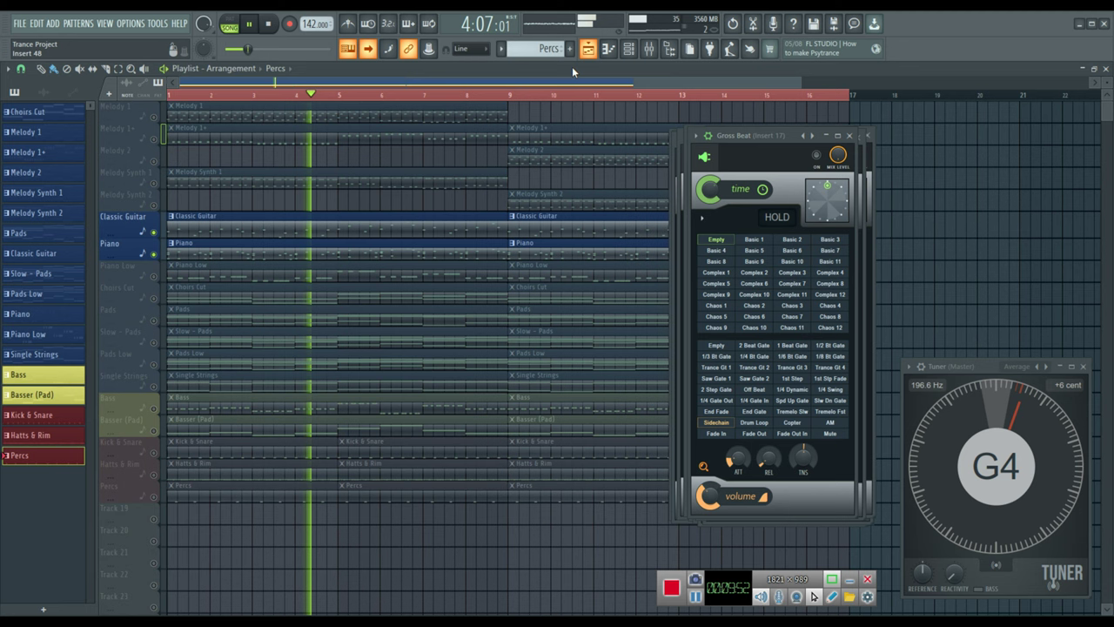
- Unmute the Choirs Cut, Pads and Slow - Pads tracks in turn, taking the first Slow - Pads clip off its track
{"action": "left_click", "coordinate": [155, 298]}
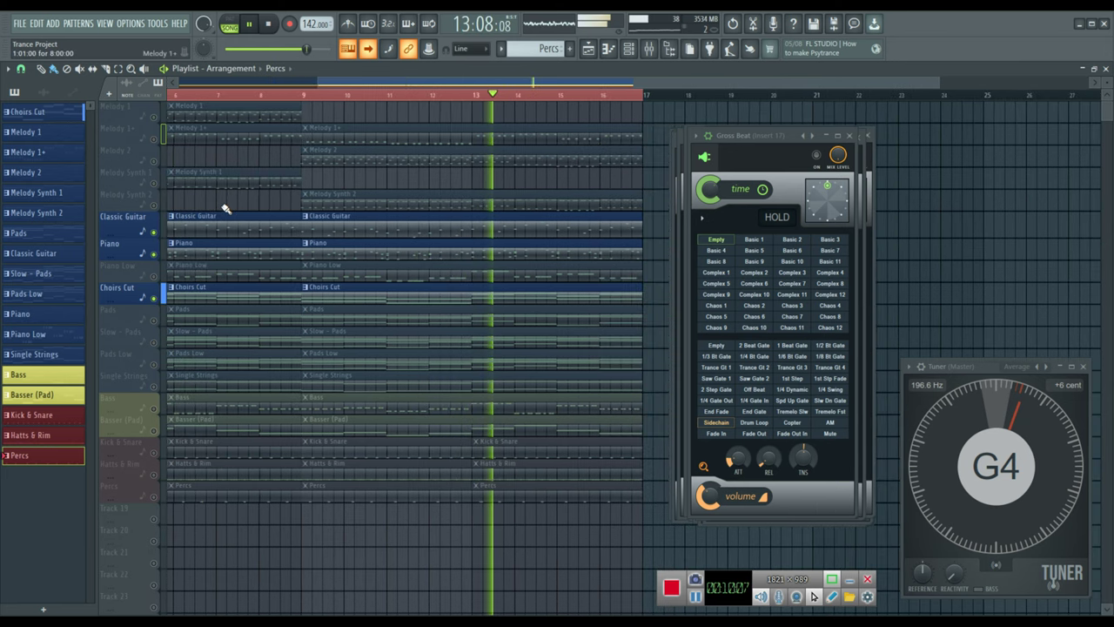
{"action": "left_click", "coordinate": [154, 320]}
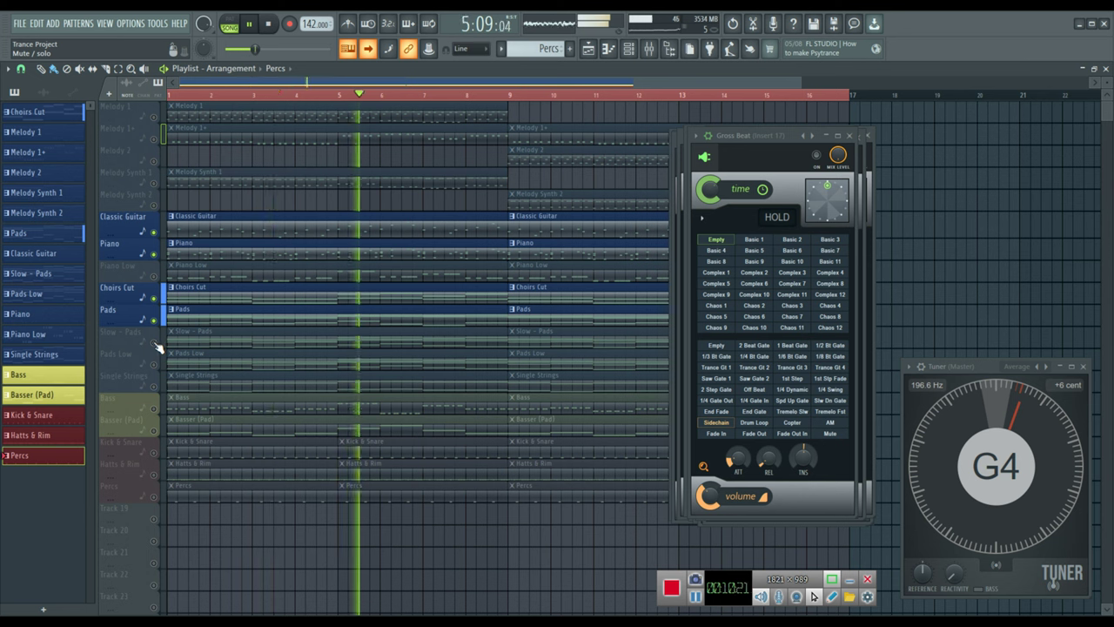
{"action": "left_click", "coordinate": [157, 345]}
{"action": "key", "text": "Delete"}
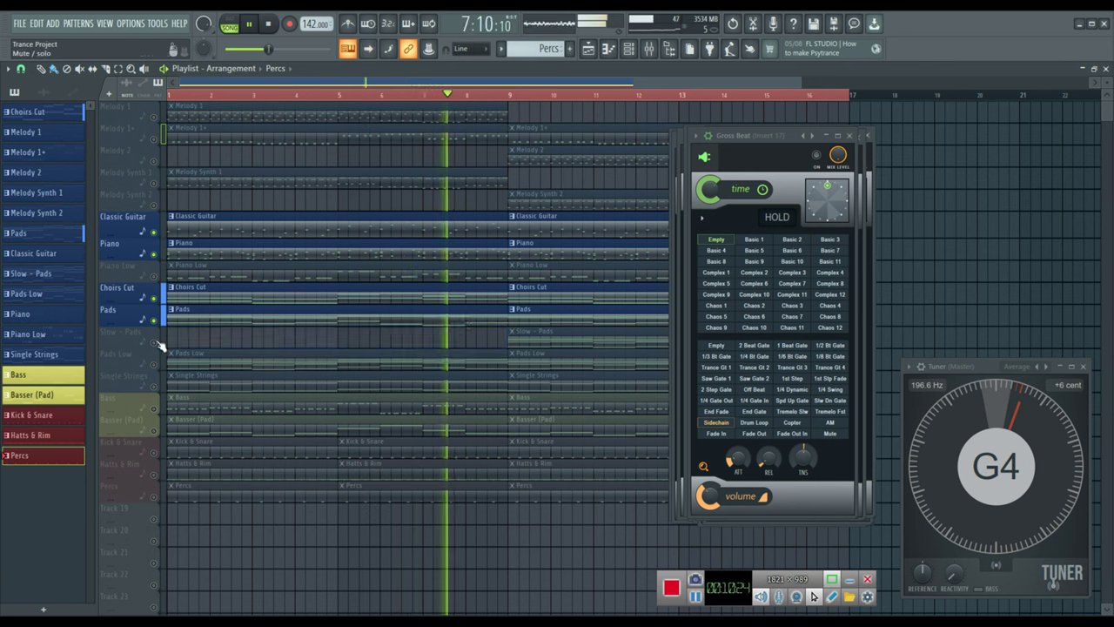
{"action": "left_click", "coordinate": [156, 343]}
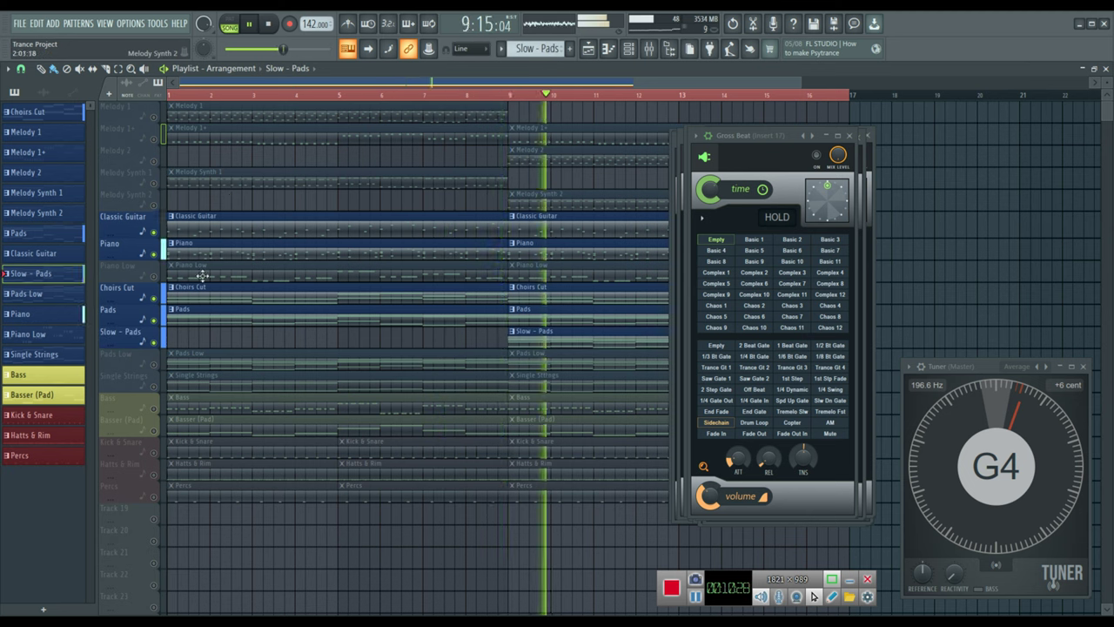
- Place the Slow - Pads clip back at bar 1 of the Slow - Pads track and unmute the Pads Low track
{"action": "left_click", "coordinate": [202, 555]}
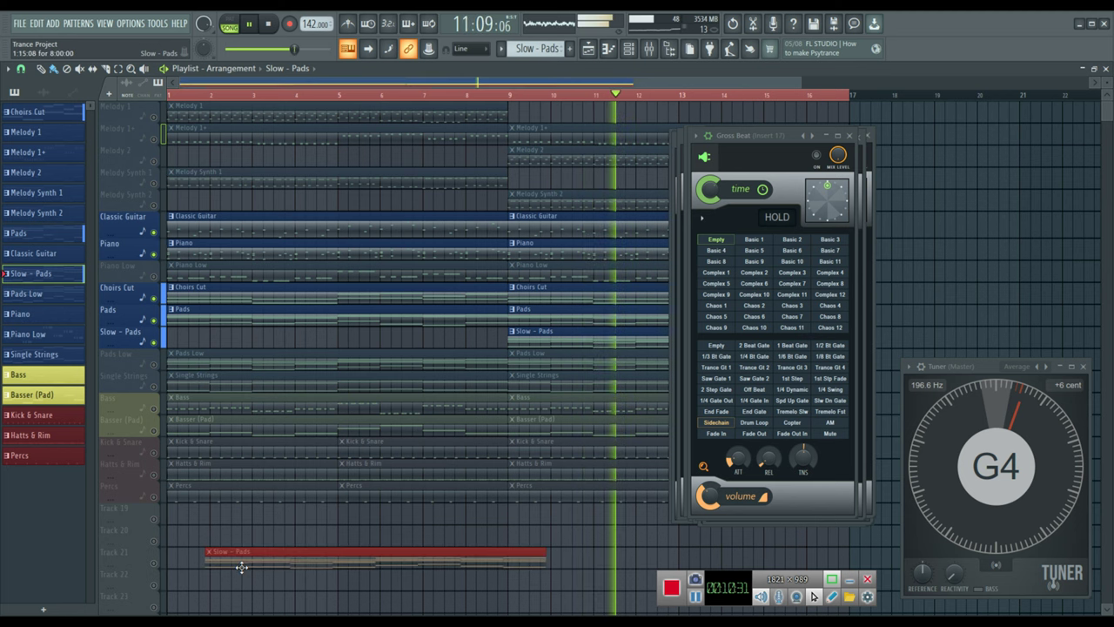
{"action": "left_click_drag", "start_coordinate": [215, 521], "coordinate": [185, 342]}
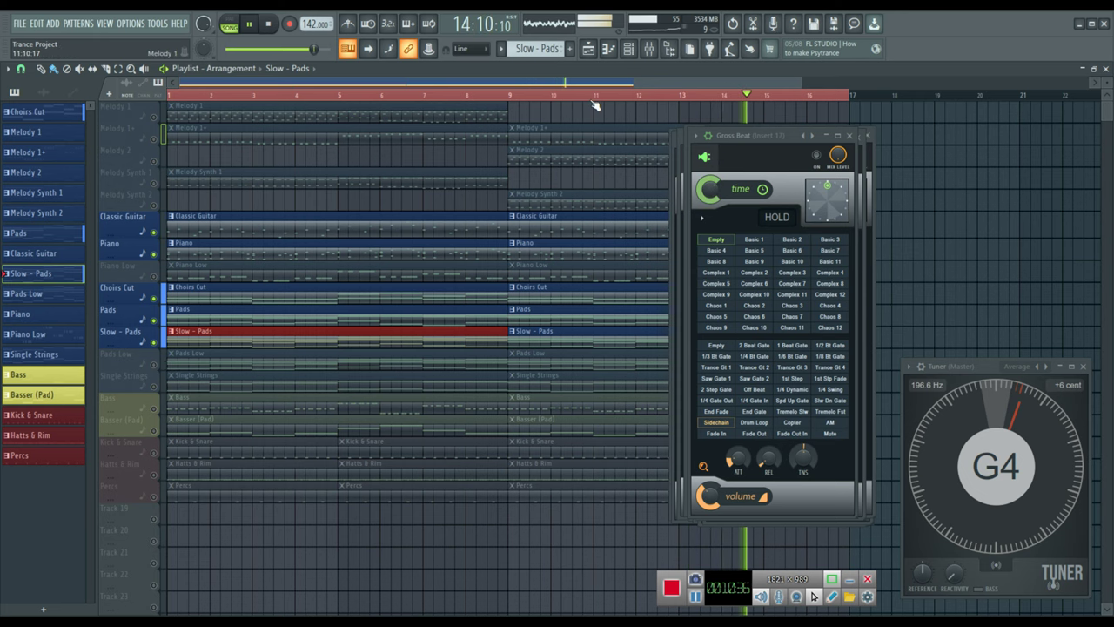
{"action": "left_click_drag", "start_coordinate": [595, 105], "coordinate": [351, 102]}
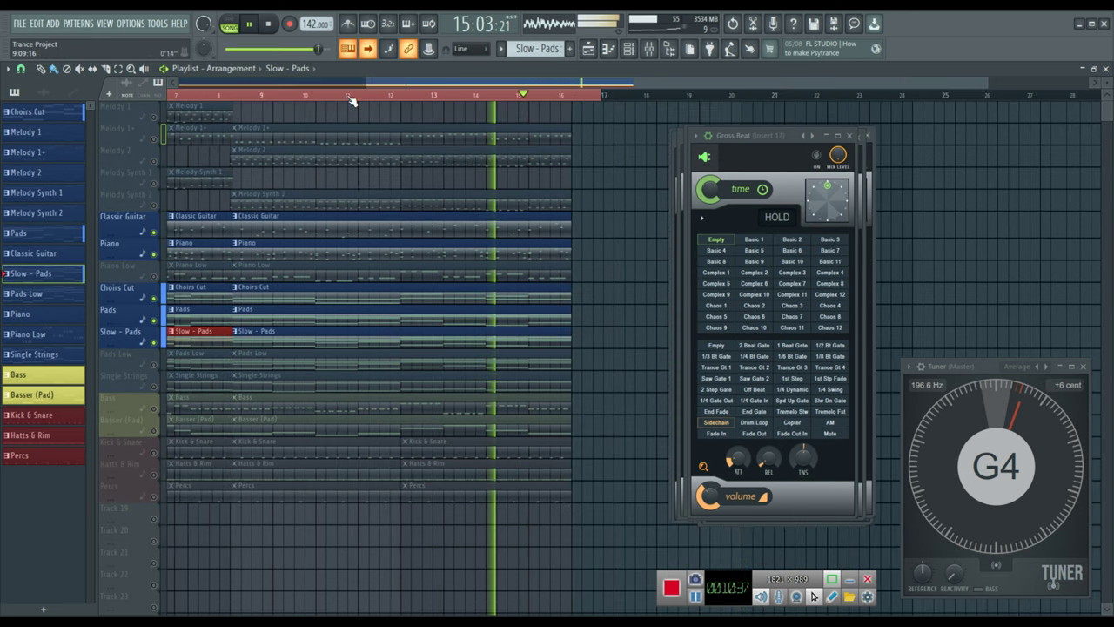
{"action": "left_click", "coordinate": [155, 364]}
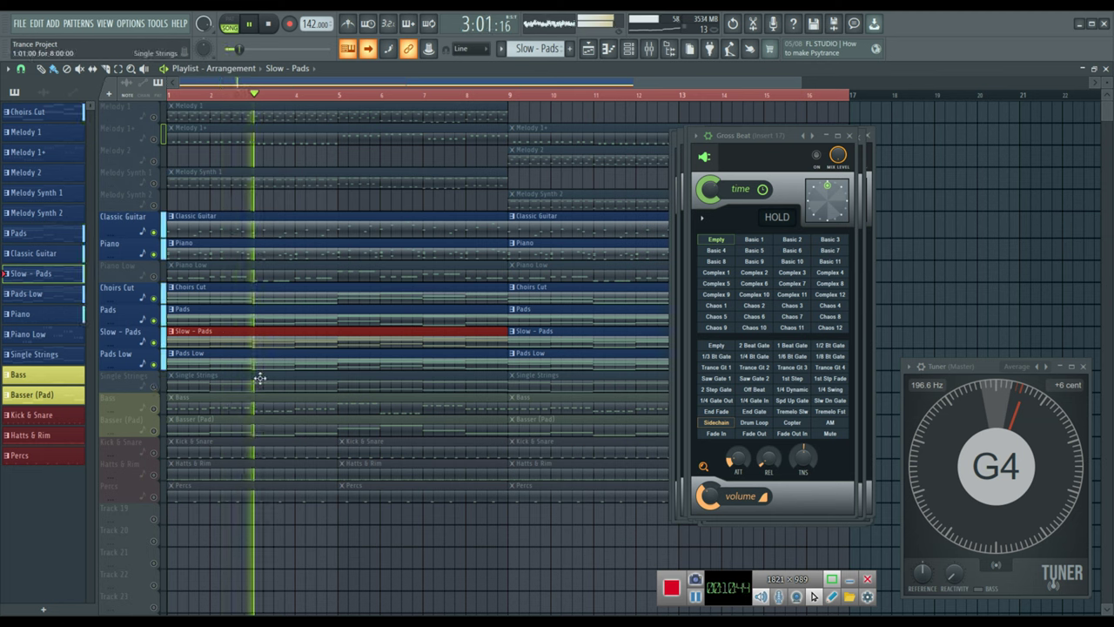
- Park the first Single Strings clip on an empty lower track, unmute the Single Strings track, and return the clip to bar 1
{"action": "left_click_drag", "start_coordinate": [260, 377], "coordinate": [216, 562]}
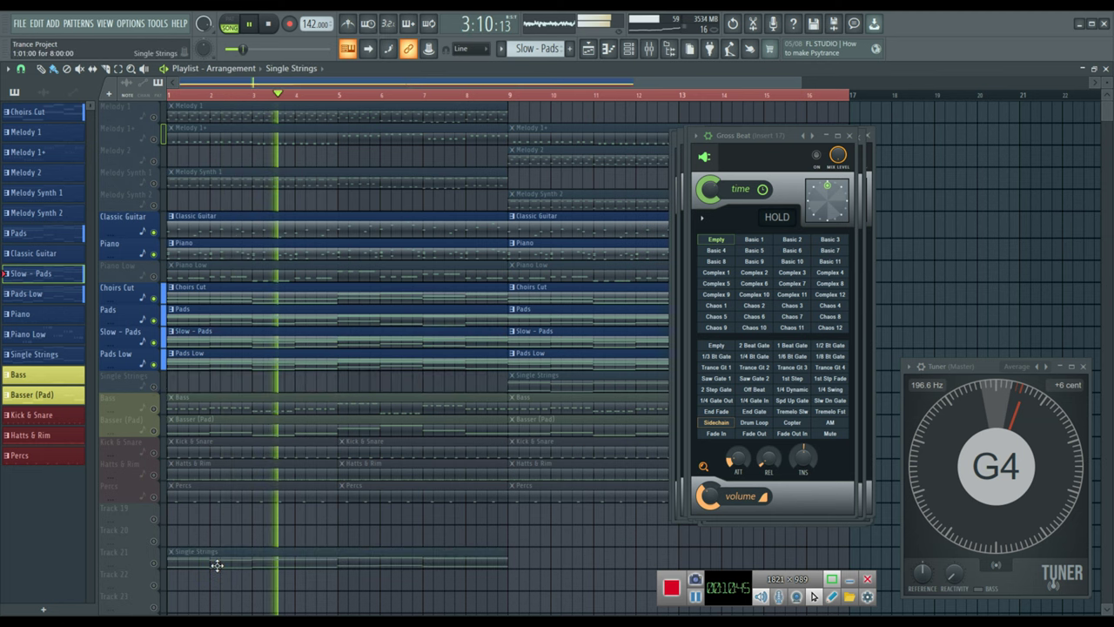
{"action": "left_click", "coordinate": [154, 386]}
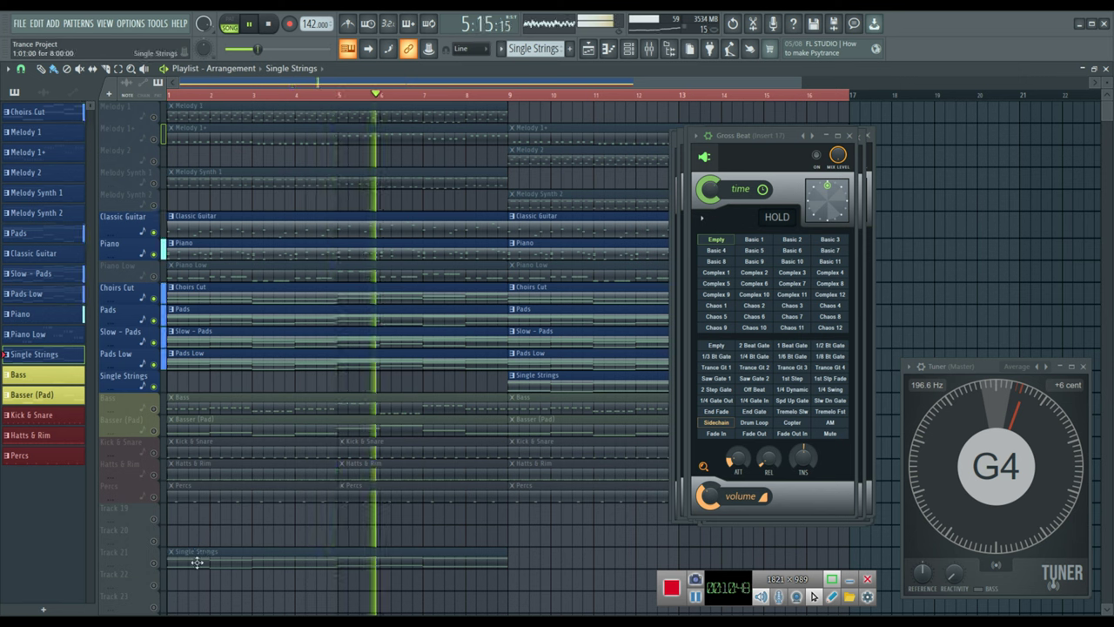
{"action": "right_click", "coordinate": [195, 560]}
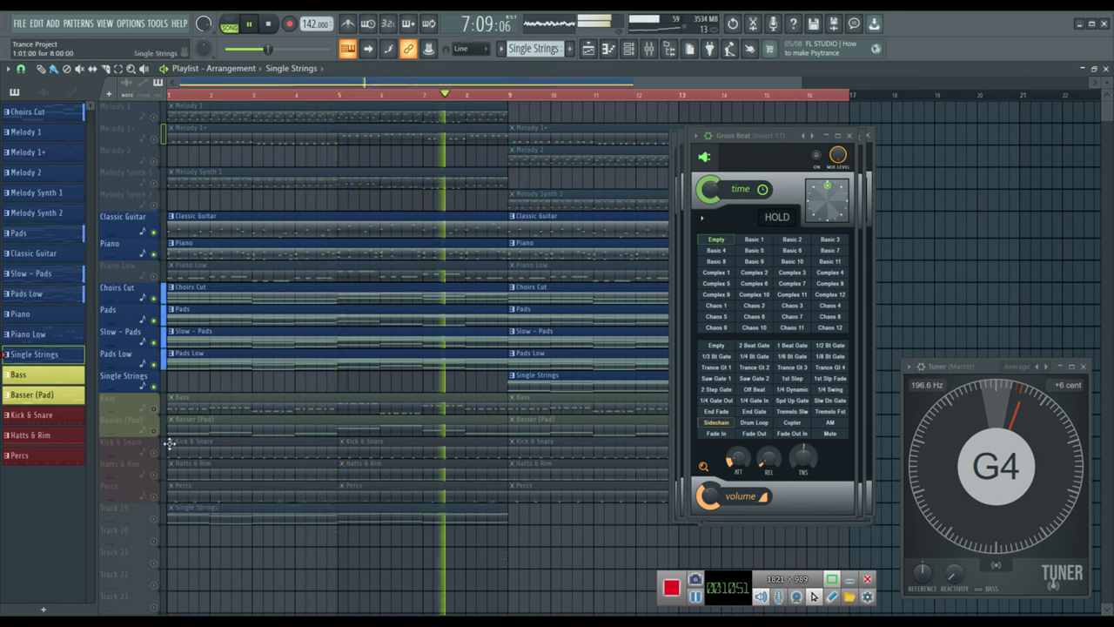
{"action": "left_click", "coordinate": [162, 374]}
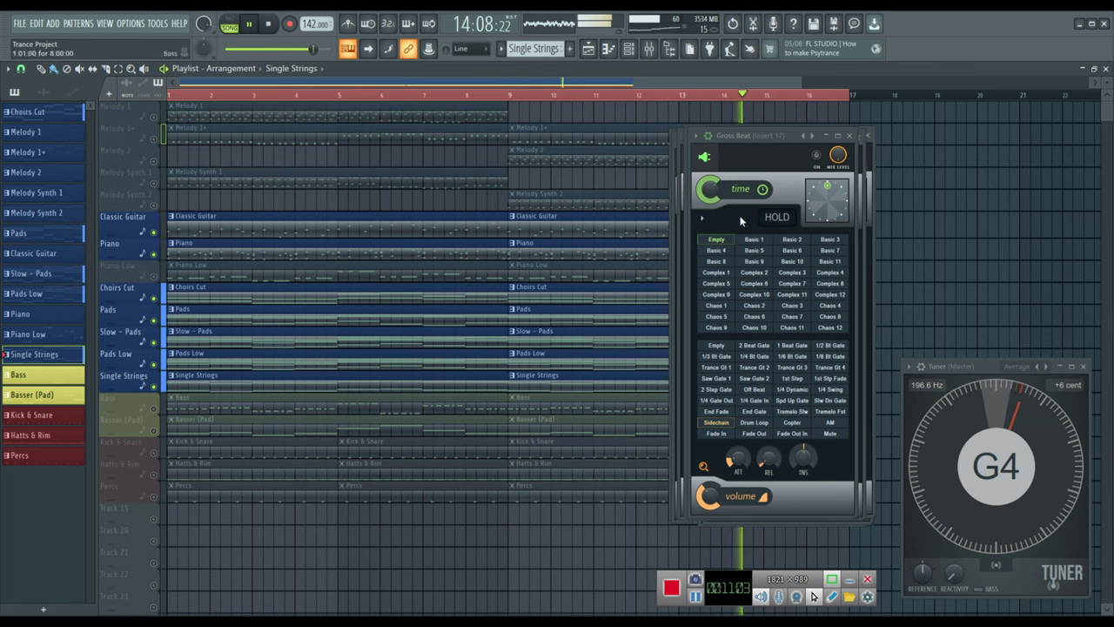
- Unmute the Bass, Basser (Pad) and Piano Low tracks so they play together in the arrangement
{"action": "left_click", "coordinate": [154, 409]}
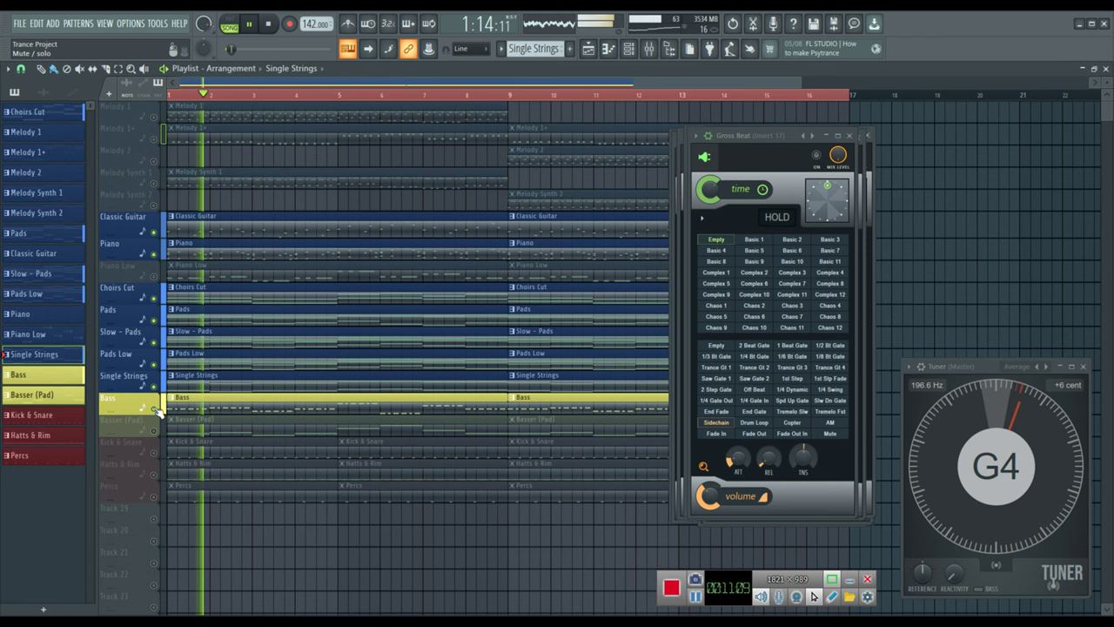
{"action": "left_click", "coordinate": [155, 431]}
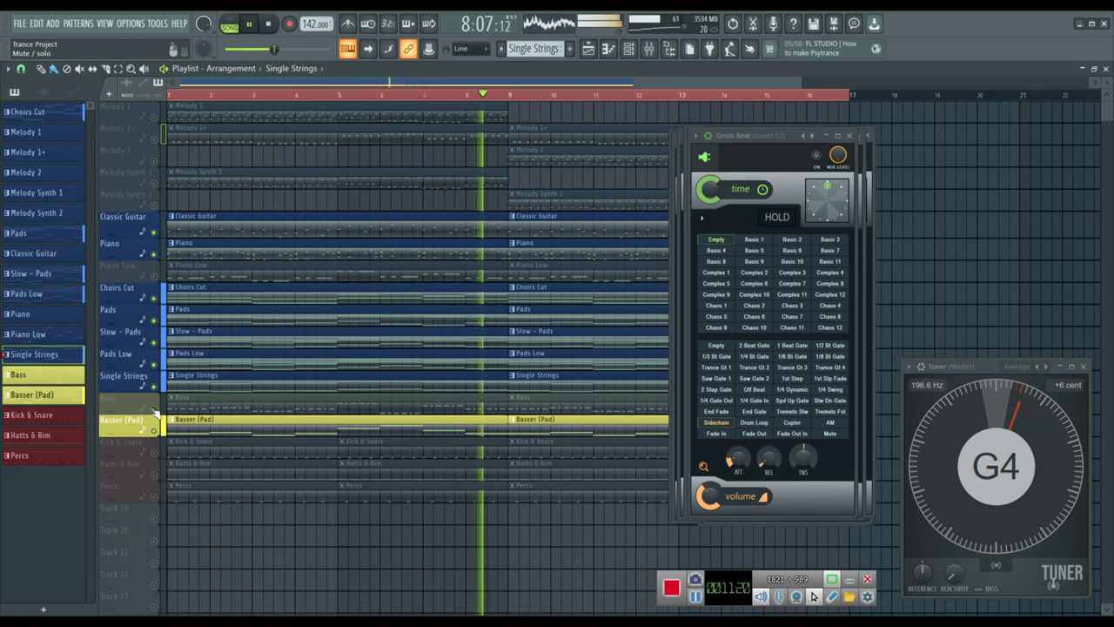
{"action": "left_click", "coordinate": [154, 409]}
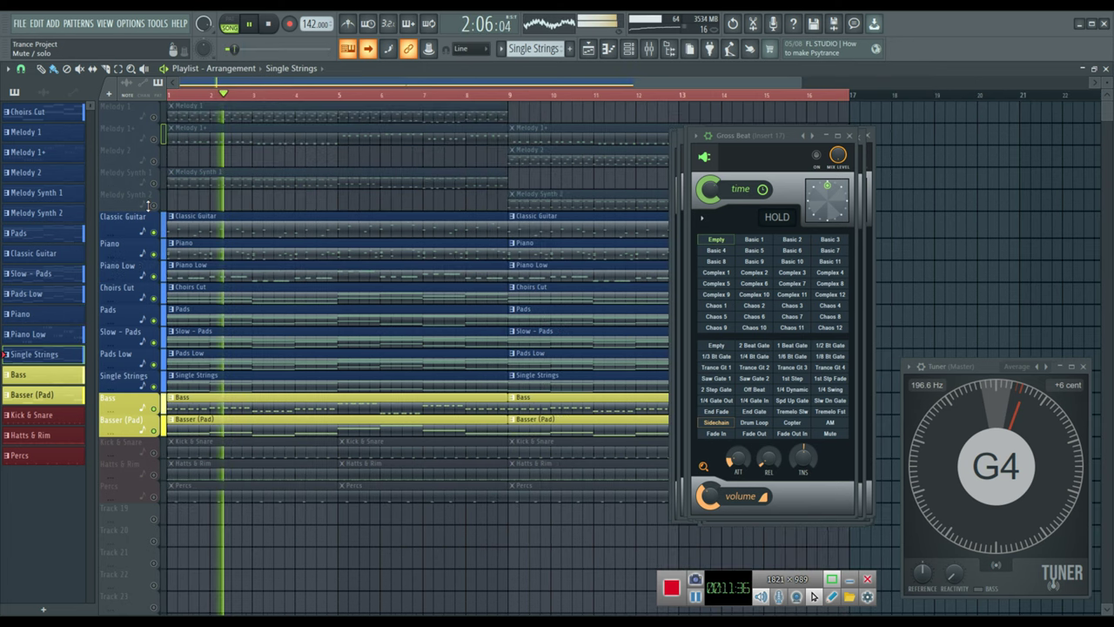
{"action": "left_click", "coordinate": [155, 276]}
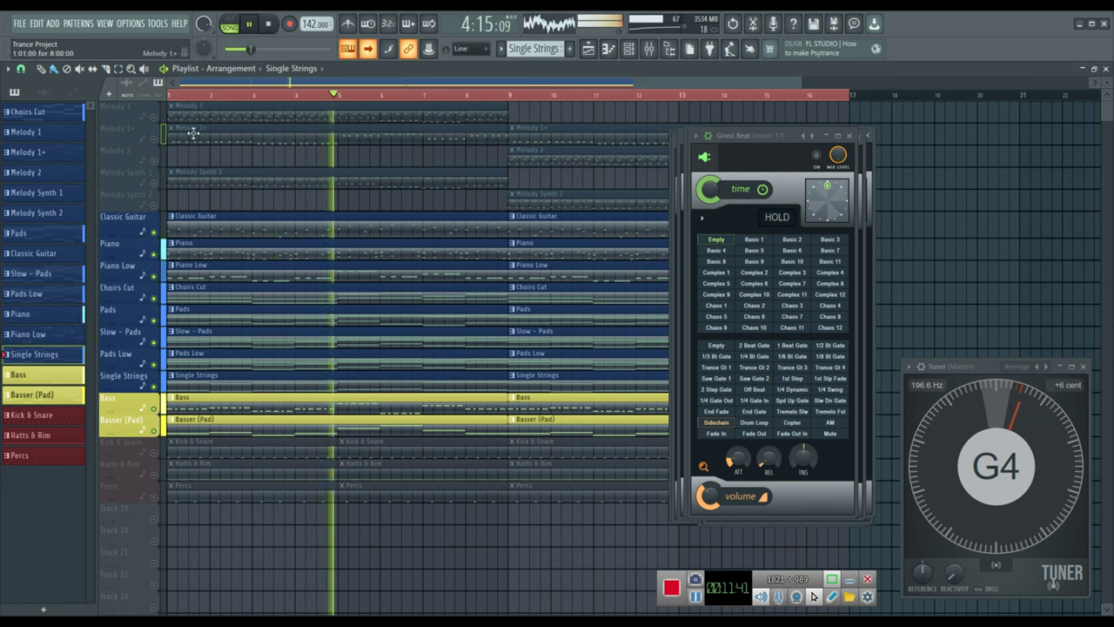
- Park the first Melody 1+ clip on the Melody 2 track, unmute the Melody 1+ track, and return the clip to bar 1
{"action": "left_click_drag", "start_coordinate": [193, 132], "coordinate": [186, 154]}
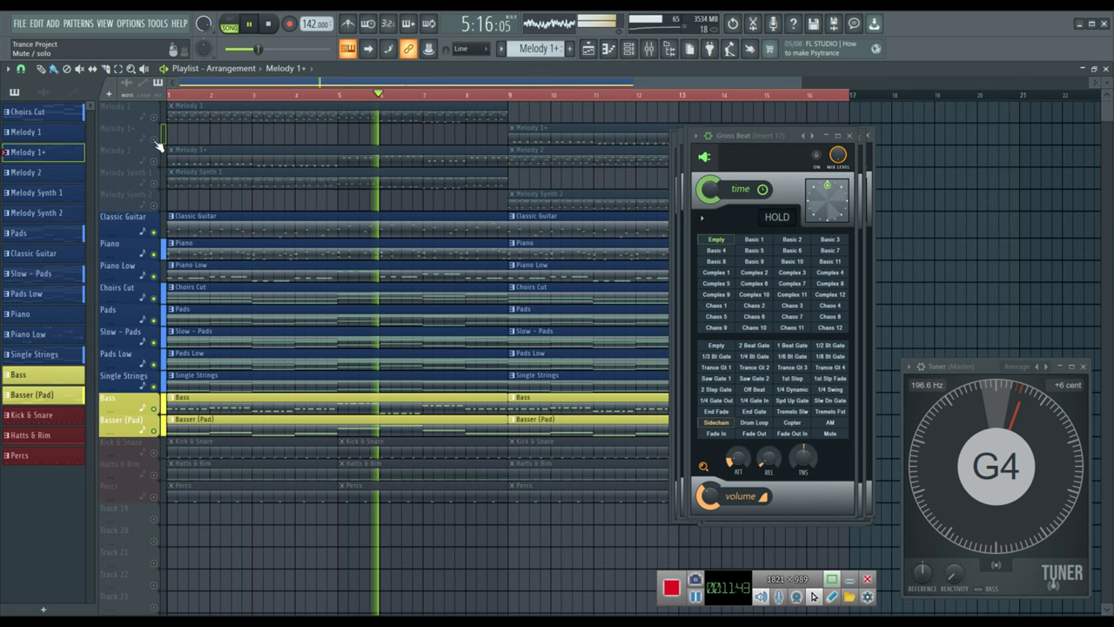
{"action": "left_click", "coordinate": [155, 139]}
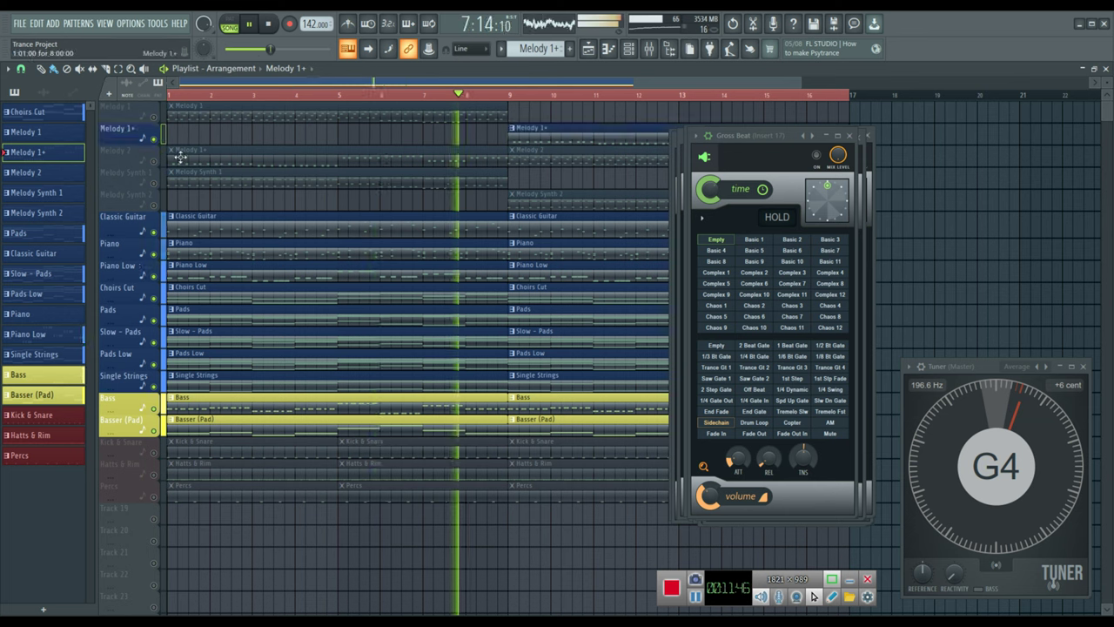
{"action": "left_click_drag", "start_coordinate": [180, 155], "coordinate": [178, 129]}
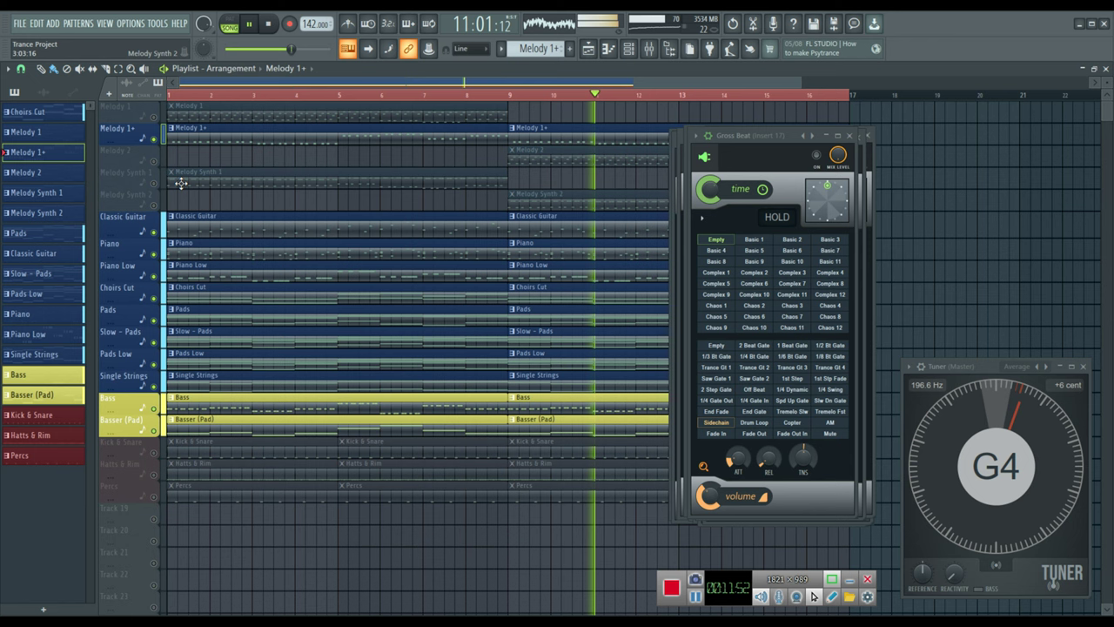
- Unmute the Melody Synth 1, Melody 2 and Melody Synth 2 tracks
{"action": "left_click", "coordinate": [153, 183]}
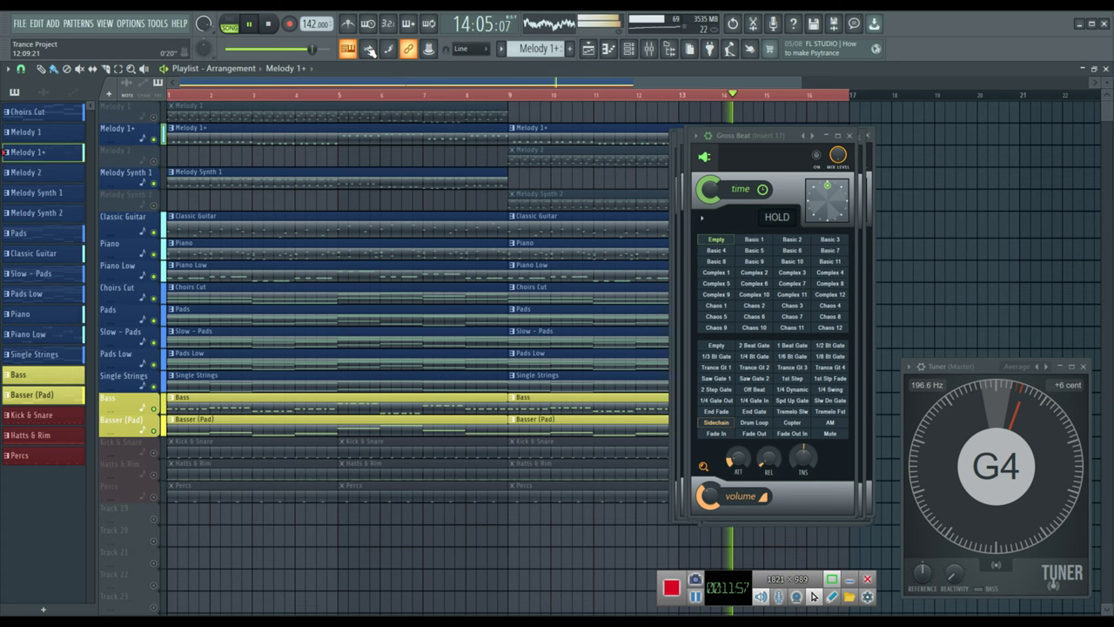
{"action": "scroll", "coordinate": [299, 201], "scroll_direction": "right", "scroll_amount": 5}
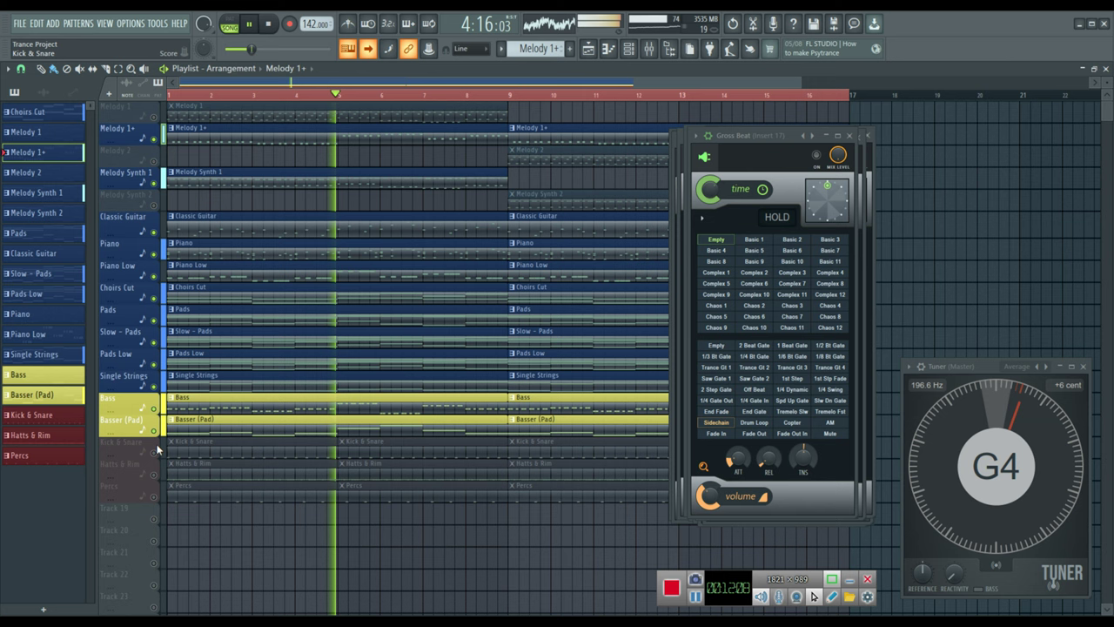
{"action": "left_click", "coordinate": [164, 190]}
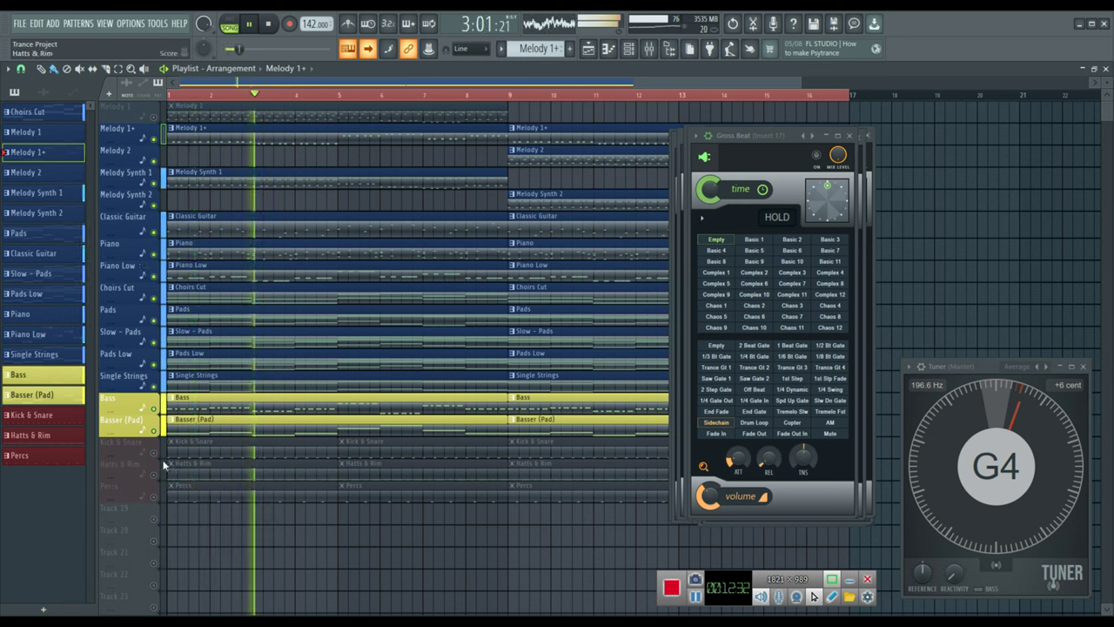
- Move the second Kick & Snare clip off its track, set the playlist snap to Bar, and return the clip to bar 5
{"action": "mouse_move", "coordinate": [413, 448]}
{"action": "left_mouse_down"}
{"action": "mouse_move", "coordinate": [400, 551]}
{"action": "mouse_move", "coordinate": [411, 537]}
{"action": "mouse_move", "coordinate": [410, 442]}
{"action": "mouse_move", "coordinate": [409, 463]}
{"action": "left_mouse_up"}
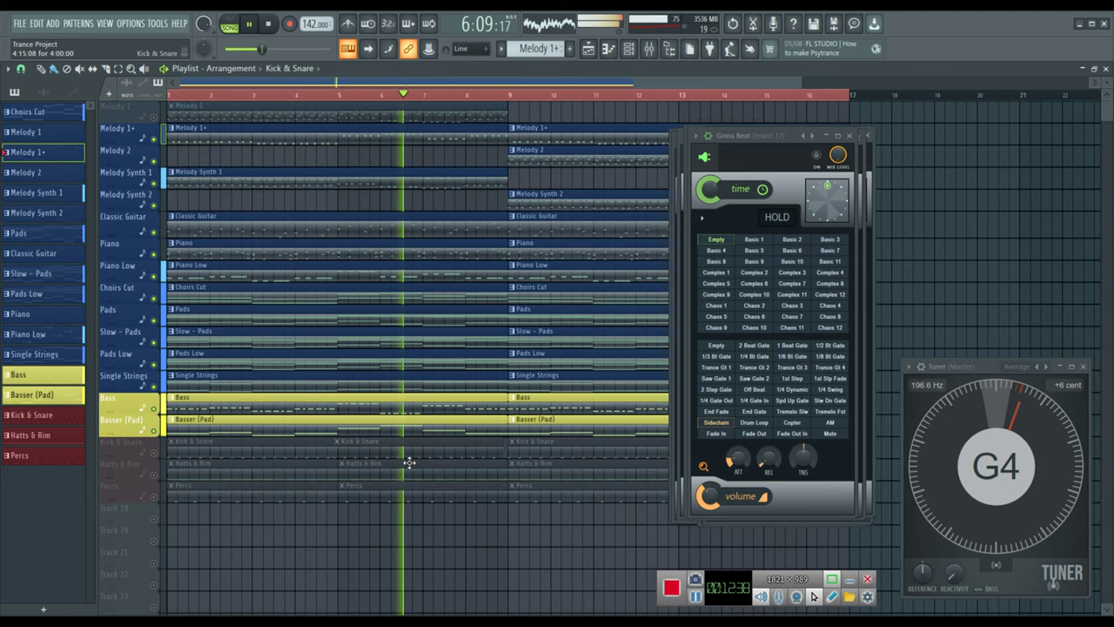
{"action": "scroll", "coordinate": [223, 430], "scroll_direction": "down", "scroll_amount": 2}
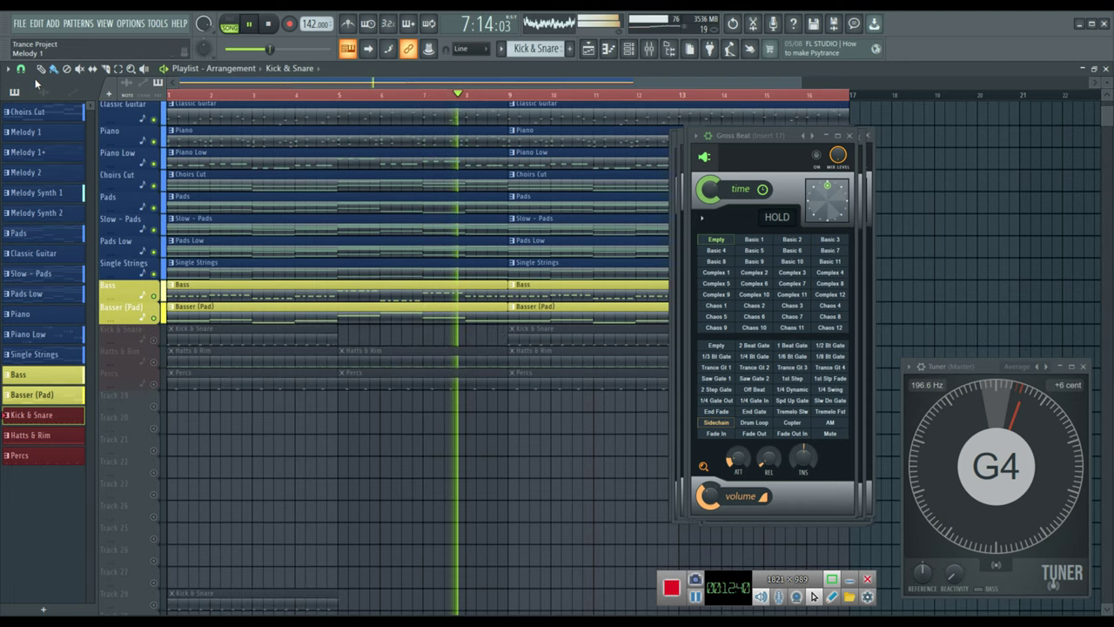
{"action": "left_click", "coordinate": [20, 68]}
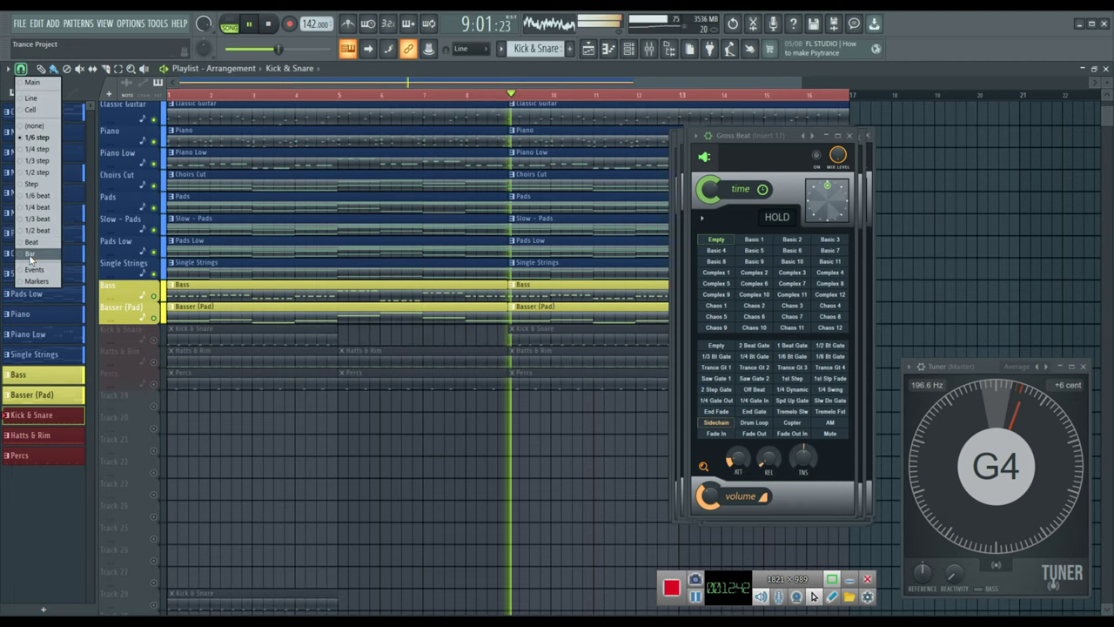
{"action": "left_click", "coordinate": [30, 255]}
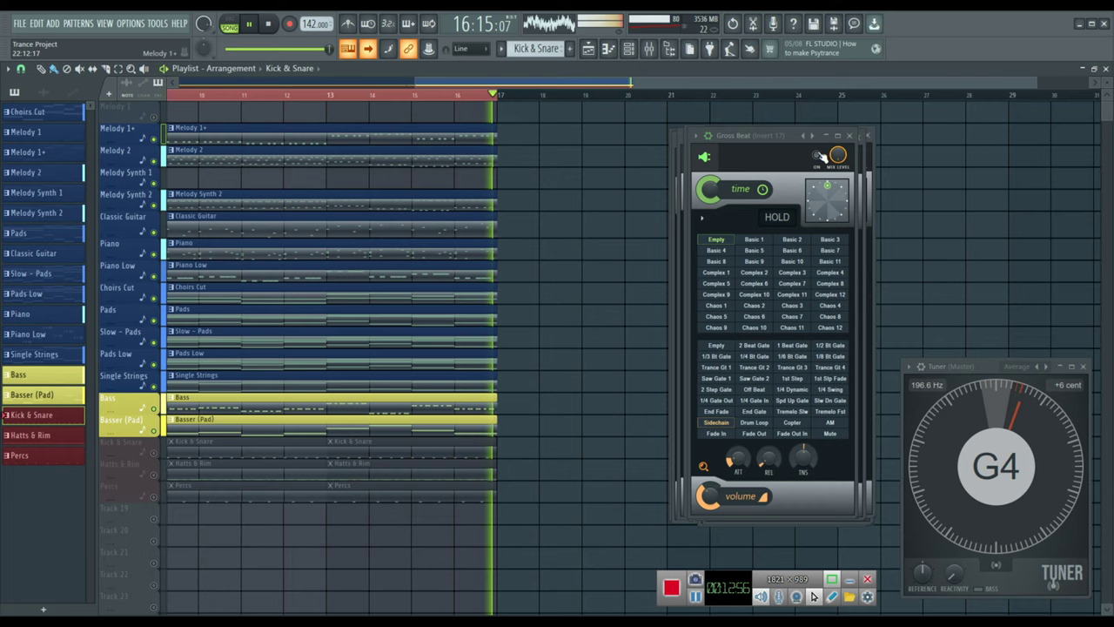
- Switch on Gross Beat for Insert 17 and close the Gross Beat window of Insert 11
{"action": "left_click", "coordinate": [818, 155]}
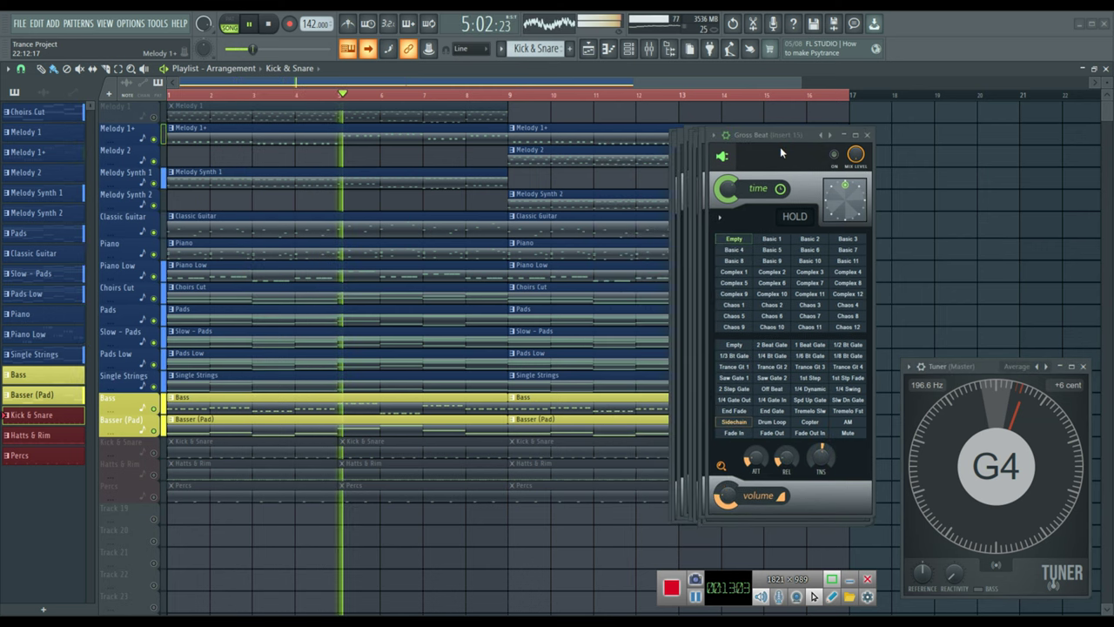
{"action": "left_click", "coordinate": [786, 134]}
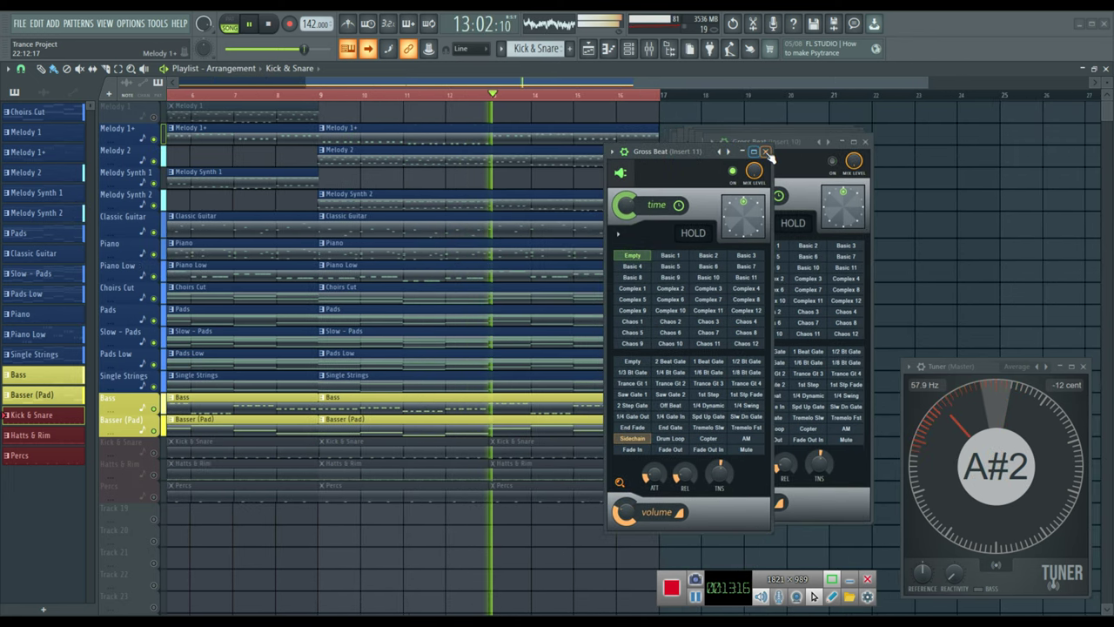
{"action": "left_click", "coordinate": [766, 152]}
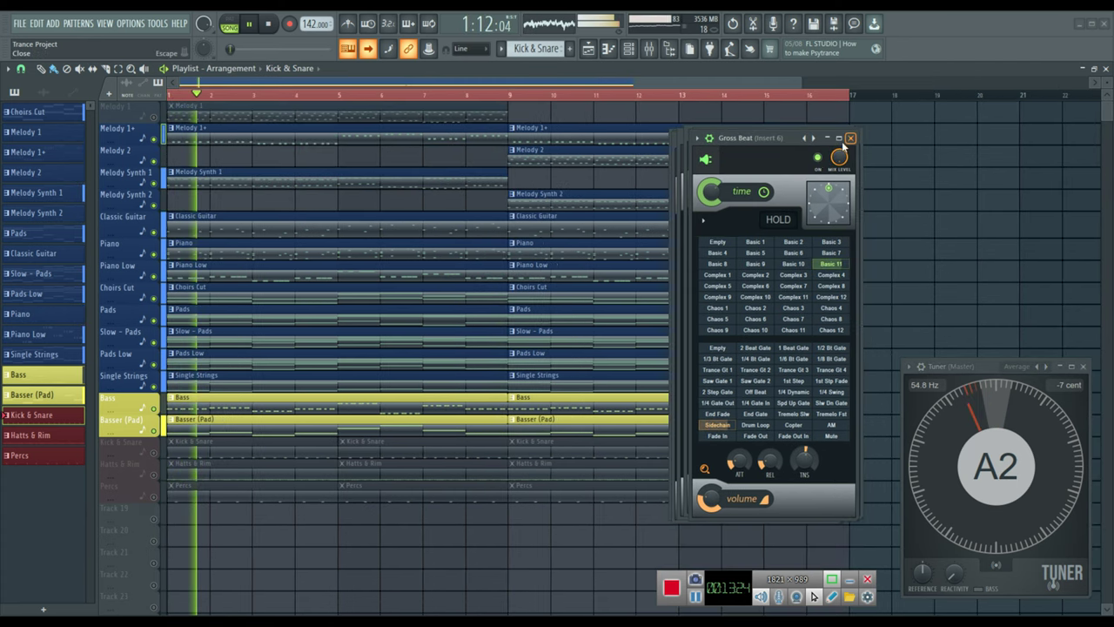
- Close the stacked Gross Beat windows of Inserts 6, 3 and 8 and the two that follow
{"action": "left_click", "coordinate": [849, 139]}
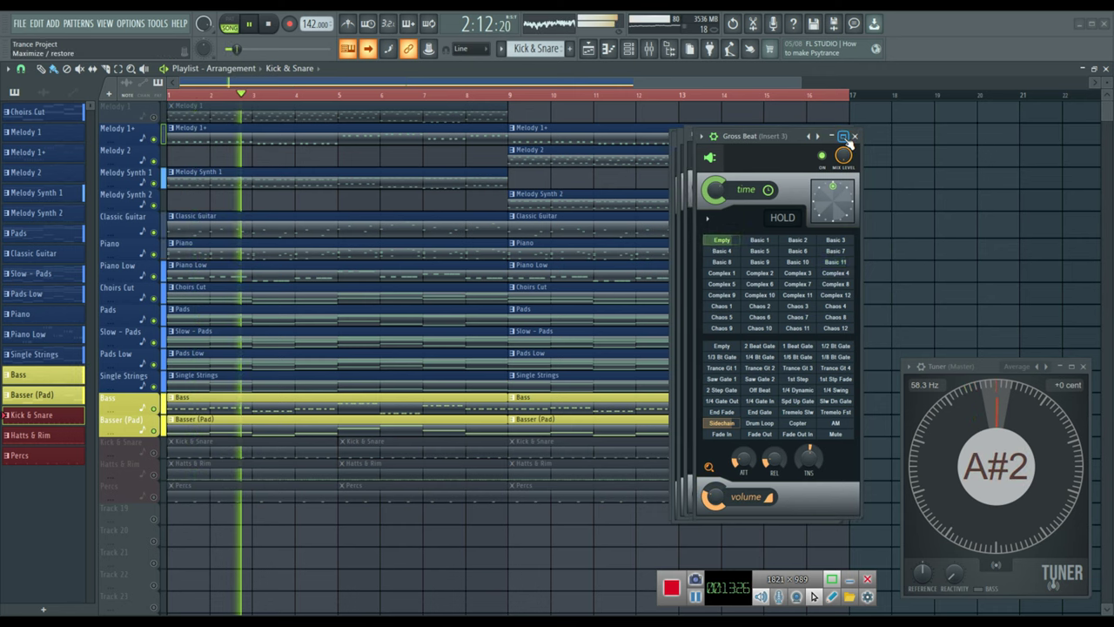
{"action": "left_click", "coordinate": [855, 136]}
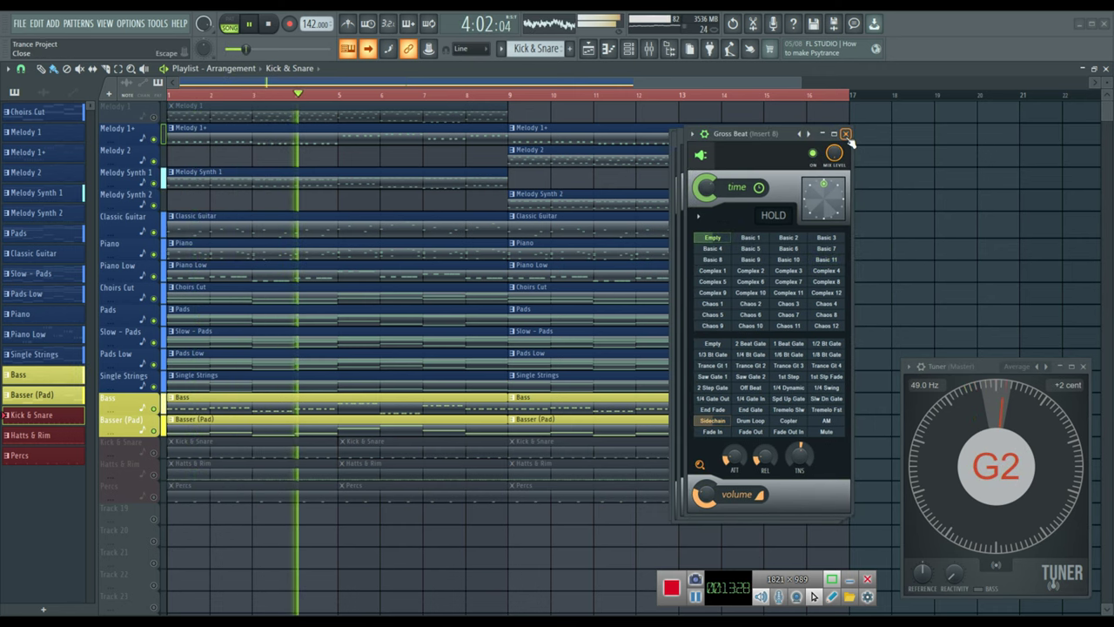
{"action": "left_click", "coordinate": [846, 135]}
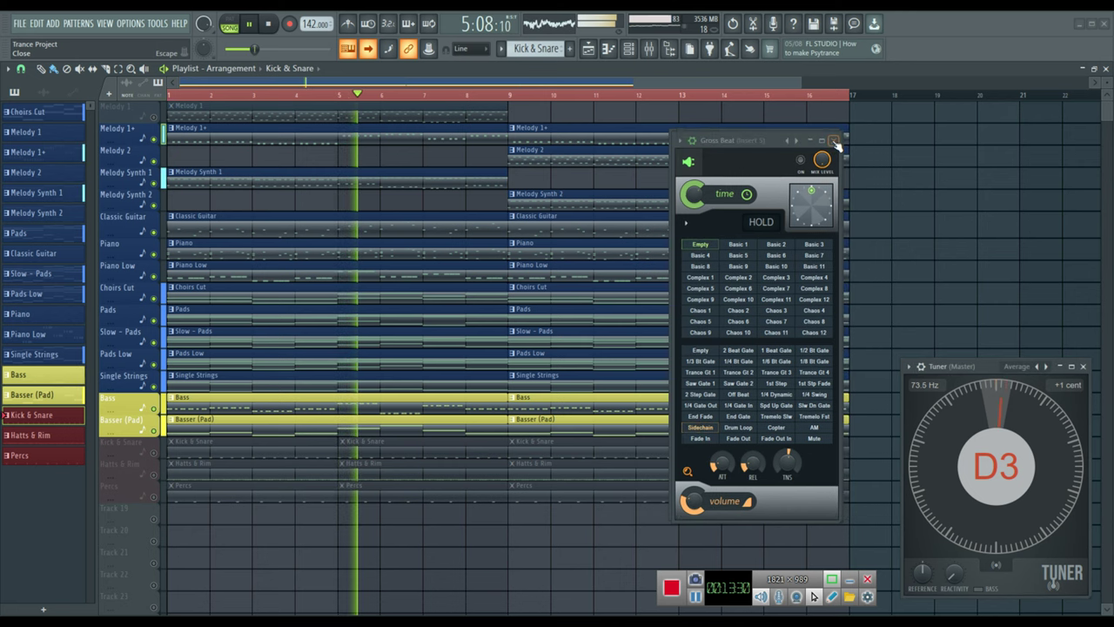
{"action": "left_click", "coordinate": [833, 140]}
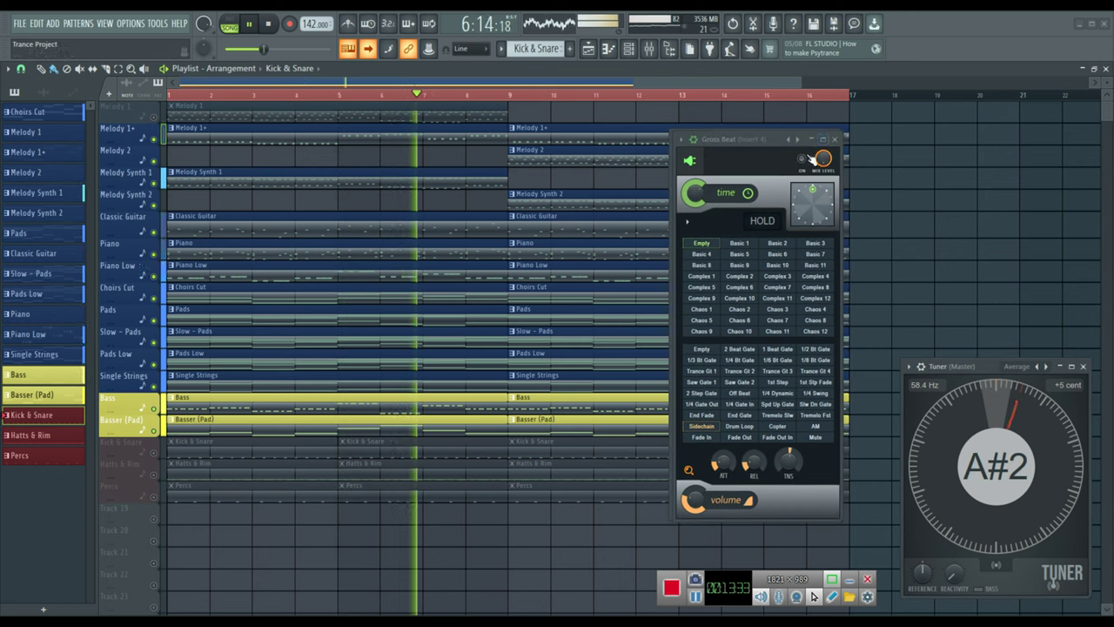
{"action": "key", "text": "Escape"}
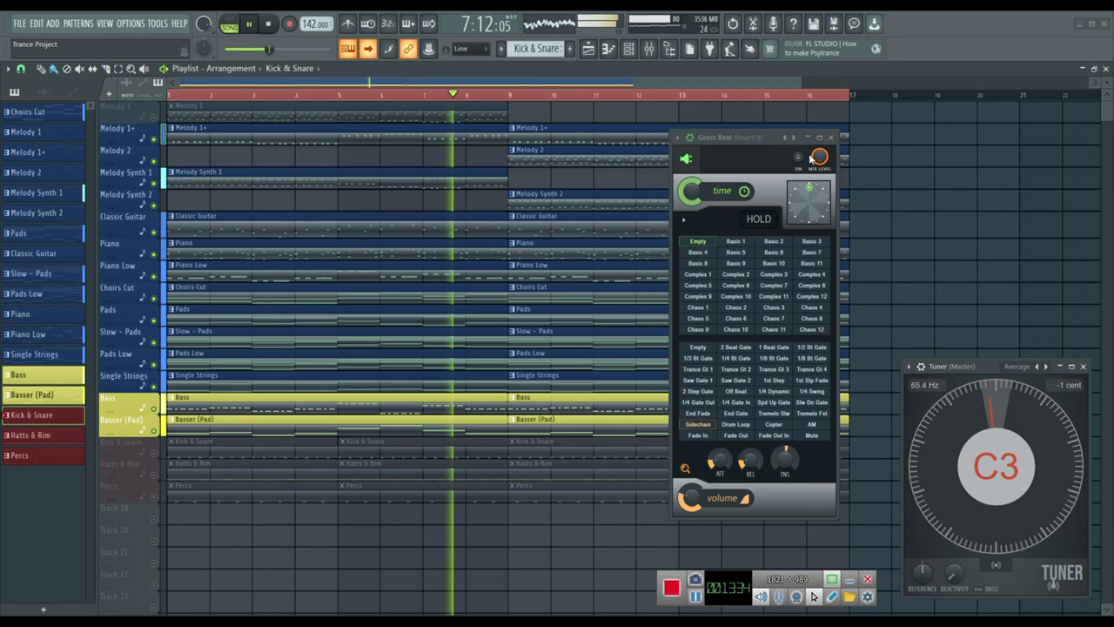
- Switch on Gross Beat for Insert 9 and close its window
{"action": "left_click", "coordinate": [798, 157]}
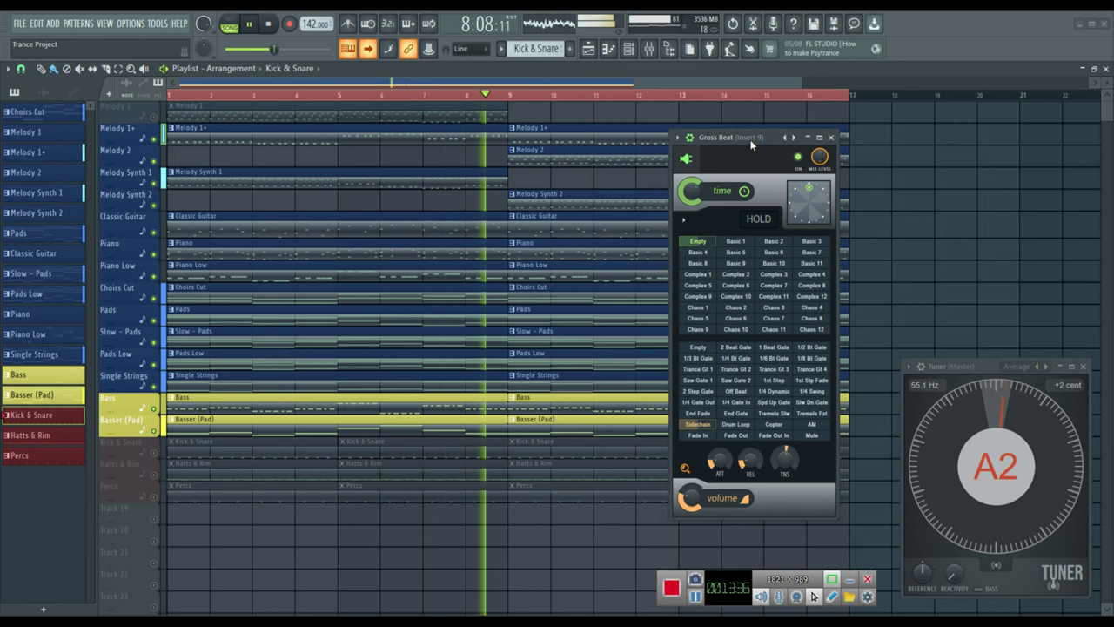
{"action": "left_click_drag", "start_coordinate": [752, 145], "coordinate": [638, 145]}
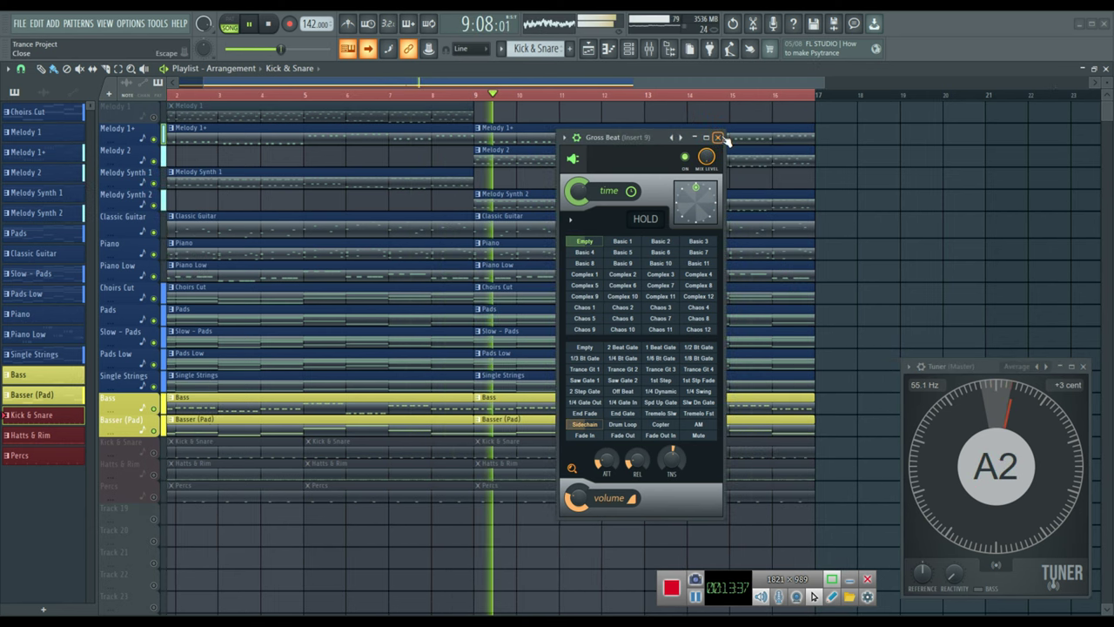
{"action": "left_click", "coordinate": [717, 138]}
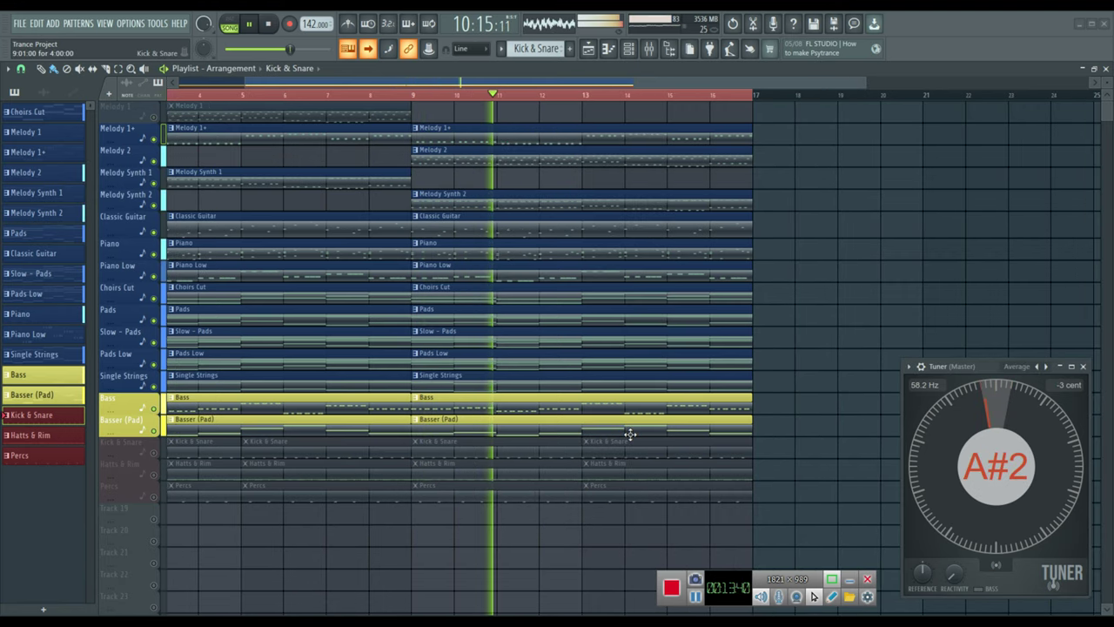
- Delete and re-place the Kick & Snare clip at bar 13, and unmute the Kick & Snare track
{"action": "right_click", "coordinate": [631, 440]}
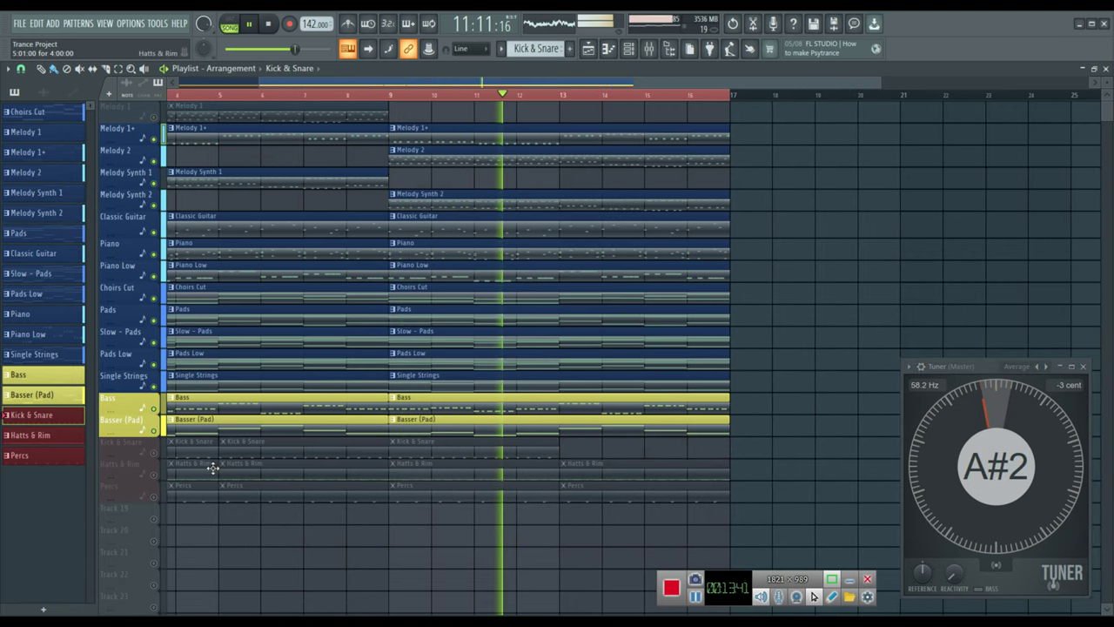
{"action": "left_click", "coordinate": [154, 453]}
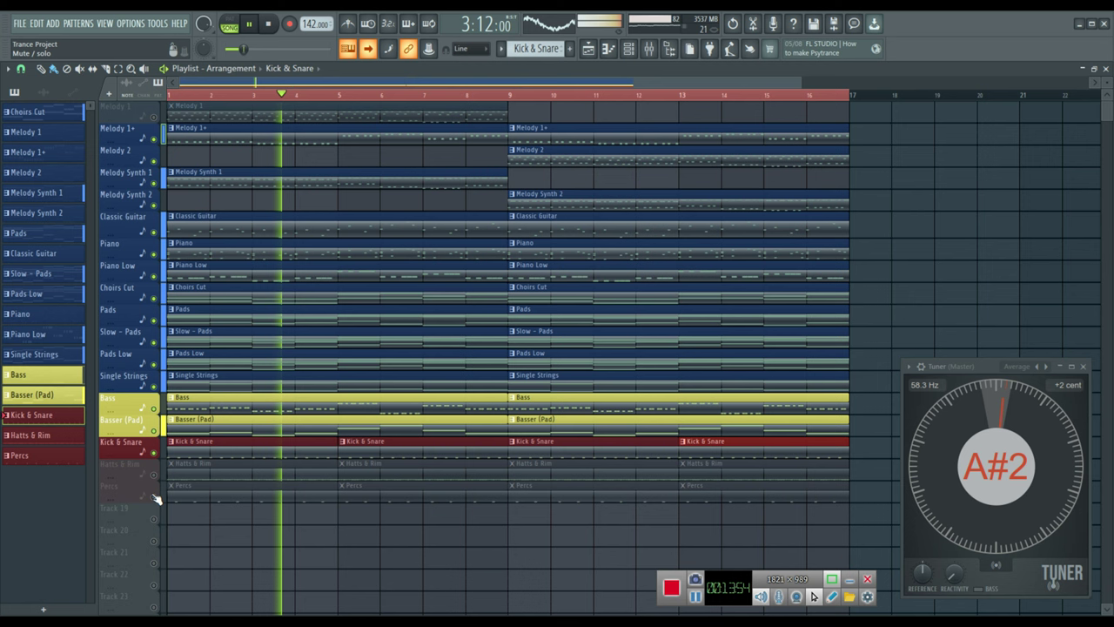
- Audition the Percs track by unmuting and re-muting it, and unmute the Hatts & Rim track
{"action": "left_click", "coordinate": [156, 498]}
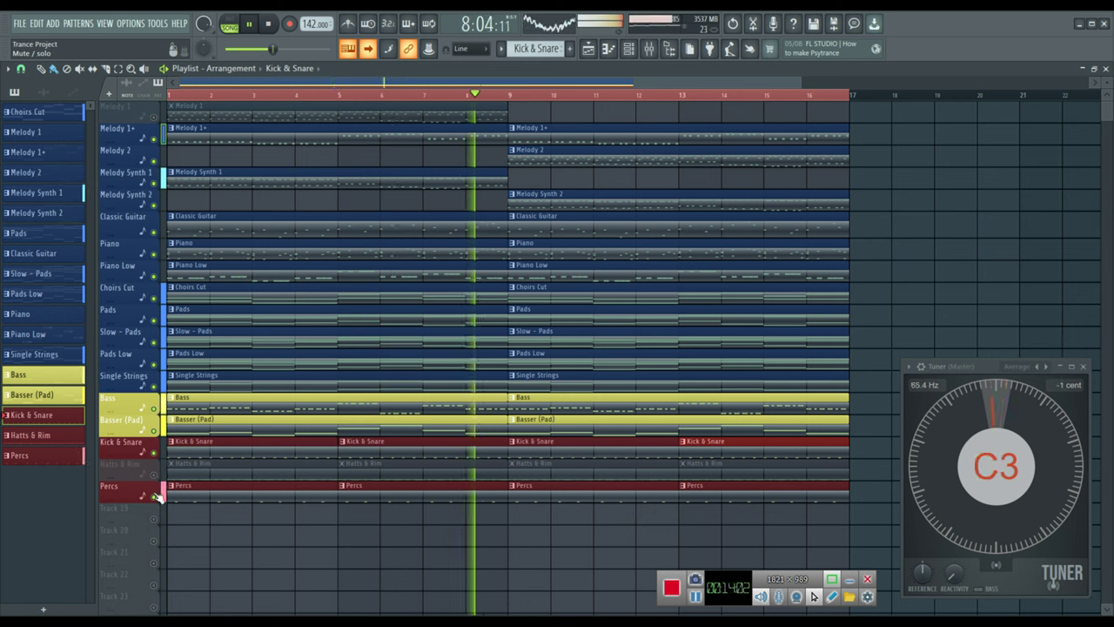
{"action": "left_click", "coordinate": [155, 495]}
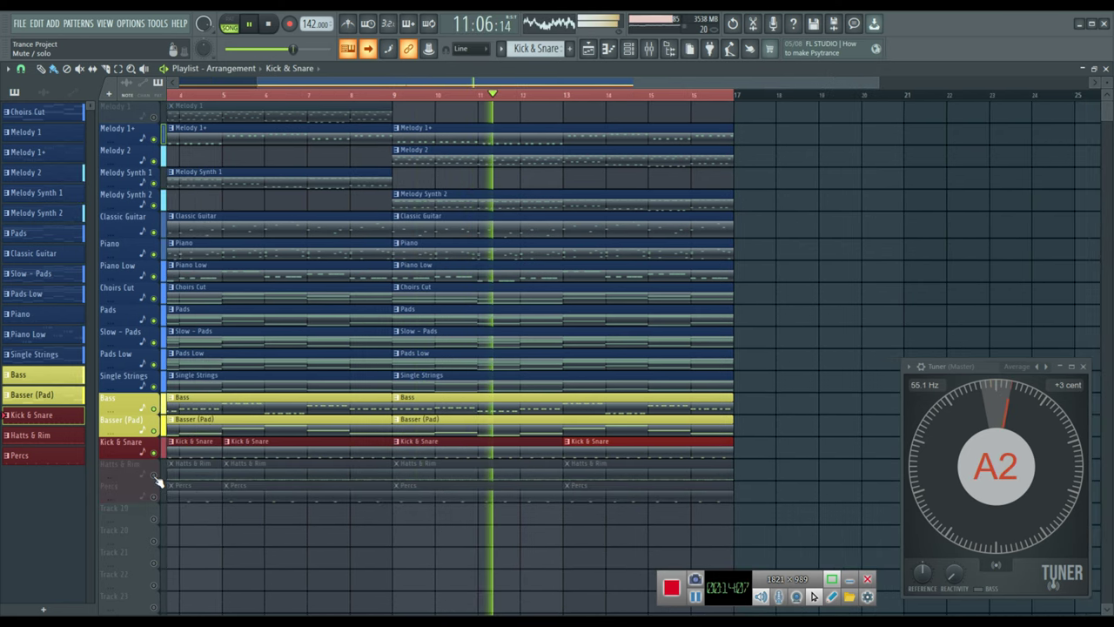
{"action": "left_click", "coordinate": [157, 477]}
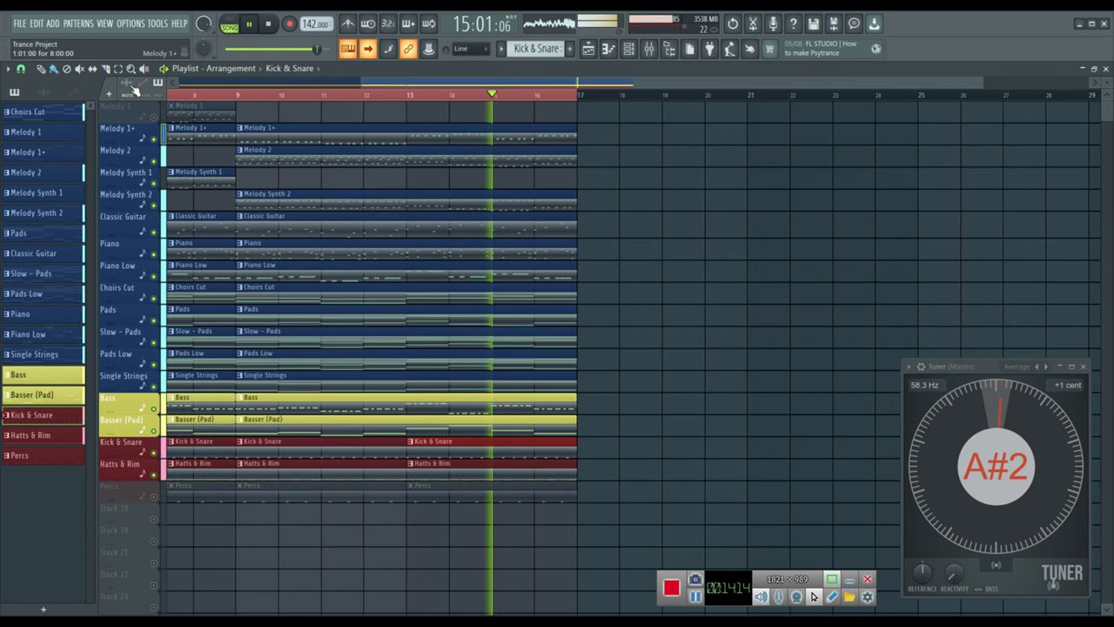
- Run the macro that switches smart disable for all plugins
{"action": "left_click", "coordinate": [156, 22]}
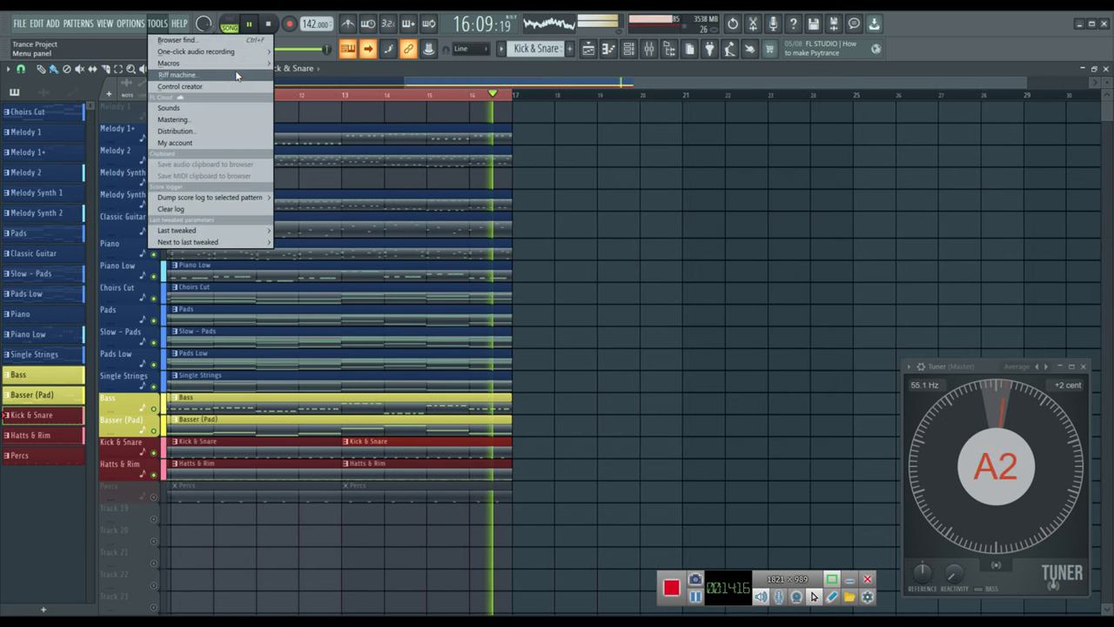
{"action": "mouse_move", "coordinate": [218, 62]}
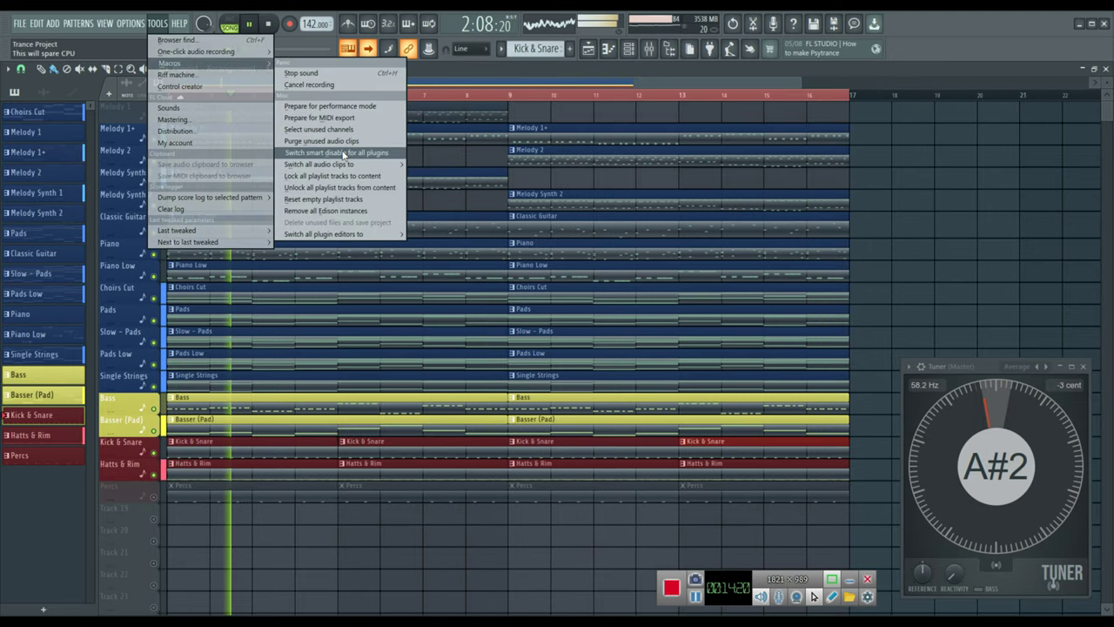
{"action": "left_click", "coordinate": [344, 154]}
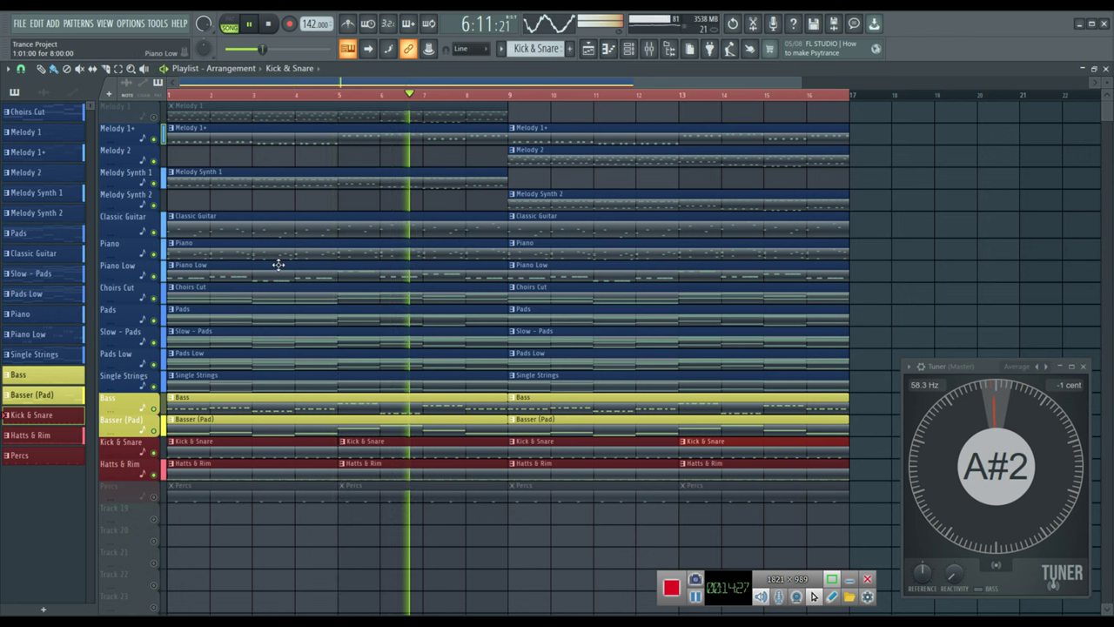
- With the playlist snap on Bar, replace the misaligned second Kick & Snare clip with a new one starting at bar 5
{"action": "left_click", "coordinate": [21, 69]}
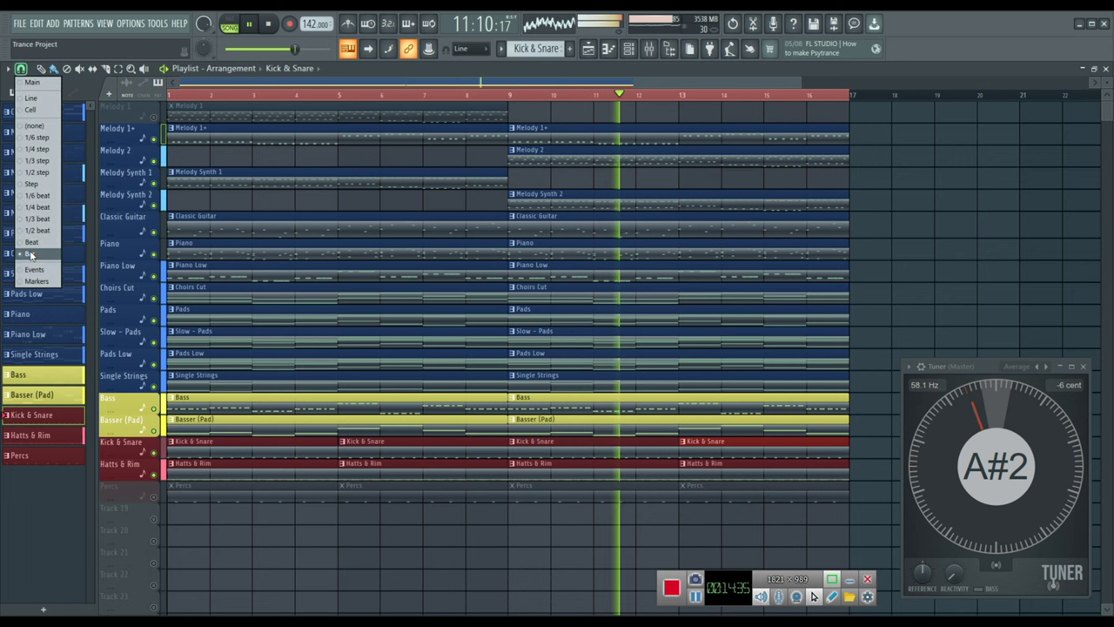
{"action": "left_click", "coordinate": [30, 254]}
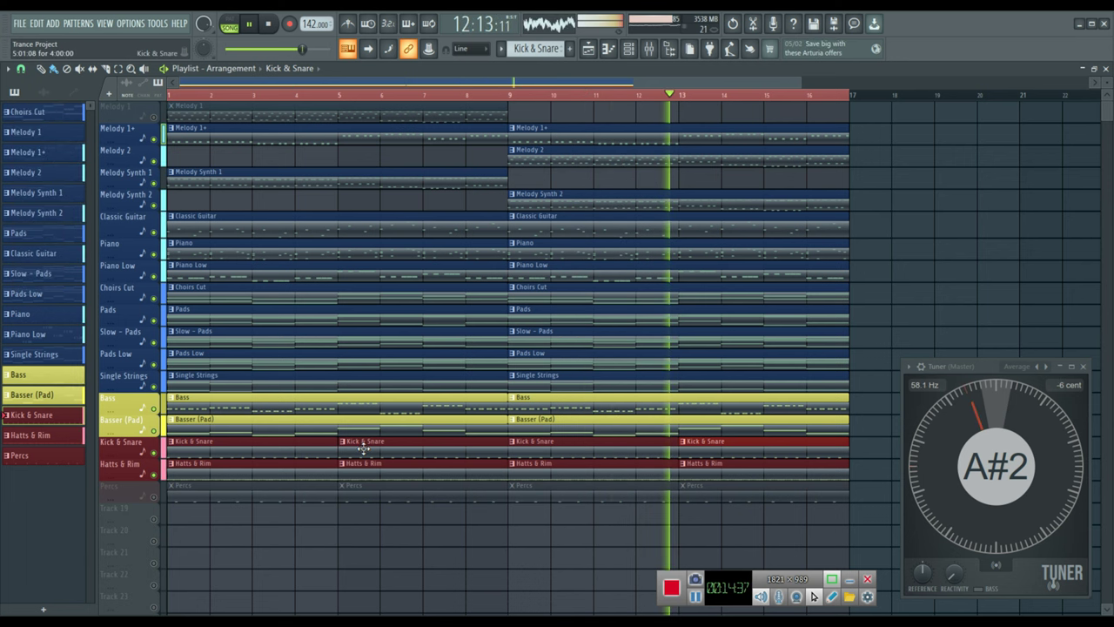
{"action": "right_click", "coordinate": [364, 448]}
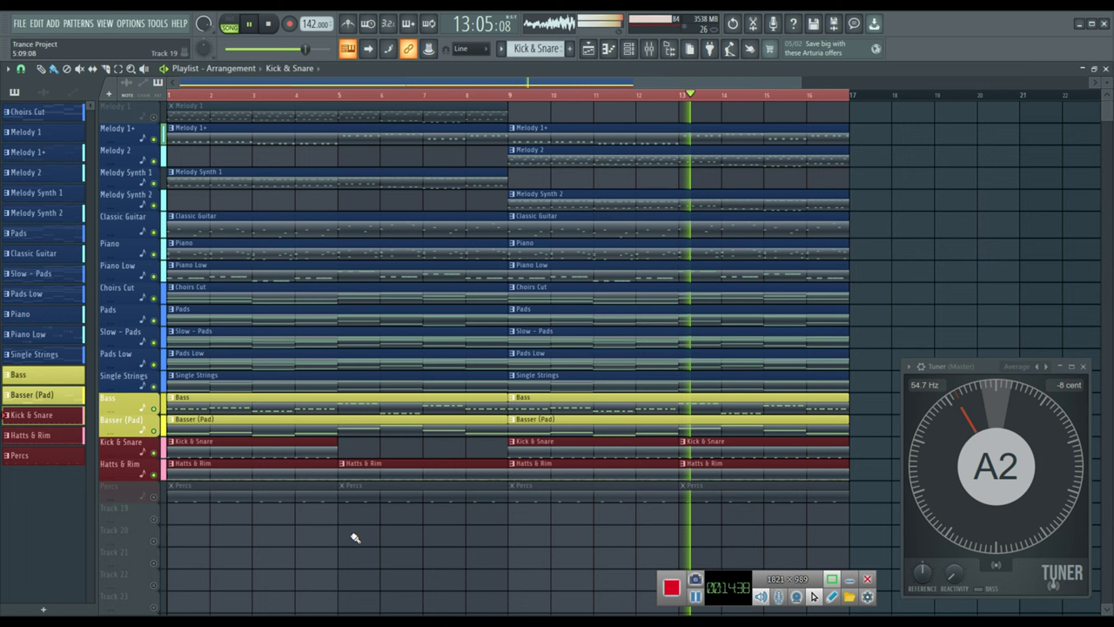
{"action": "left_click", "coordinate": [355, 538]}
{"action": "left_click_drag", "start_coordinate": [351, 533], "coordinate": [351, 446]}
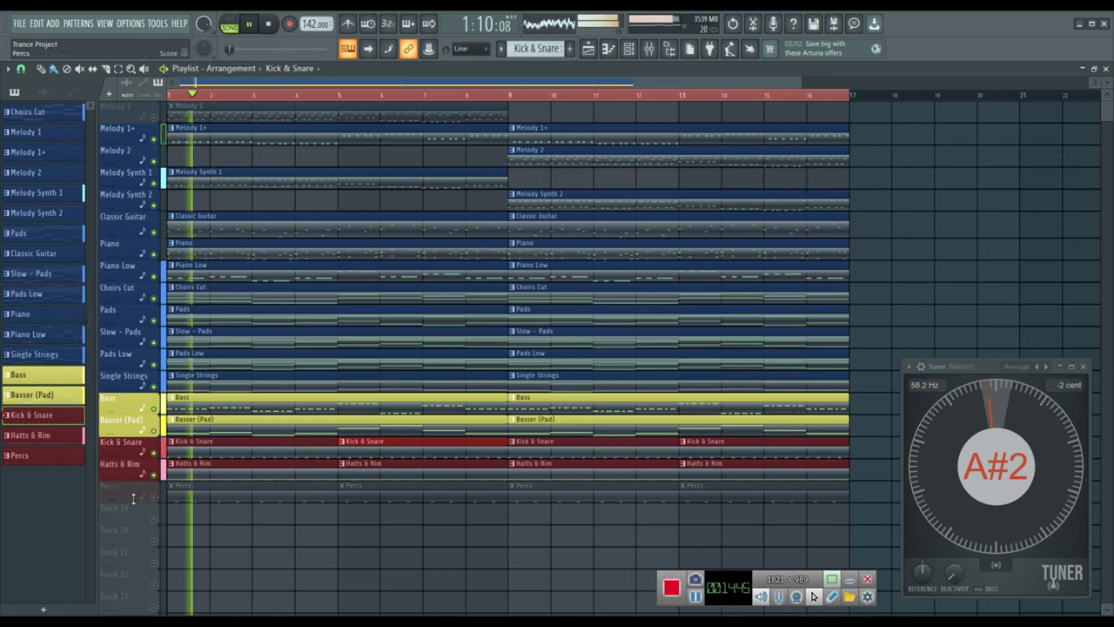
- Open the Percs pattern's FPC Scraper notes in the piano roll and set the snap to 1/3 beat
{"action": "left_click", "coordinate": [185, 488]}
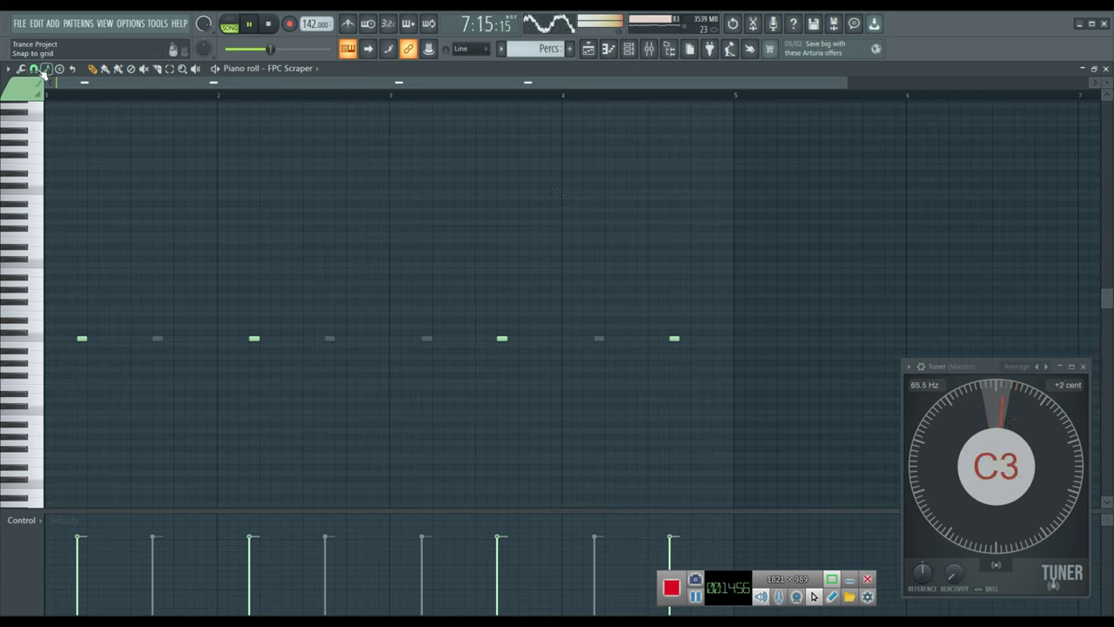
{"action": "left_click", "coordinate": [39, 70]}
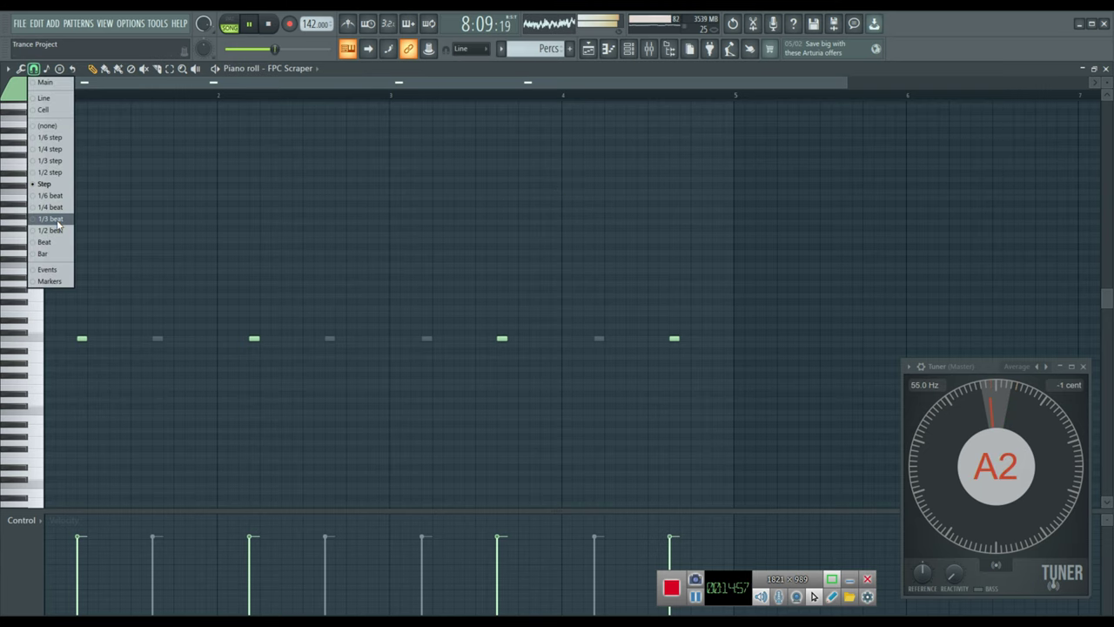
{"action": "left_click", "coordinate": [56, 220]}
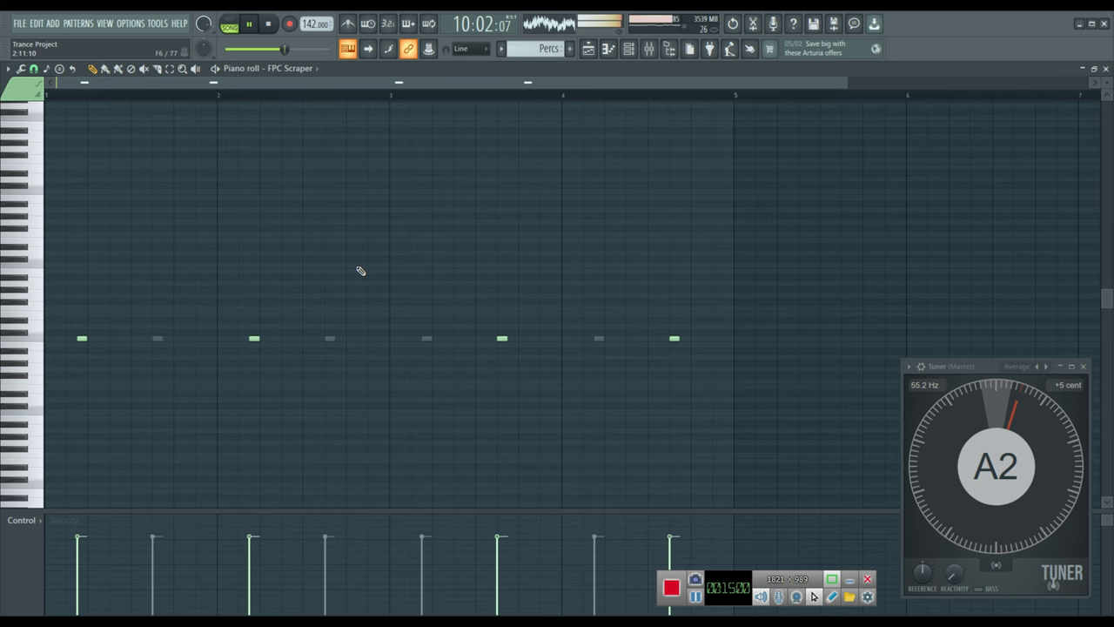